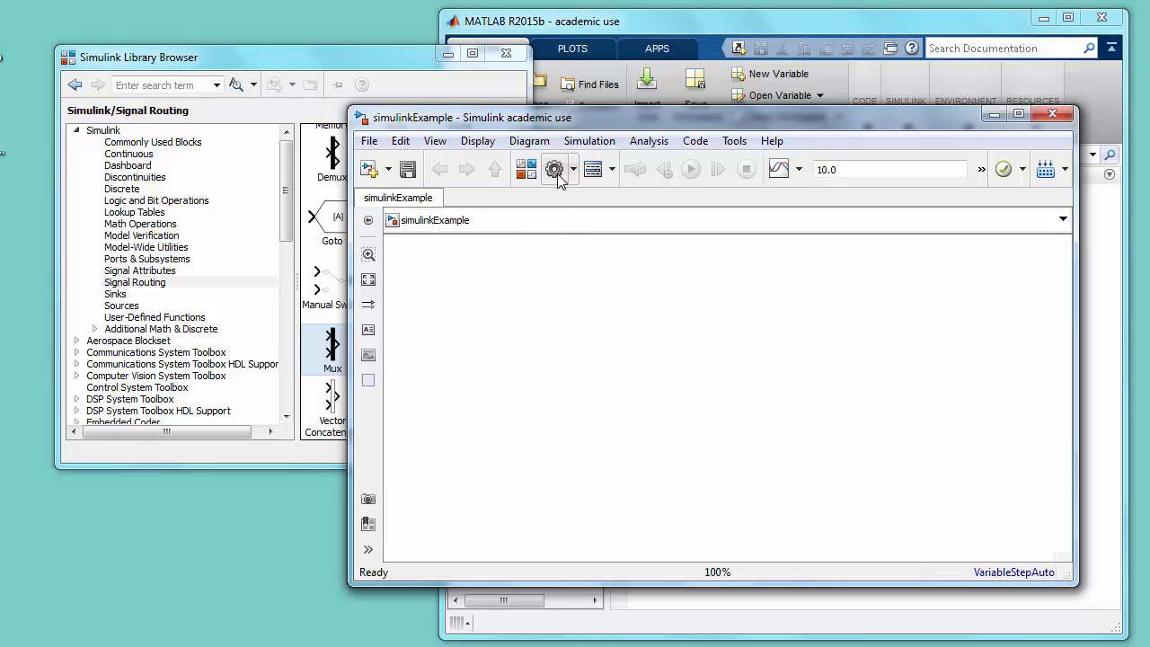
- Configure the model's solver as Fixed-step type with the ode3 (Bogacki-Shampine) solver
left_click(557, 172)
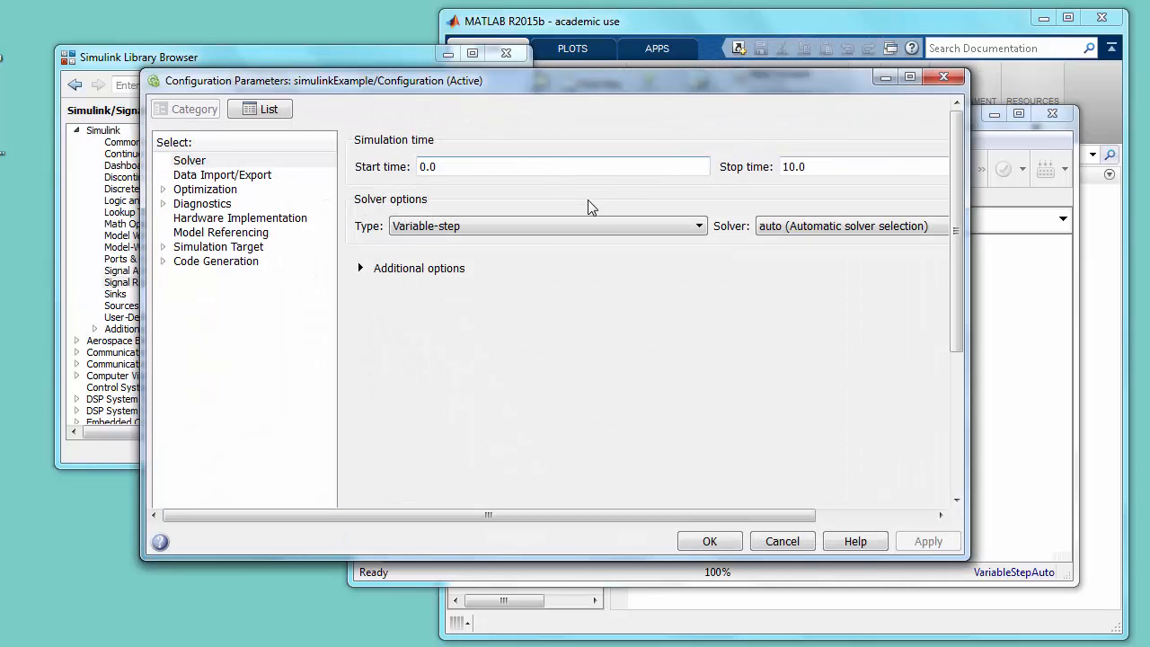
left_click(648, 229)
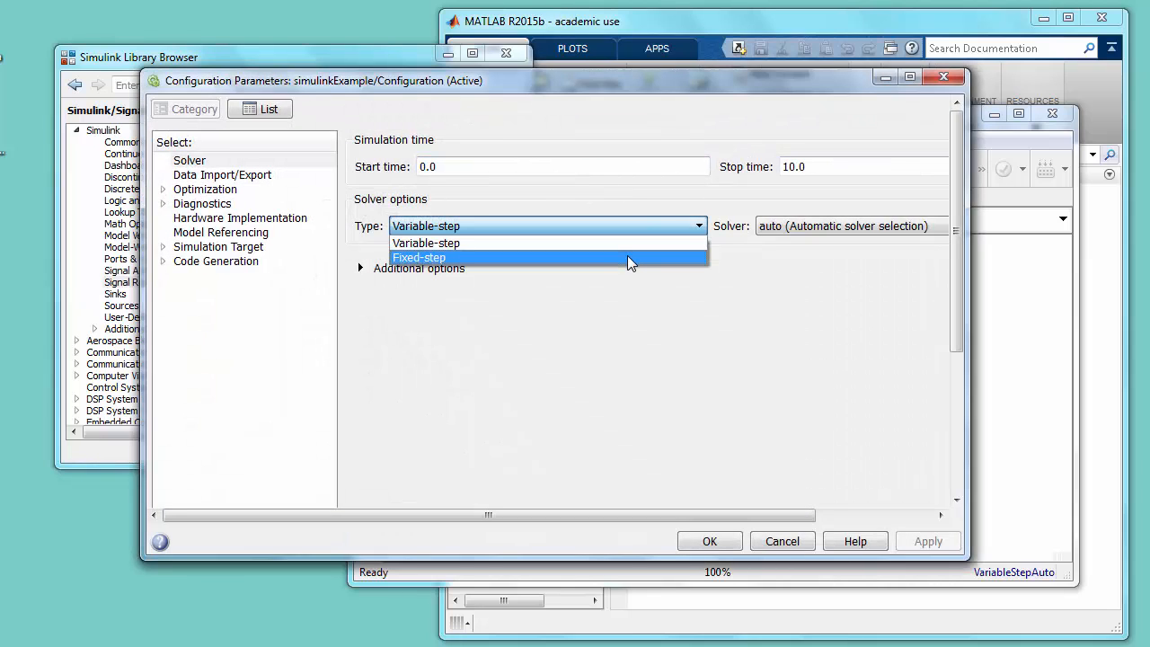
left_click(628, 257)
left_click(812, 227)
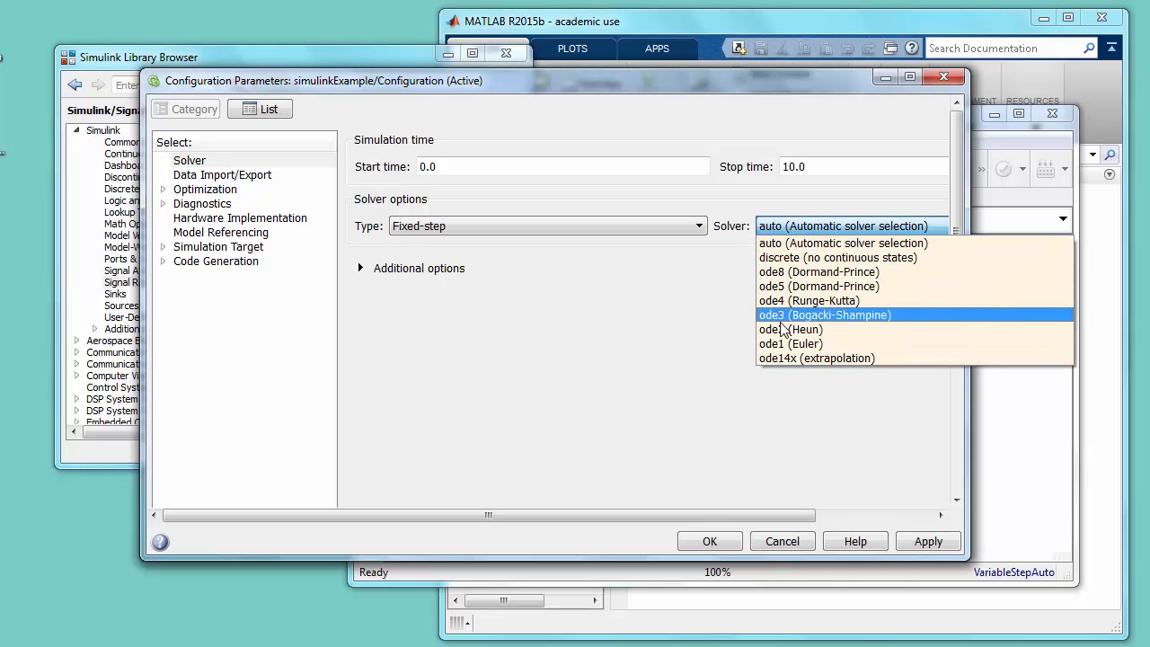
left_click(826, 310)
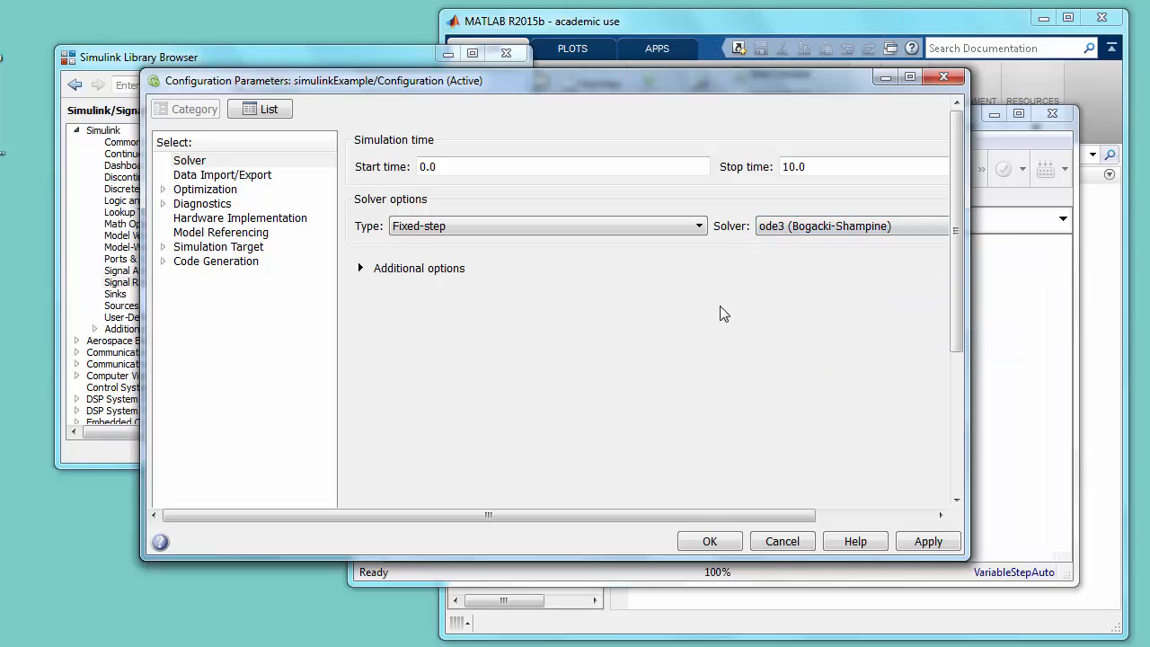
- Set the solver's fixed-step size to 0.05, apply the configuration and save the model
left_click(365, 270)
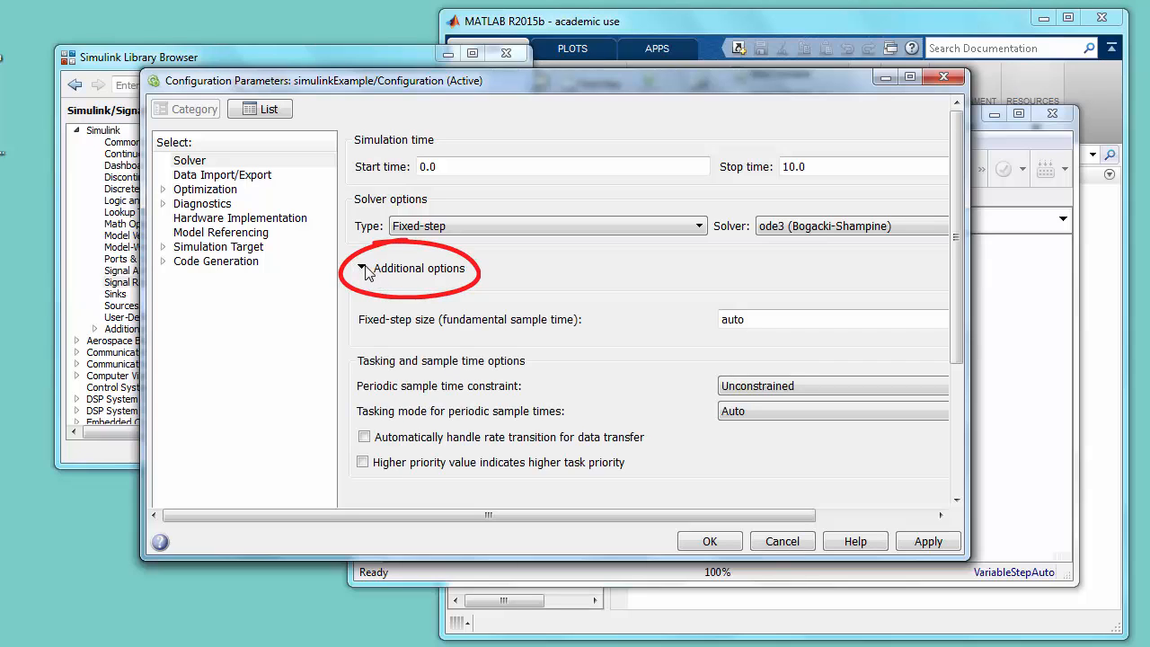
double_click(763, 319)
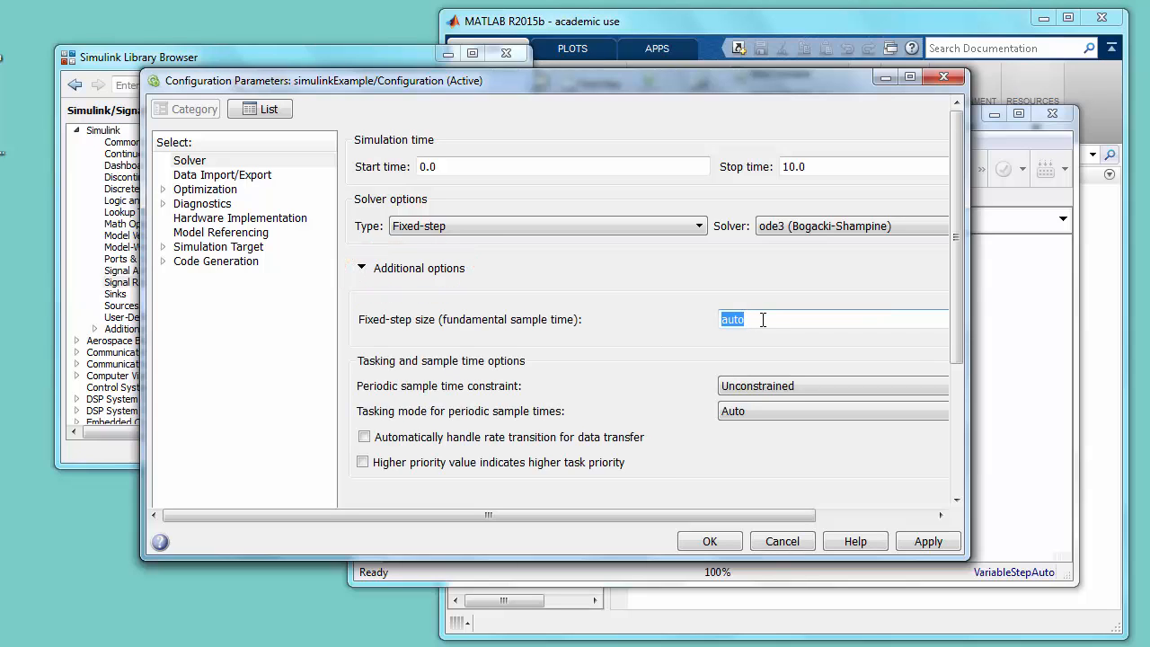
type("0.05")
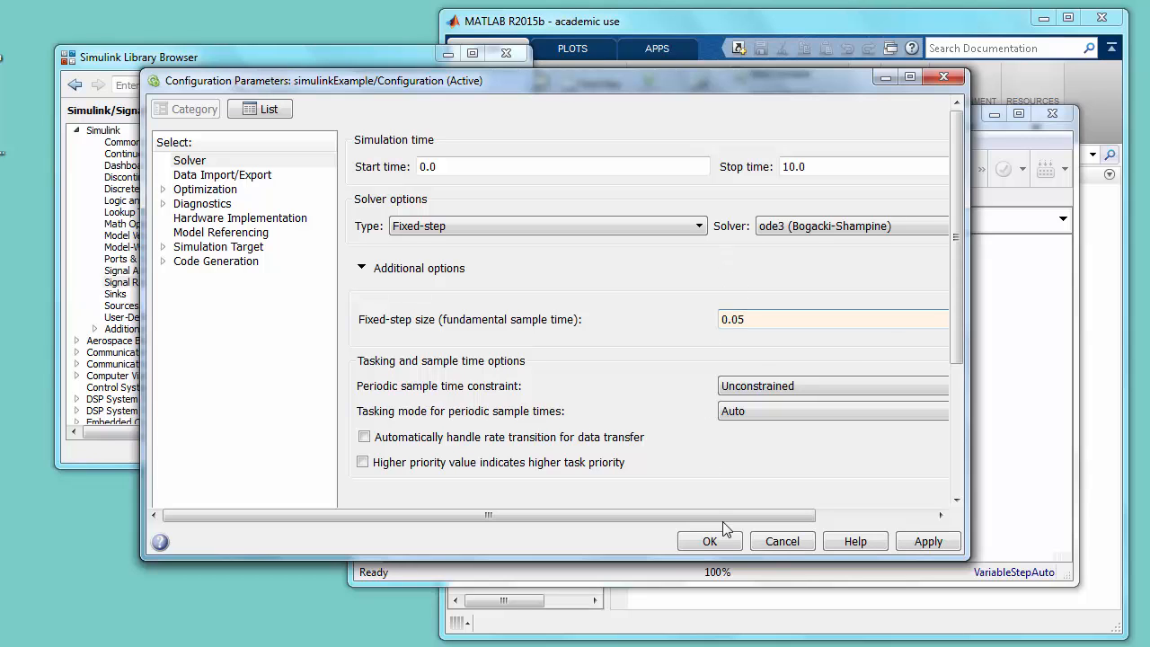
left_click(710, 542)
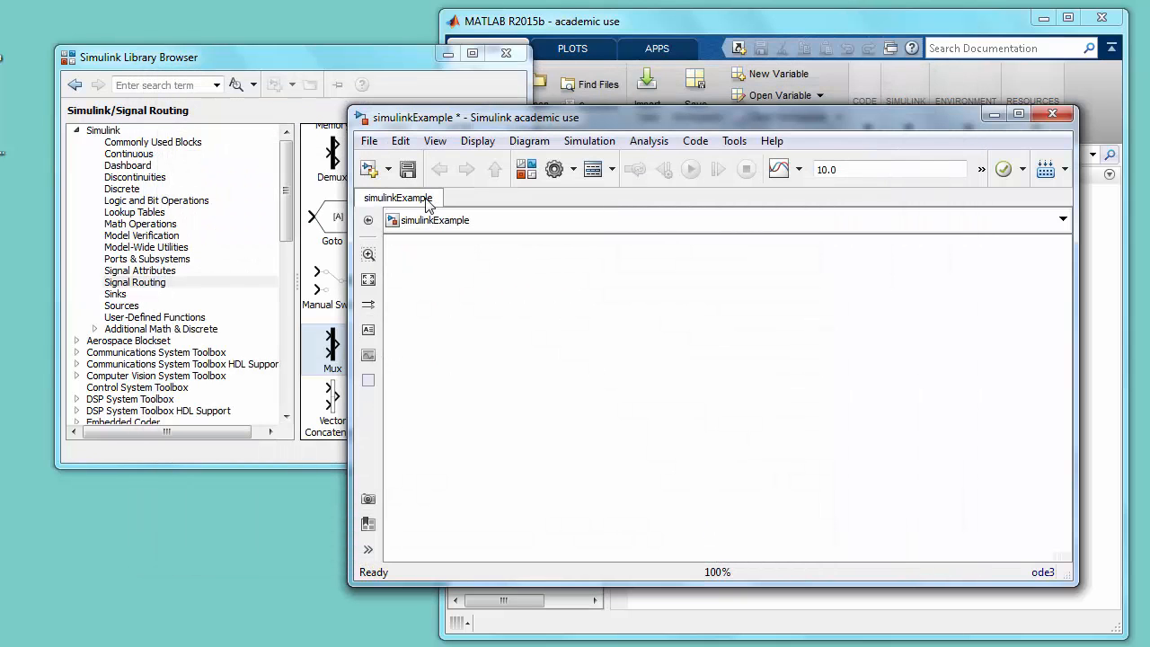
left_click(408, 170)
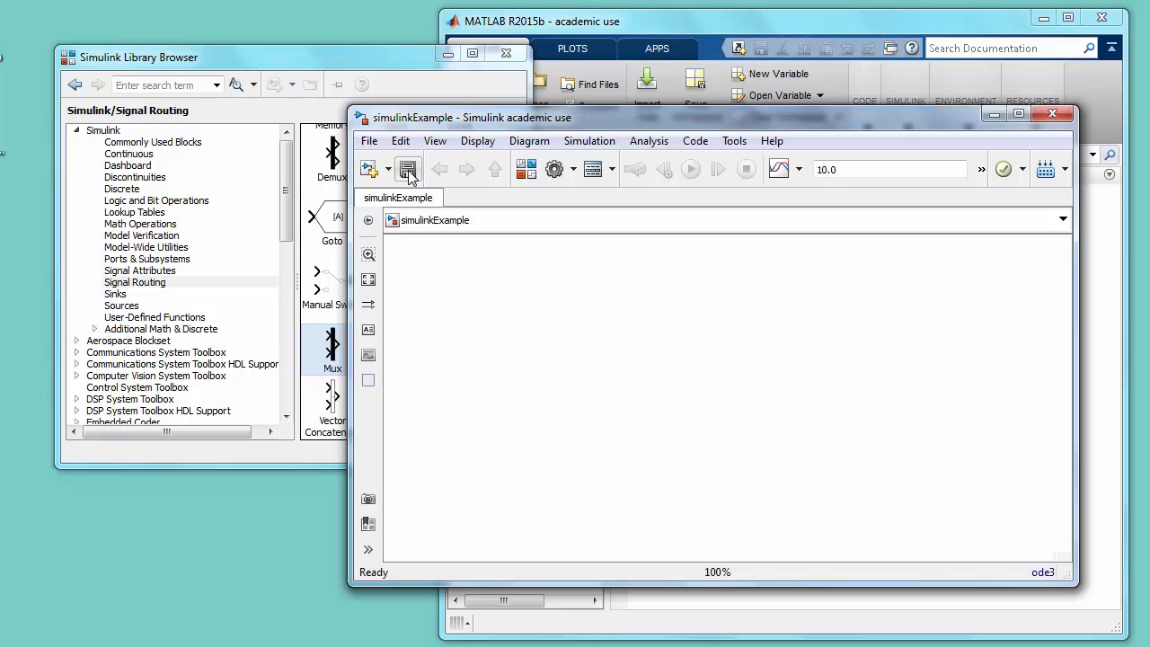
- Add a Pulse Generator block from the Simulink Sources library to the empty simulinkExample model
left_click(337, 54)
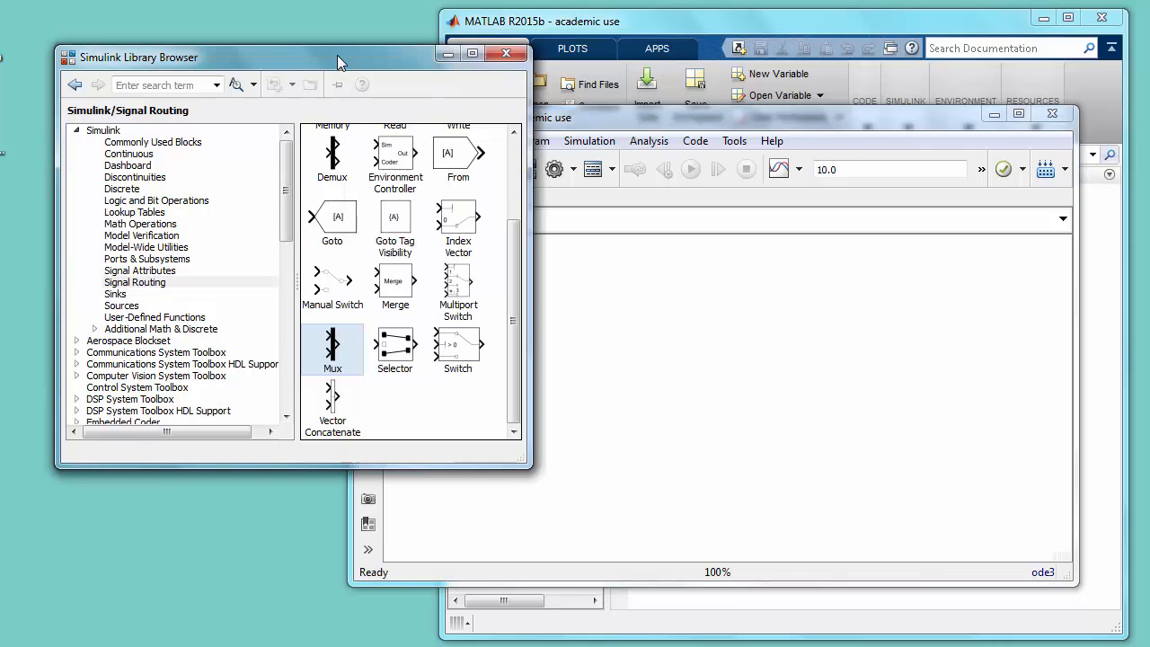
left_click(142, 306)
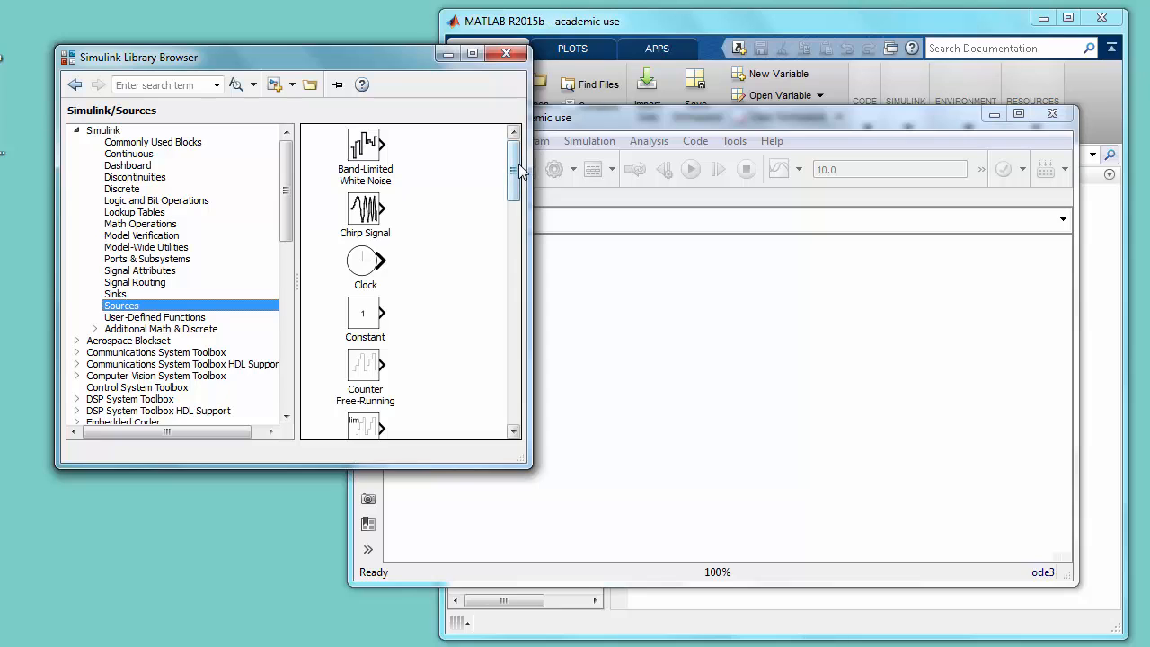
left_click_drag(518, 163, 503, 277)
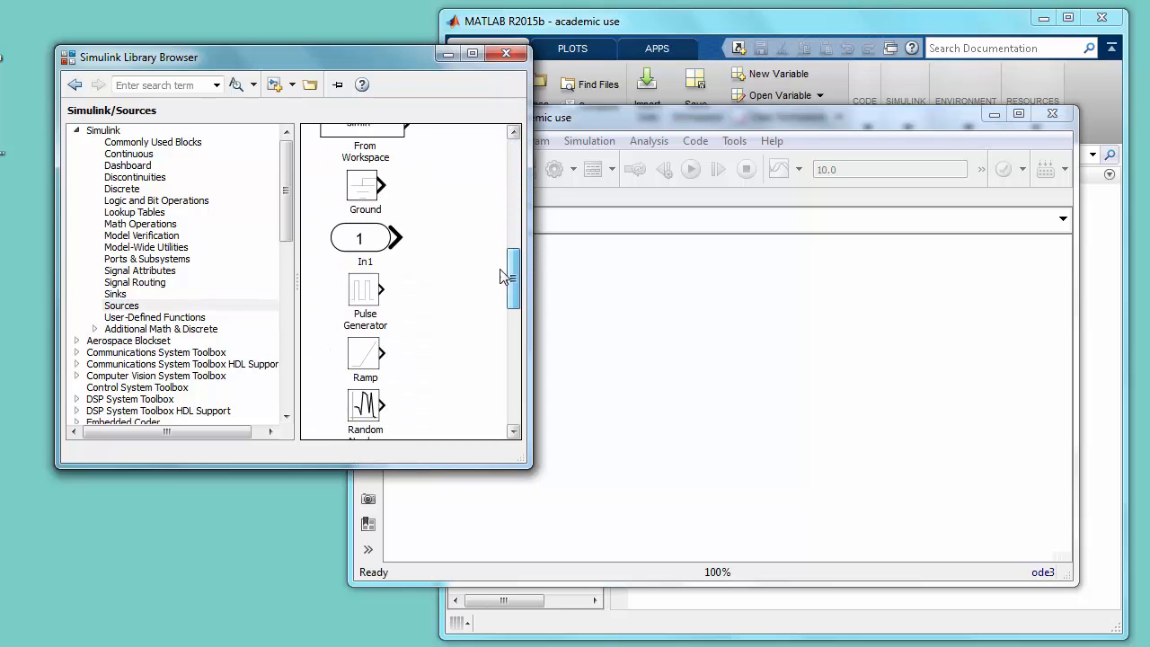
mouse_move(364, 291)
left_mouse_down()
mouse_move(590, 321)
mouse_move(497, 331)
left_mouse_up()
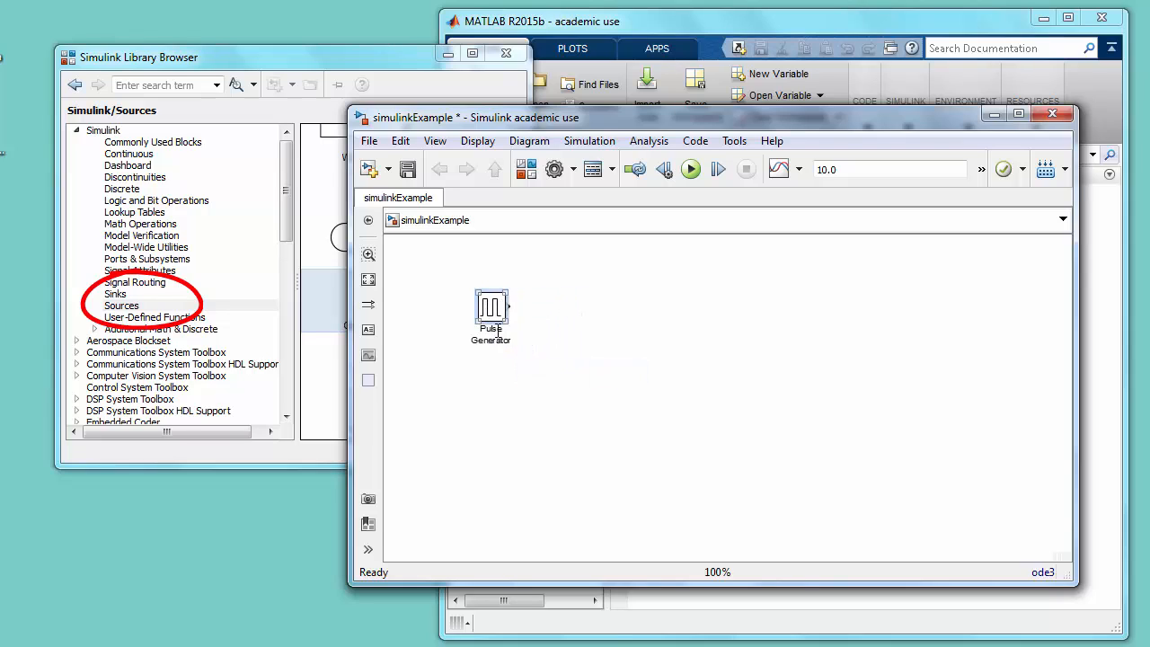
- Rename the Pulse Generator block as Input
left_click(492, 342)
double_click(493, 341)
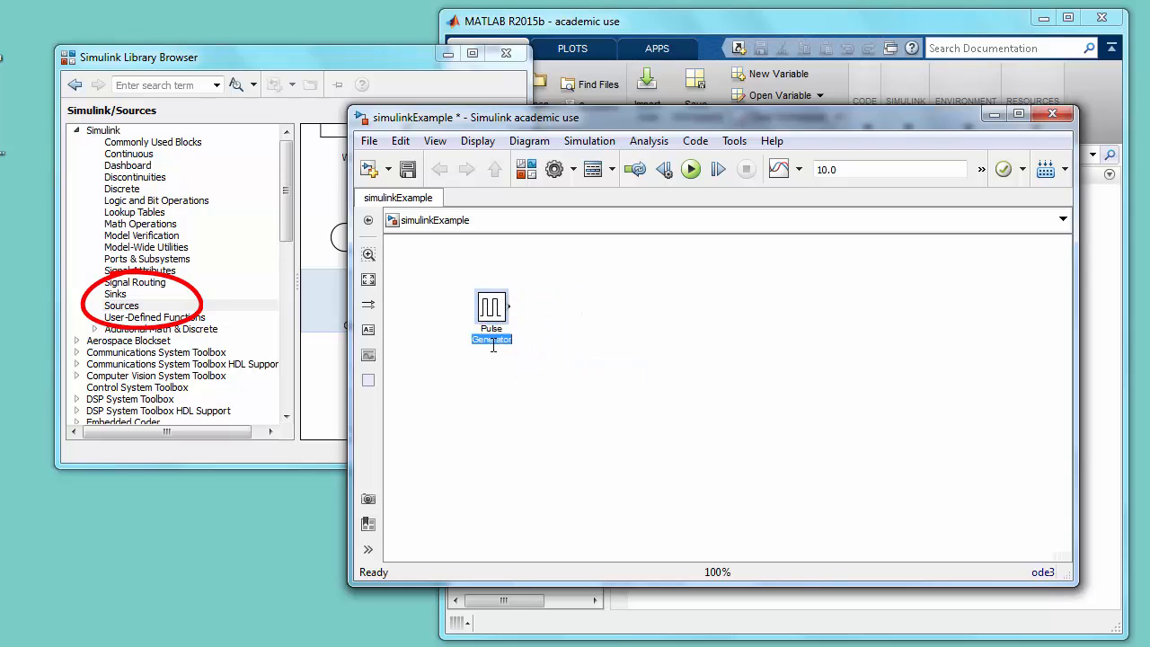
key("BackSpace")
key("BackSpace")
key("BackSpace")
key("BackSpace")
key("BackSpace")
key("BackSpace")
key("BackSpace")
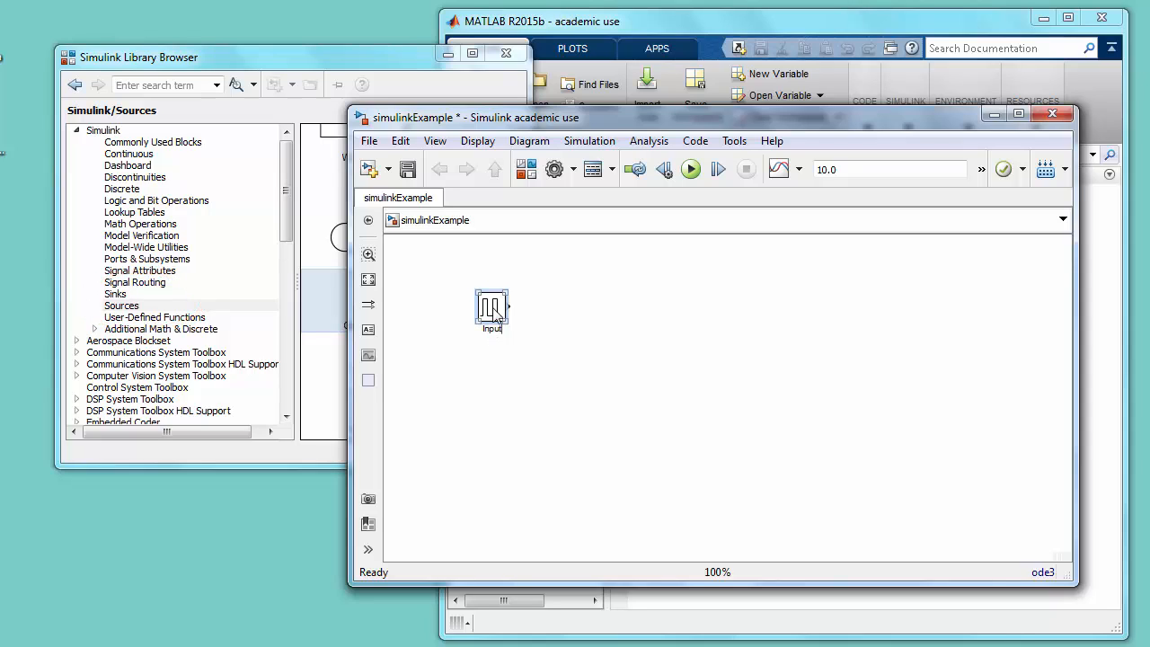
- Set the Input block's amplitude to .1, period to 20 seconds, pulse width to 50% and phase delay to 1 second
double_click(493, 310)
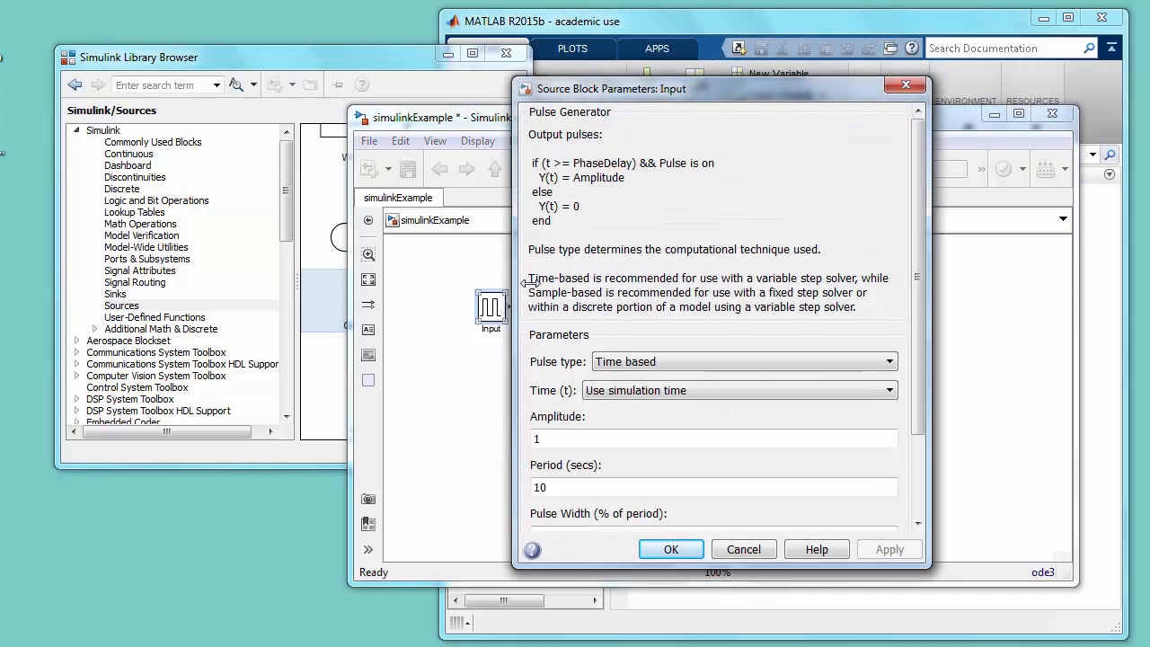
left_click_drag(923, 347, 929, 451)
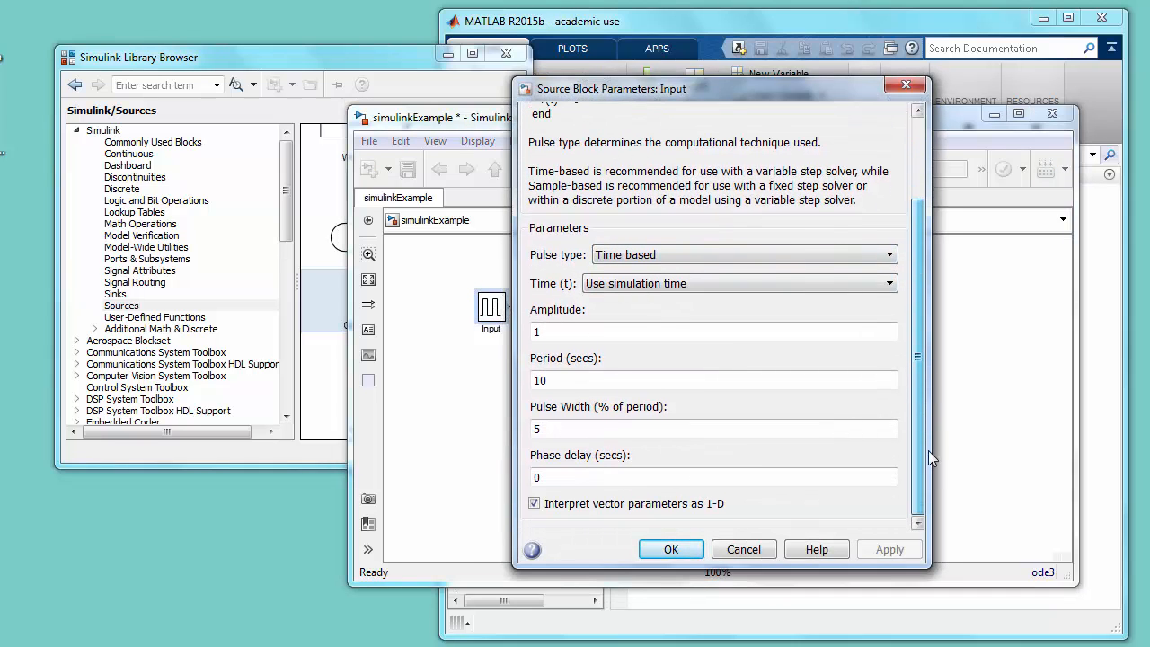
double_click(705, 332)
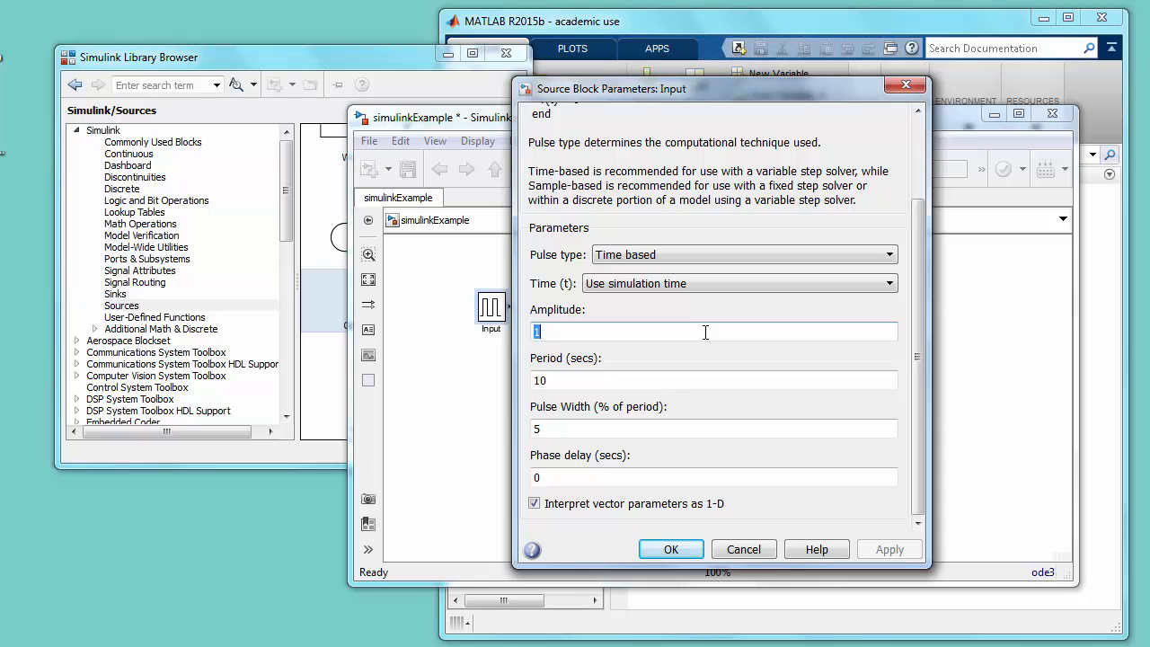
type(".")
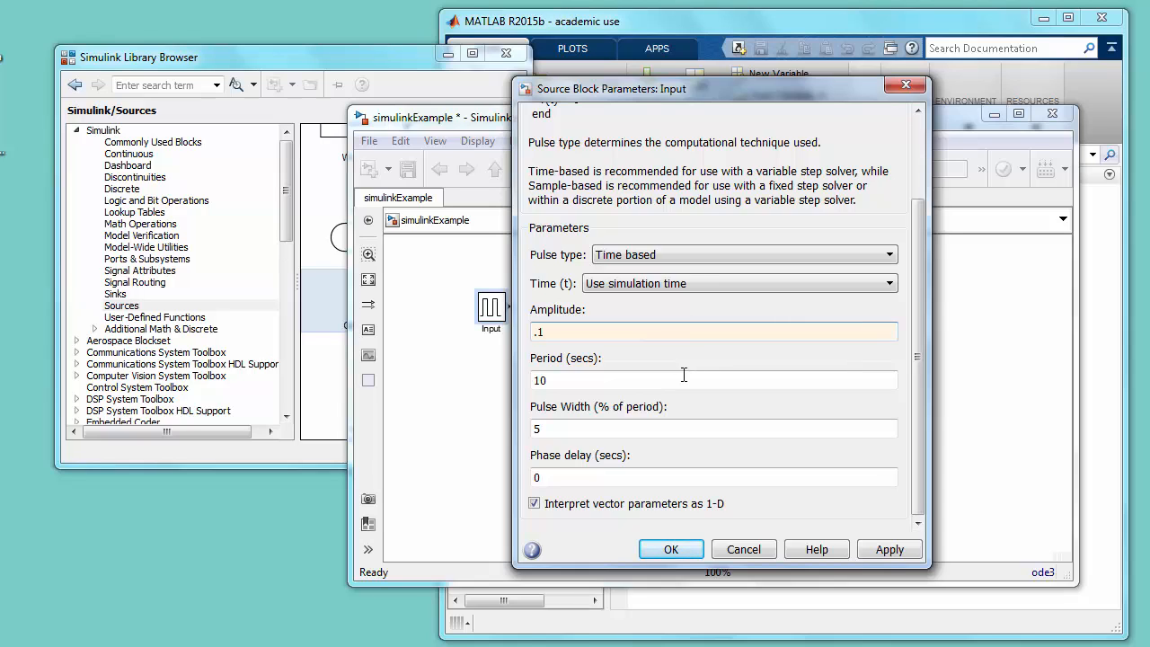
double_click(682, 378)
type("2")
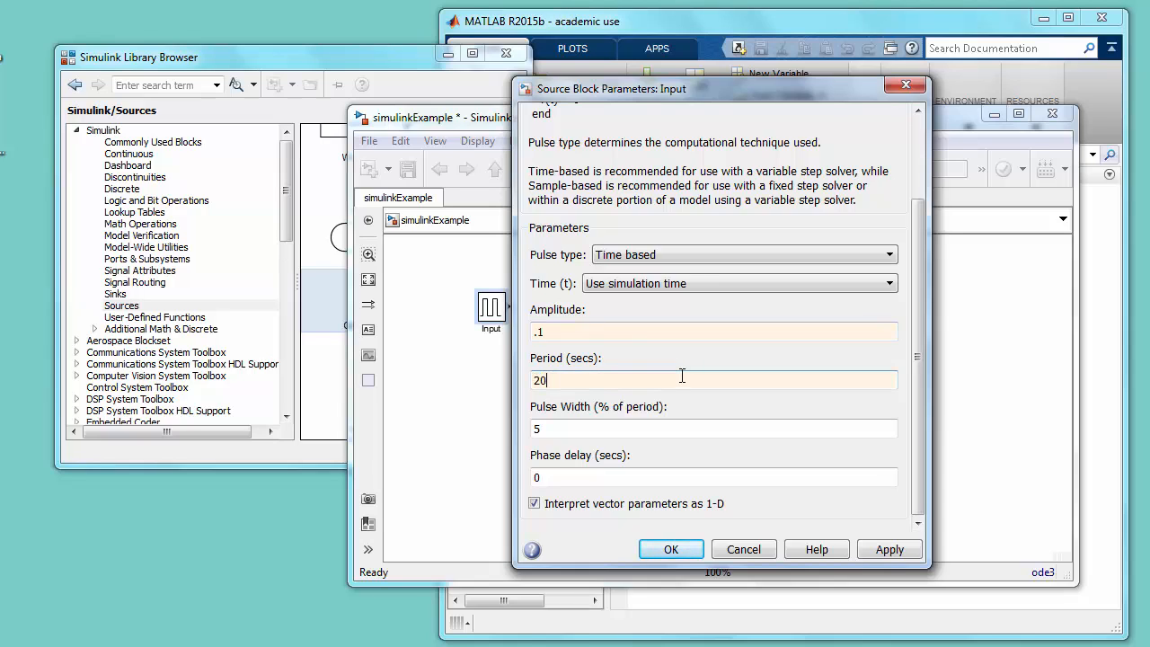
double_click(660, 428)
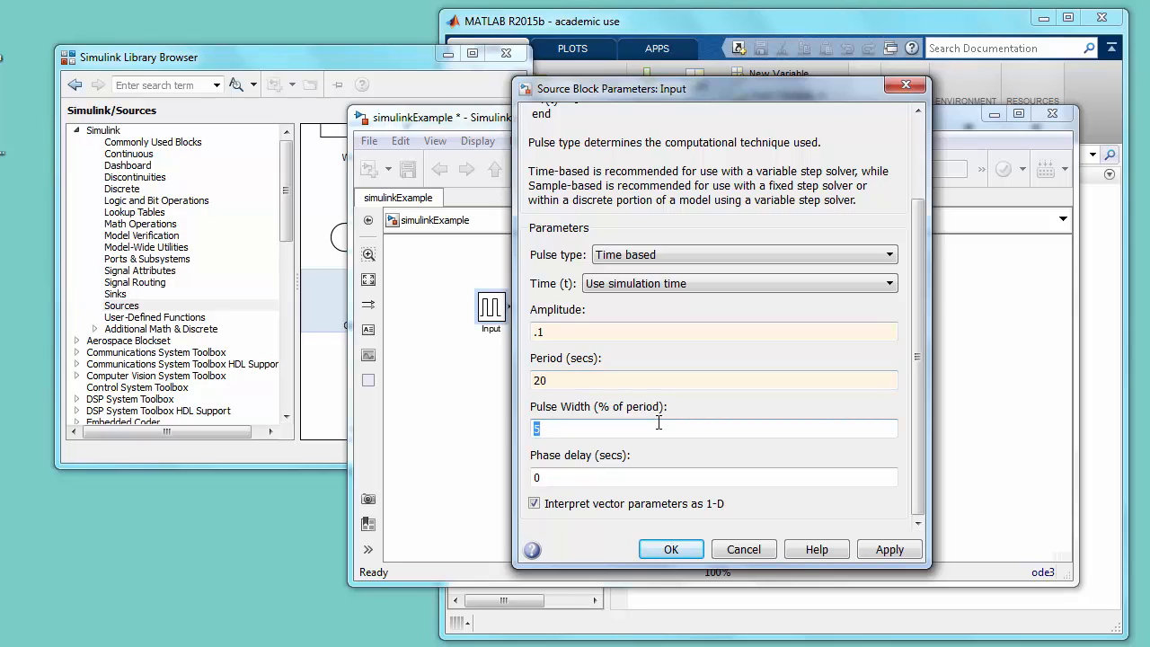
type("50")
double_click(643, 476)
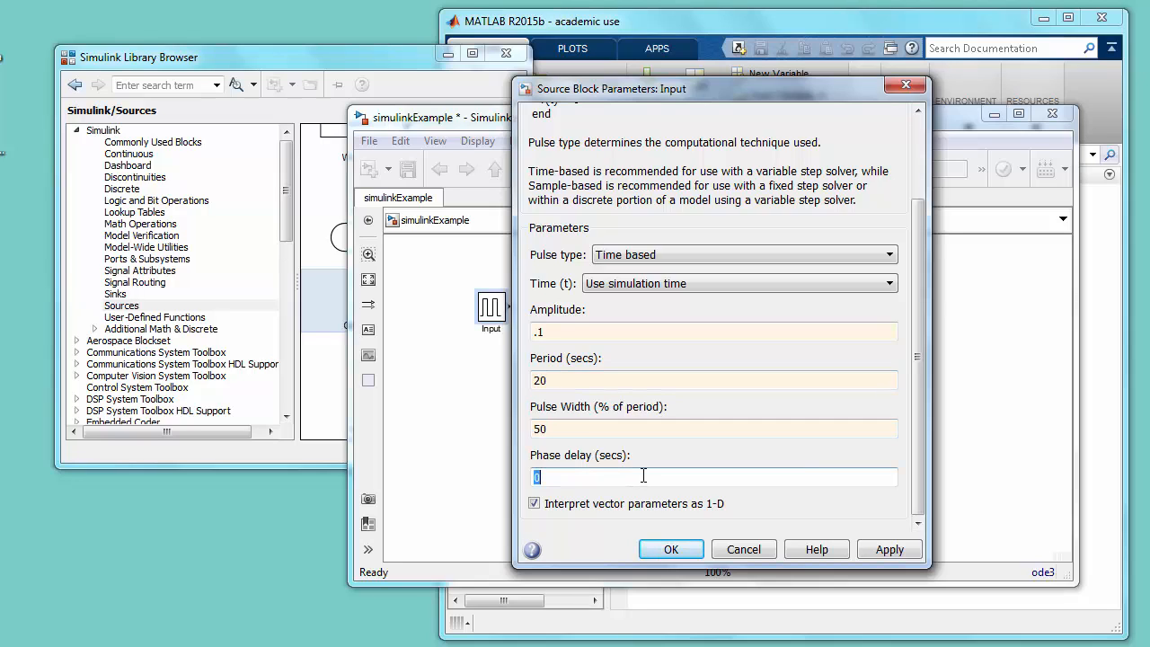
type("1")
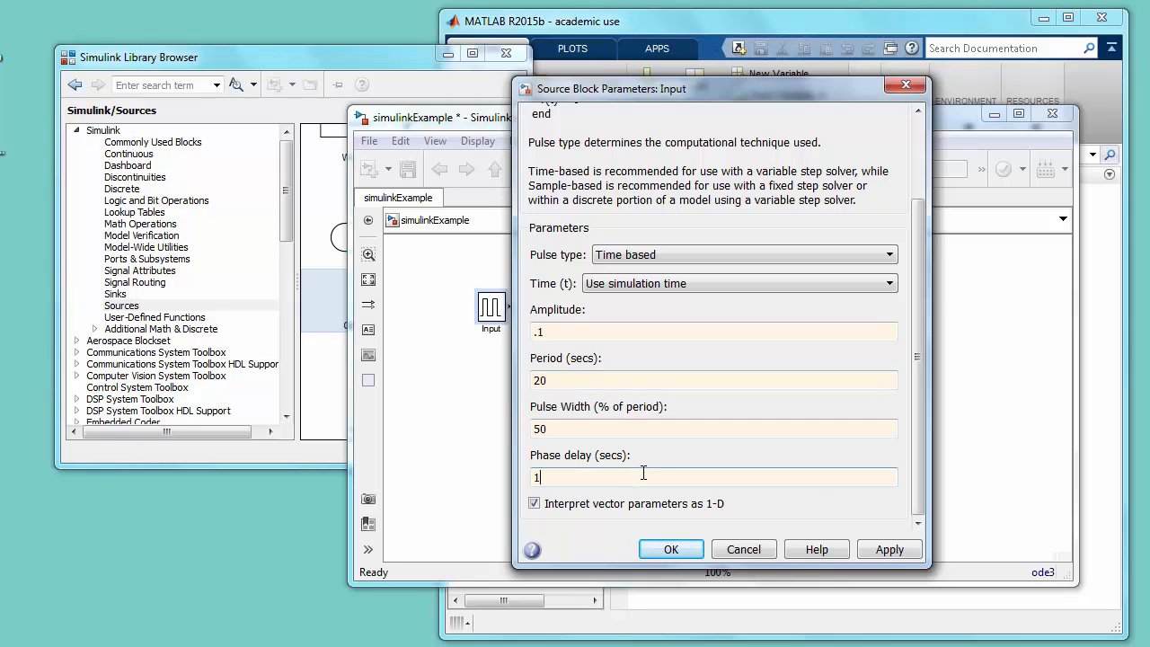
left_click(670, 550)
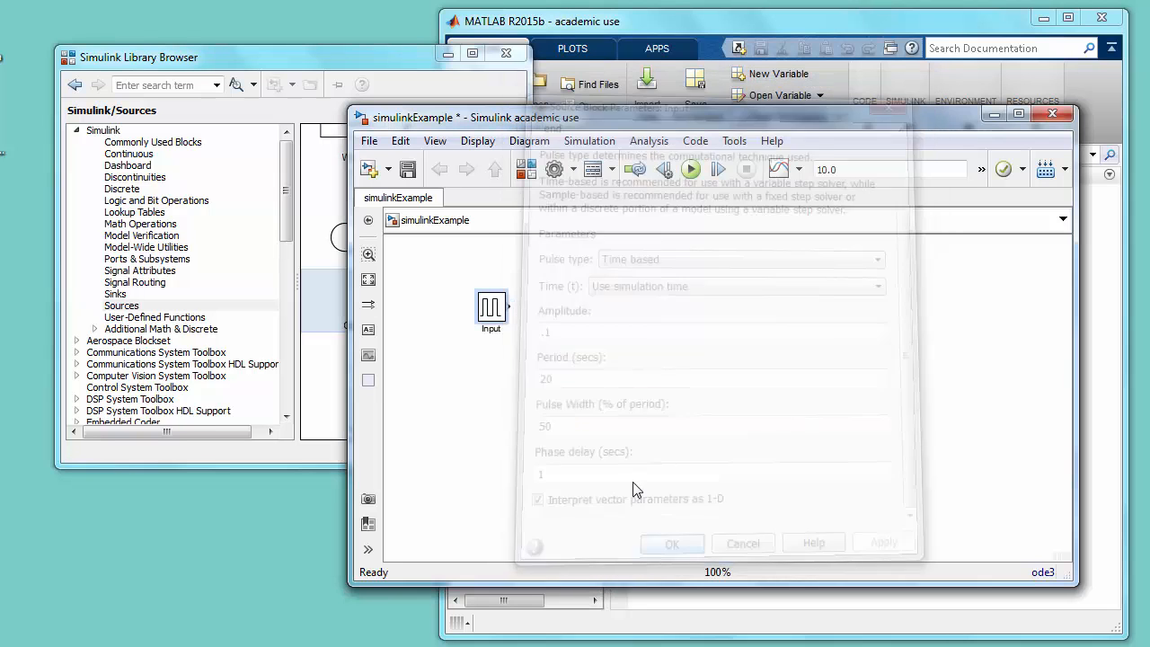
- Add the Amplitude and Period property tokens to the Input block's annotation
right_click(495, 313)
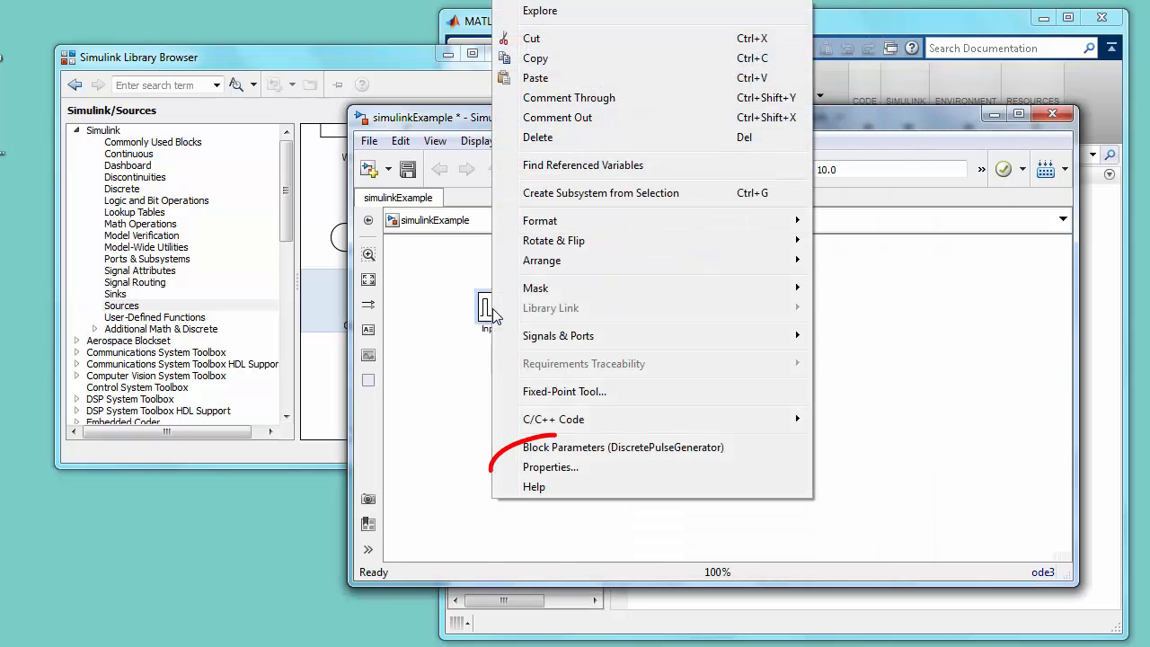
left_click(539, 467)
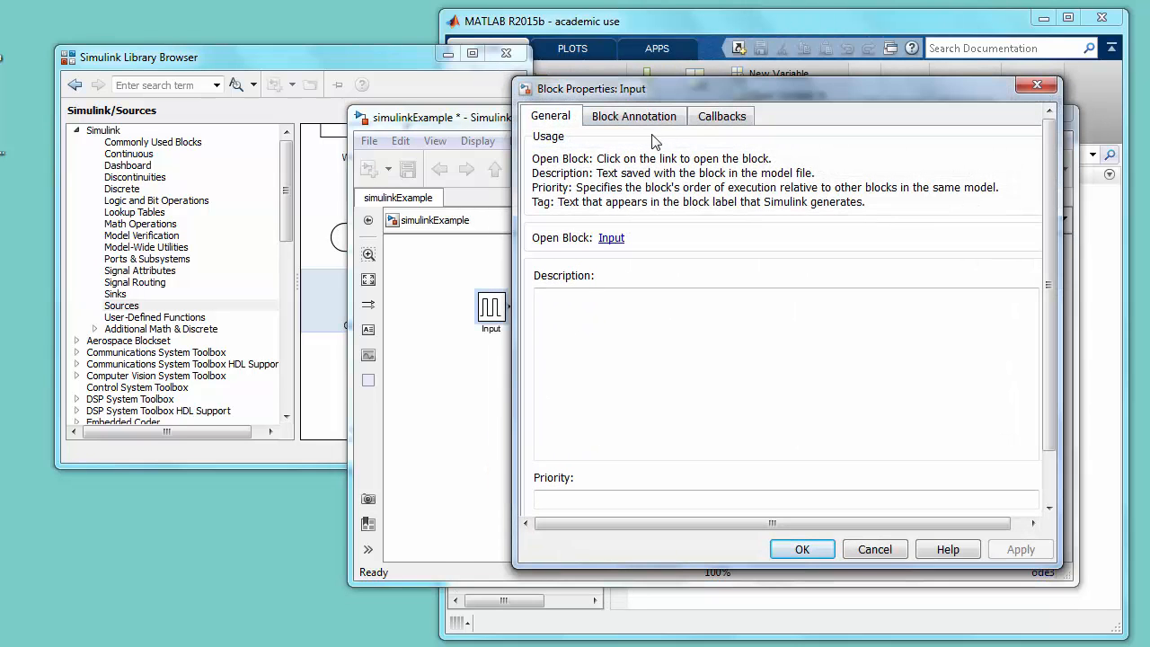
left_click(658, 124)
left_click(607, 293)
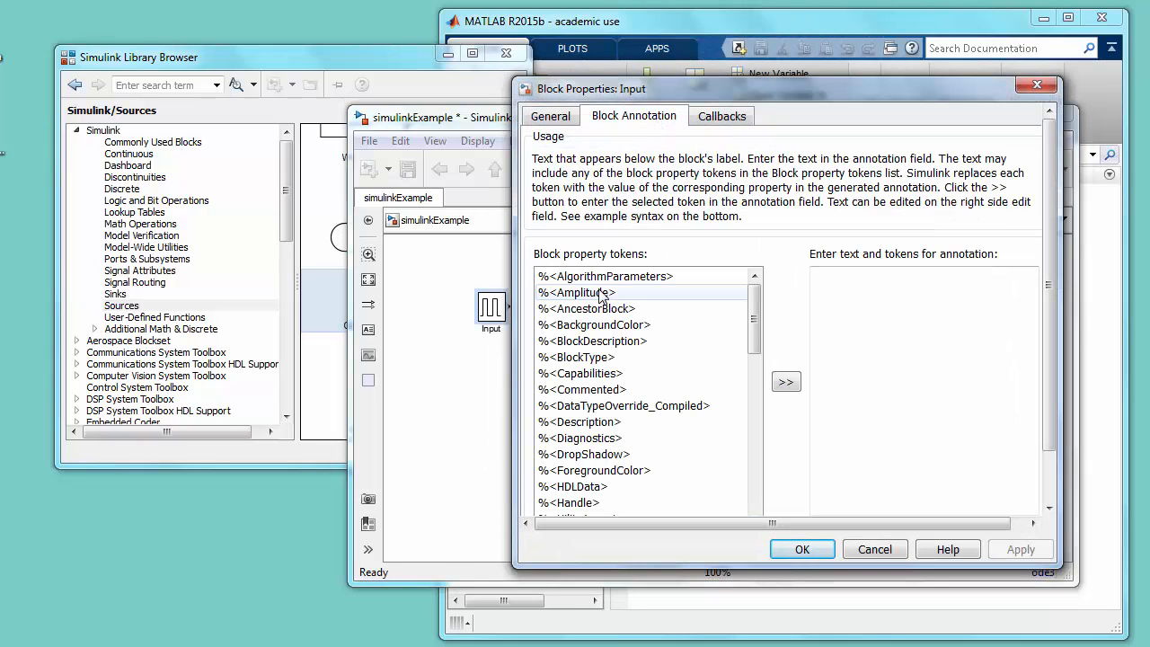
left_click(786, 383)
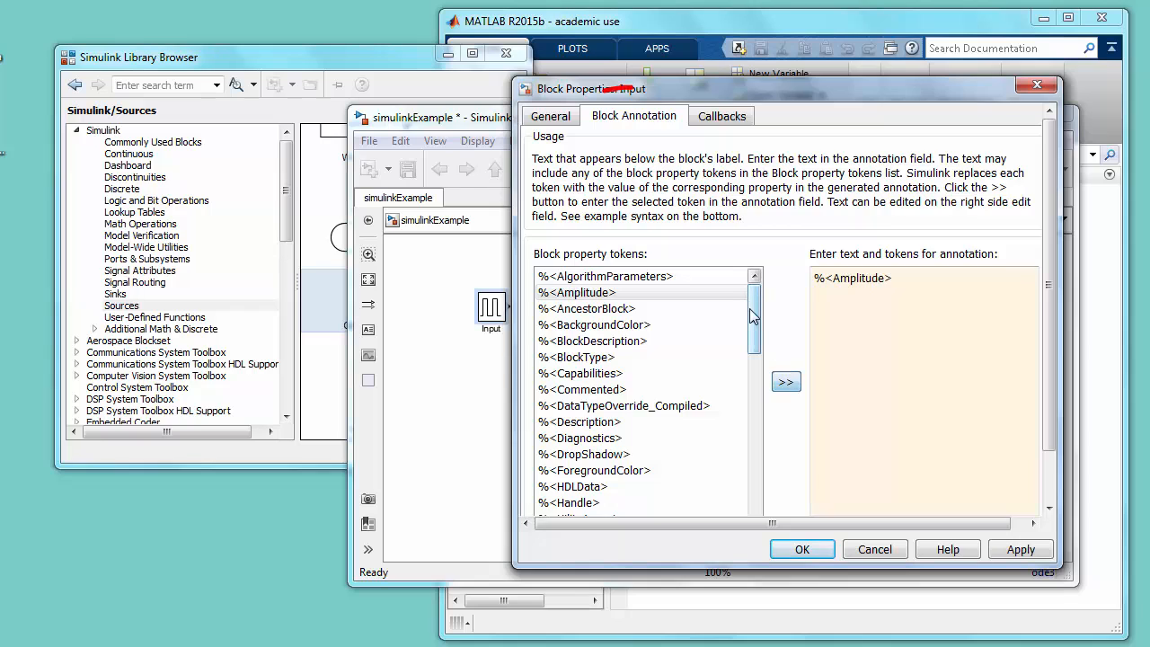
left_click_drag(757, 317, 757, 406)
left_click(579, 440)
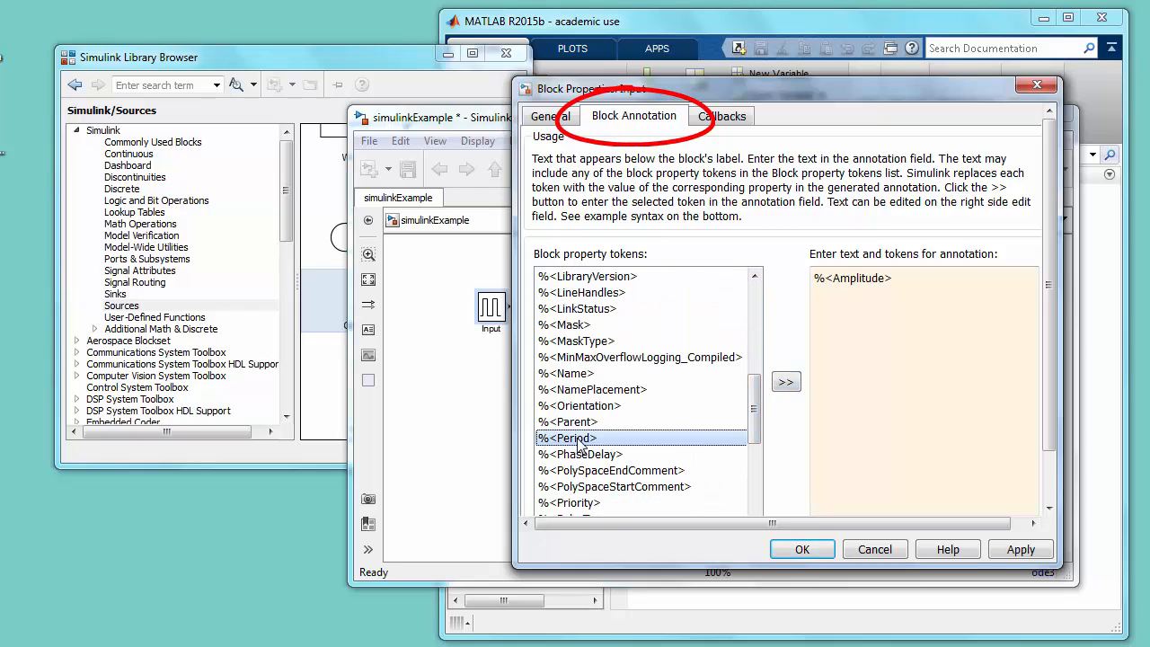
left_click(785, 384)
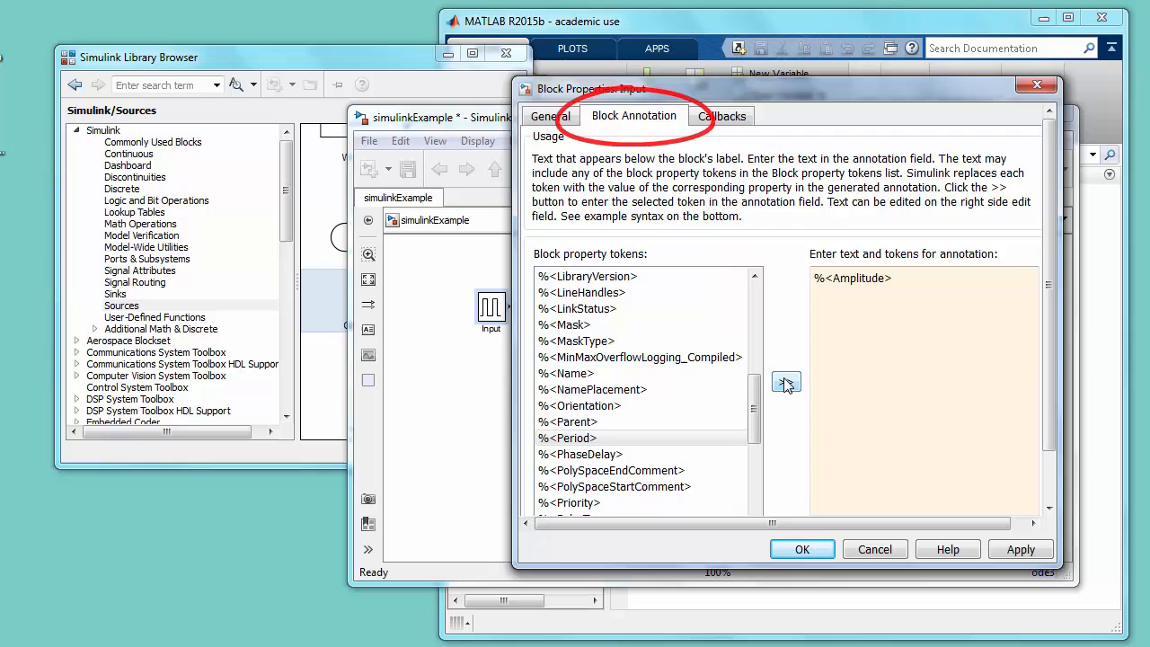
- Add the PhaseDelay and PulseWidth property tokens to the Input block's annotation
left_click(620, 456)
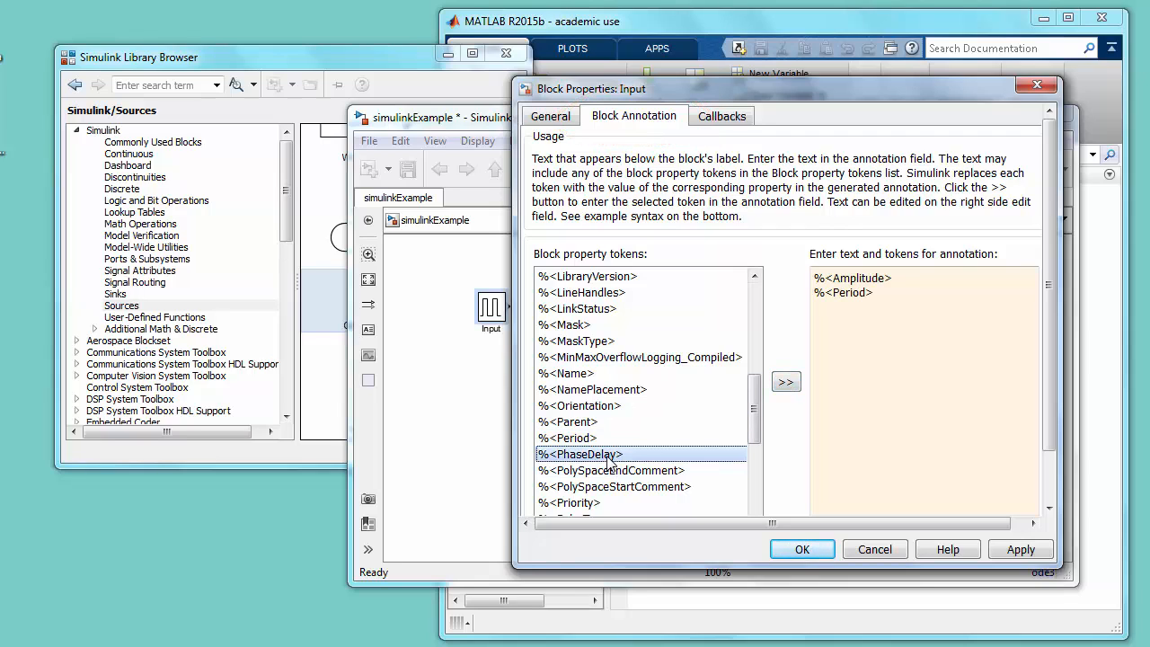
left_click(785, 383)
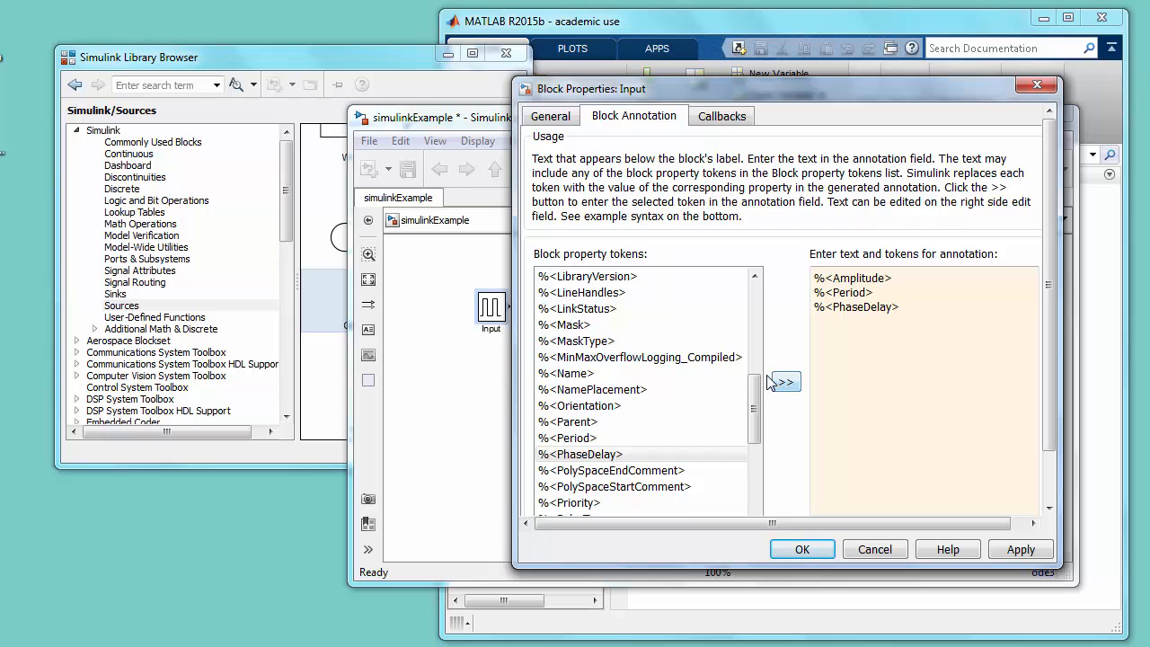
left_click_drag(756, 394, 755, 409)
left_click(593, 486)
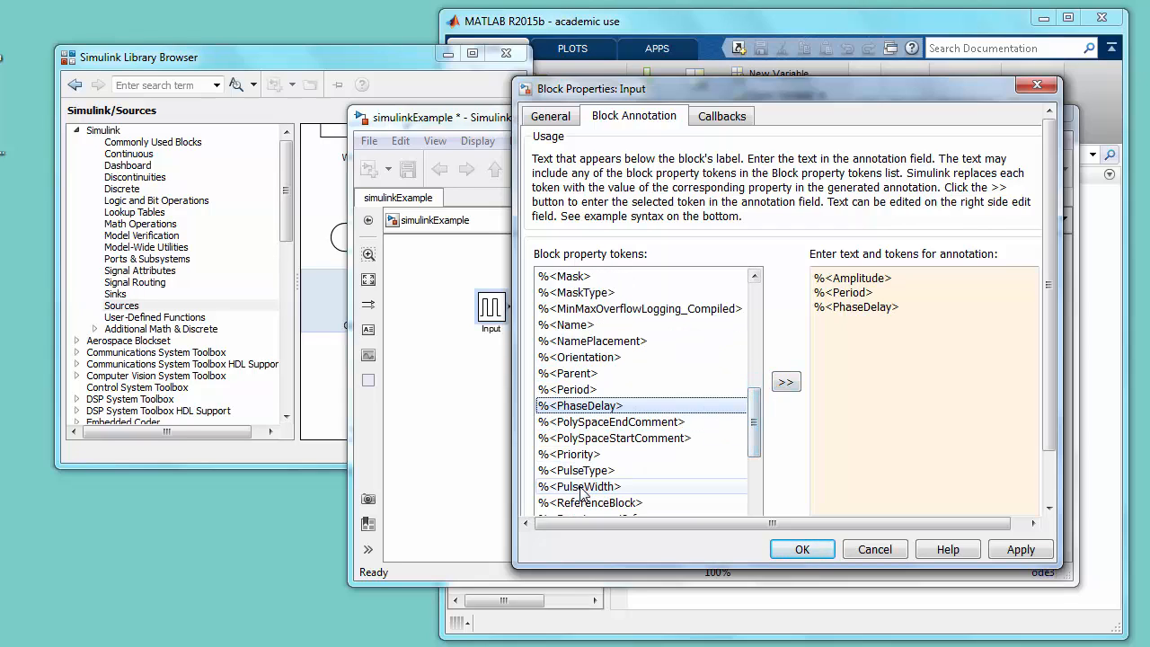
left_click(787, 382)
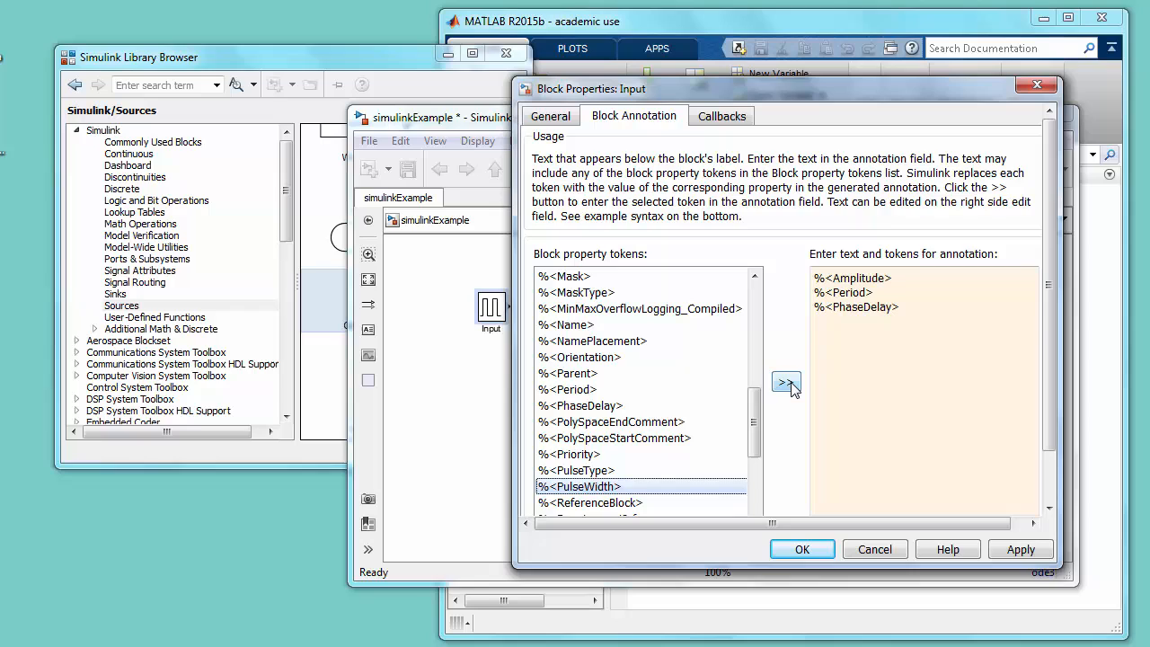
- Label the Amplitude, Period and PhaseDelay tokens in the Input block's annotation with "A =", "T =" and "Td ="
left_click(816, 280)
type("A =")
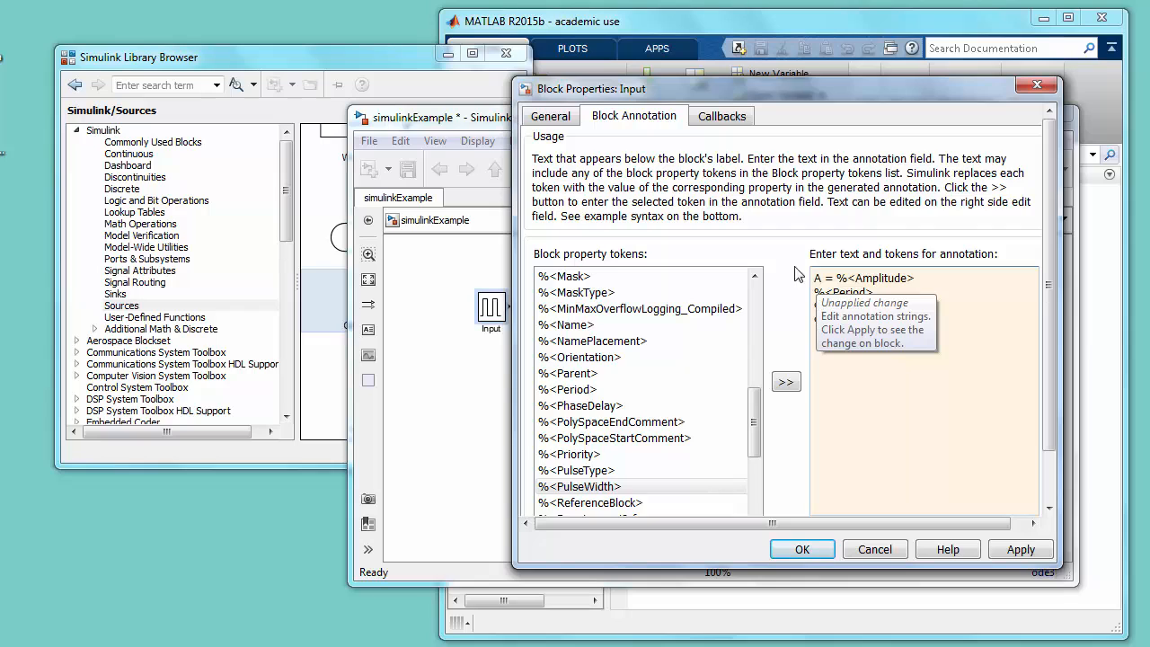
key("Down")
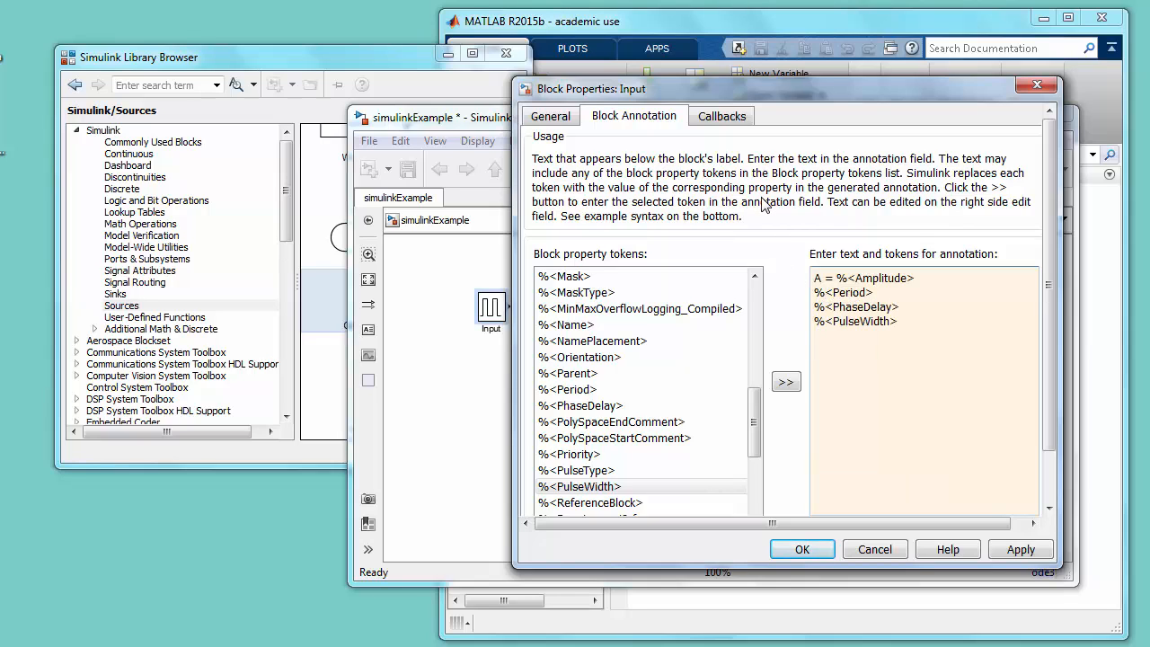
type("T =")
key("Down")
key("Home")
type("Td = %<Phase")
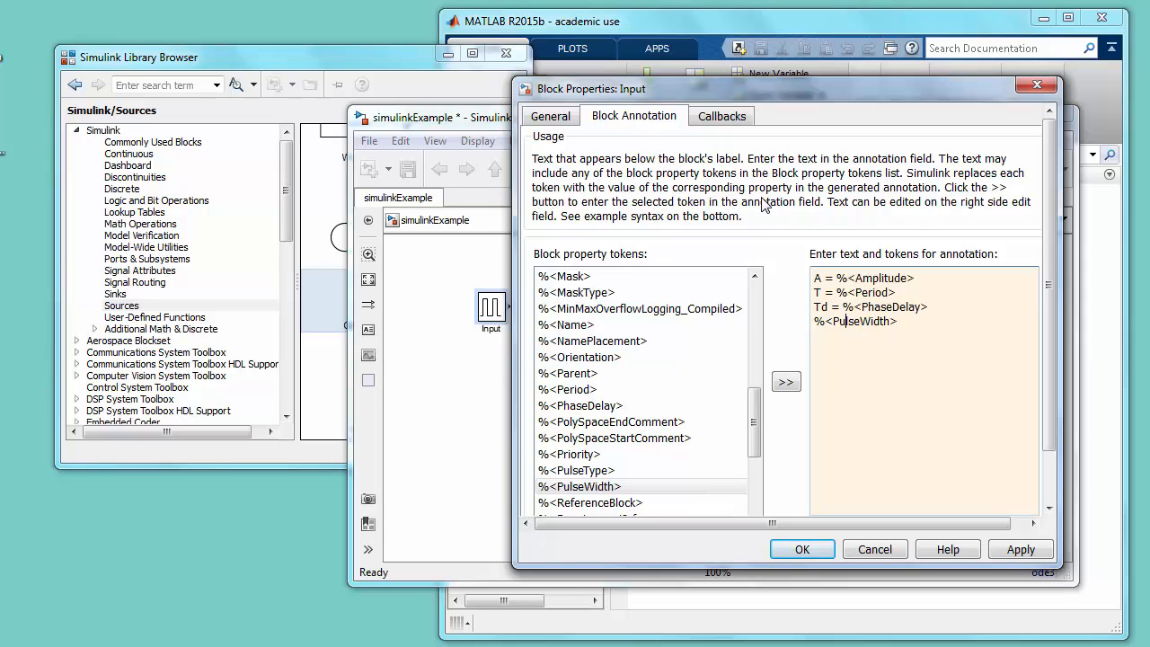
type("Delay> Duty Cy")
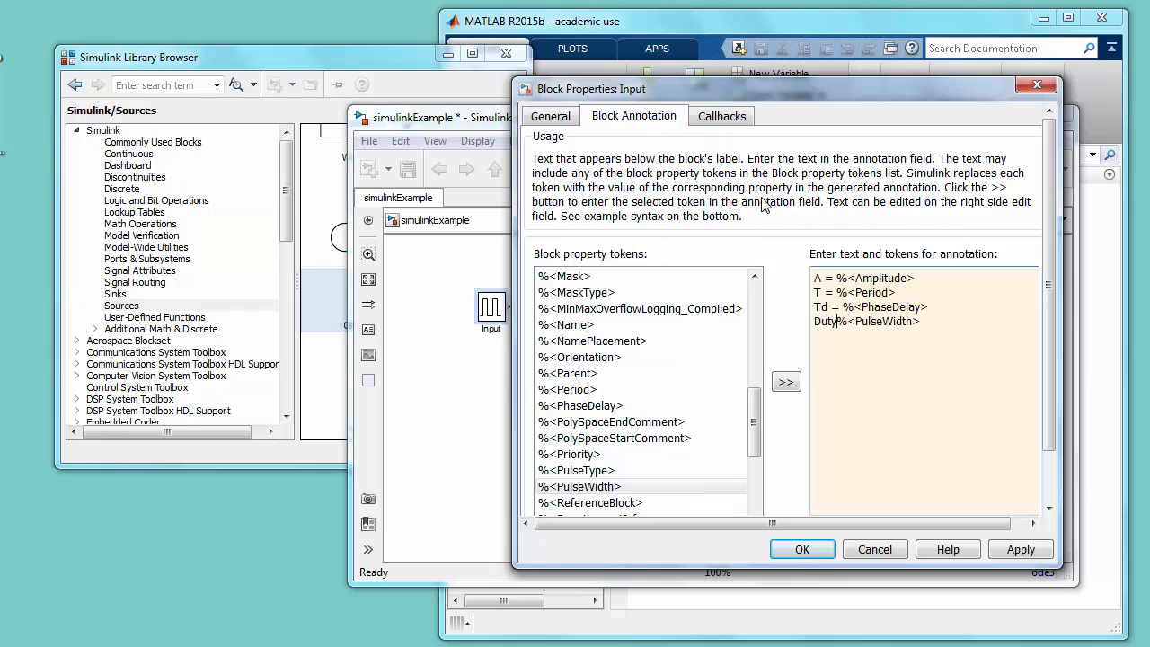
type("cle =")
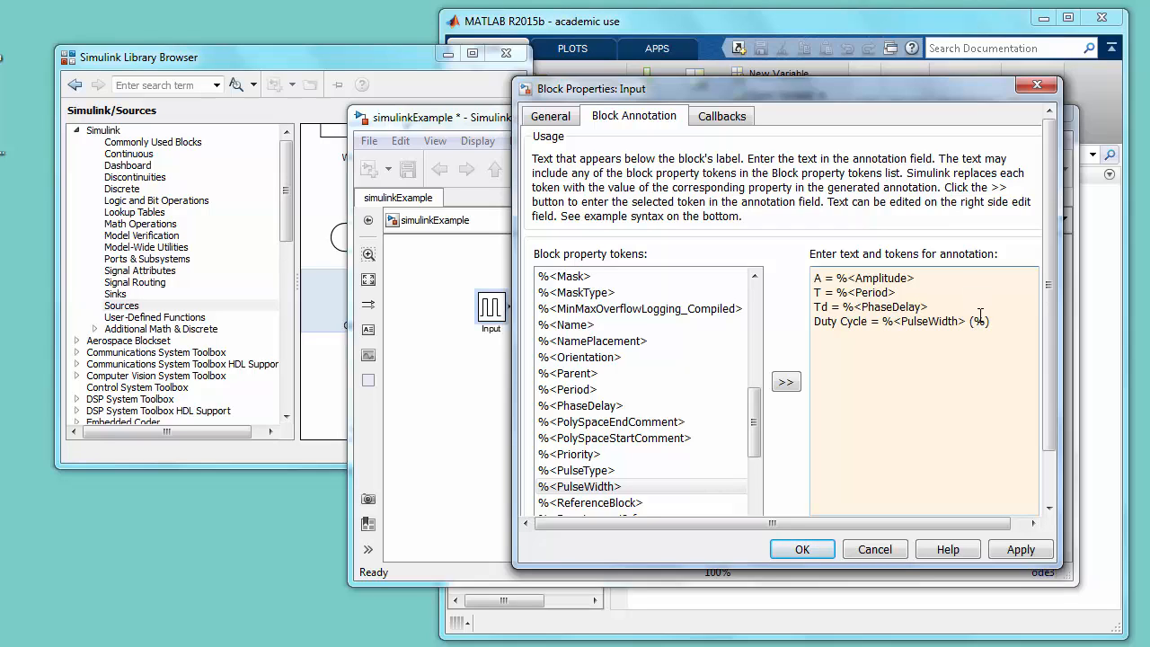
- Label the PulseWidth token "Duty Cycle =" with the unit (%), append (sec) to the Period and PhaseDelay lines, and accept the annotation
left_click(972, 308)
type("(sec")
left_click(806, 552)
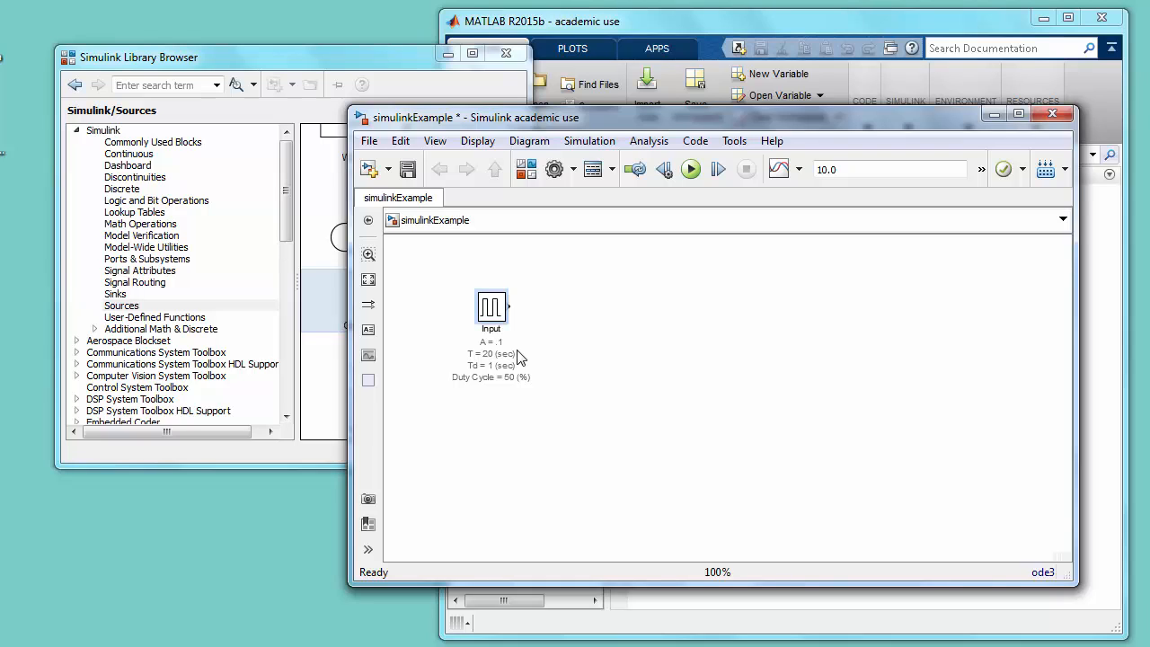
- Add a State-Space block beside the Input block and a Transfer Fcn block beneath it from the Simulink Continuous library
left_click(169, 175)
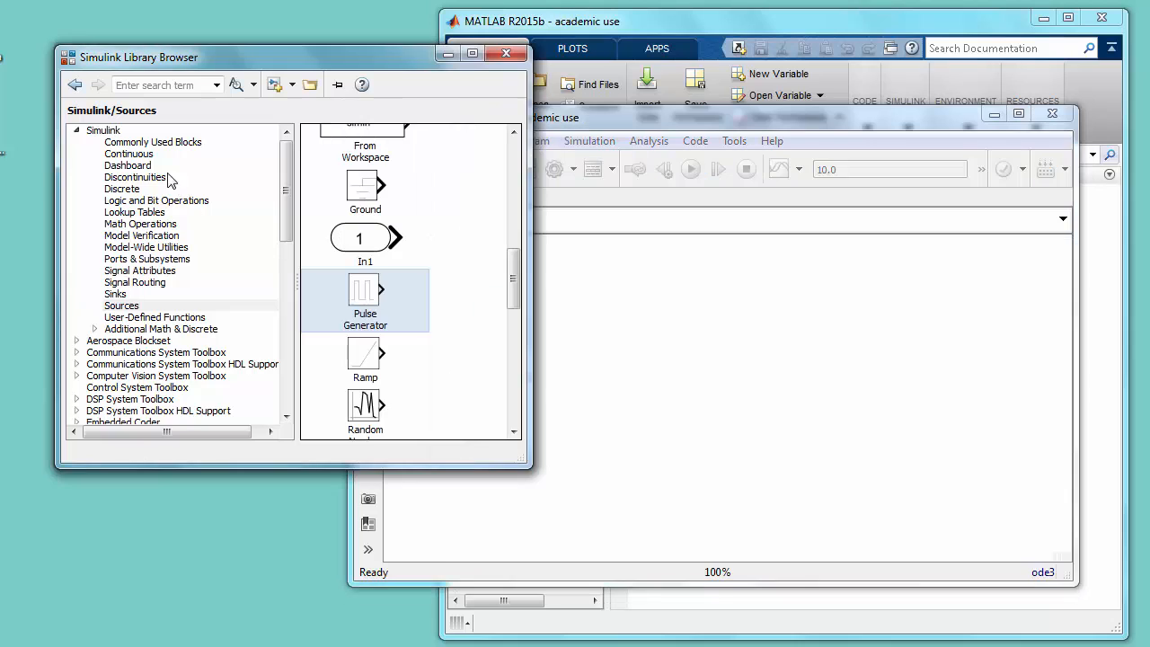
left_click(142, 153)
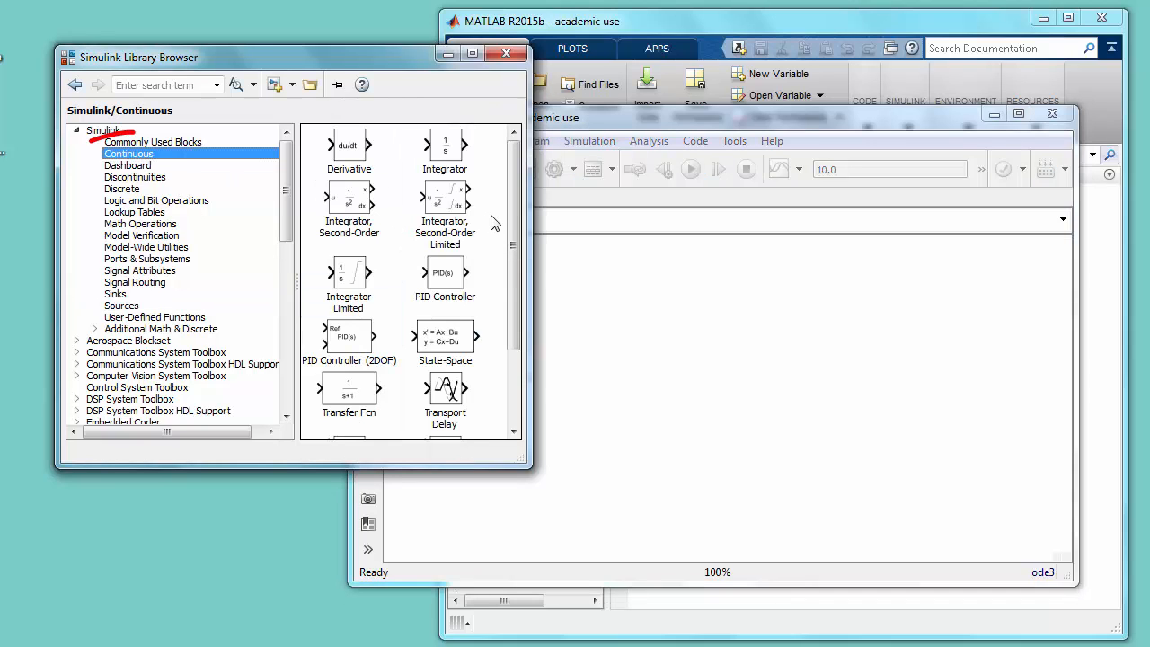
left_click_drag(513, 232, 527, 261)
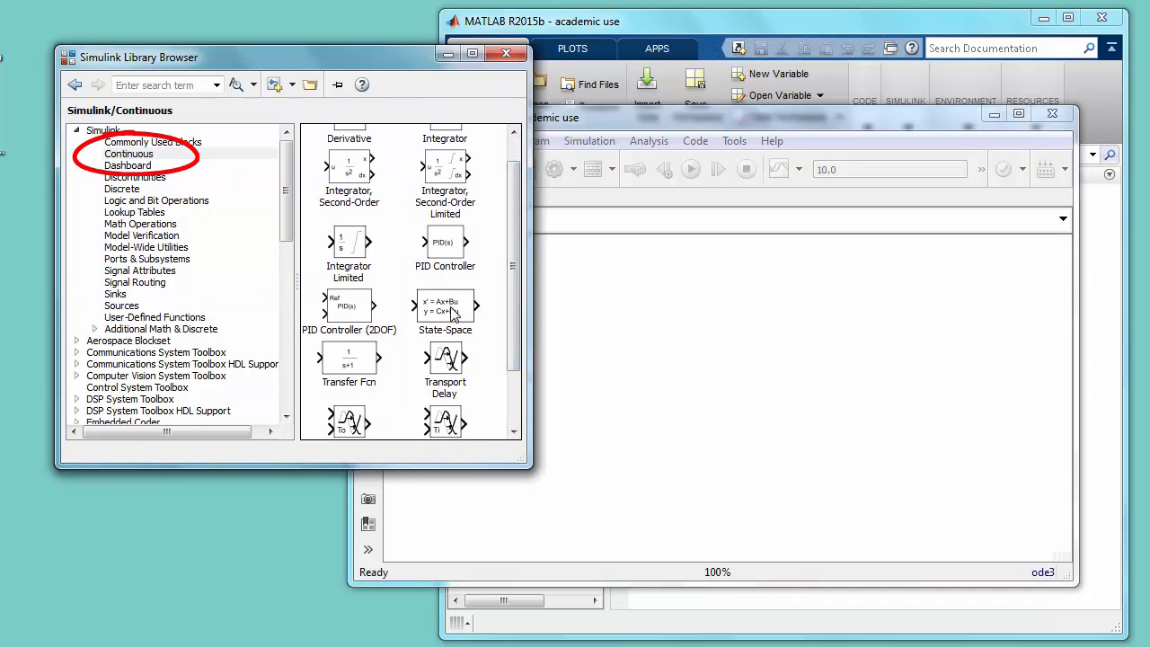
left_click_drag(444, 310, 615, 315)
left_click_drag(615, 314, 615, 315)
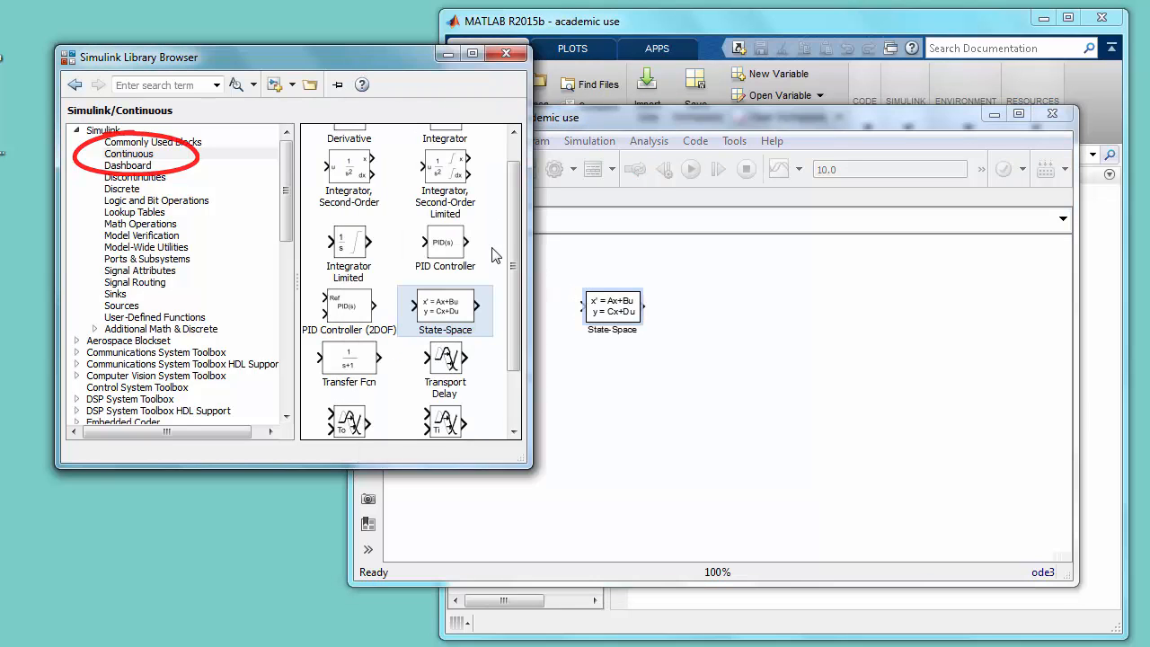
left_click_drag(509, 261, 506, 236)
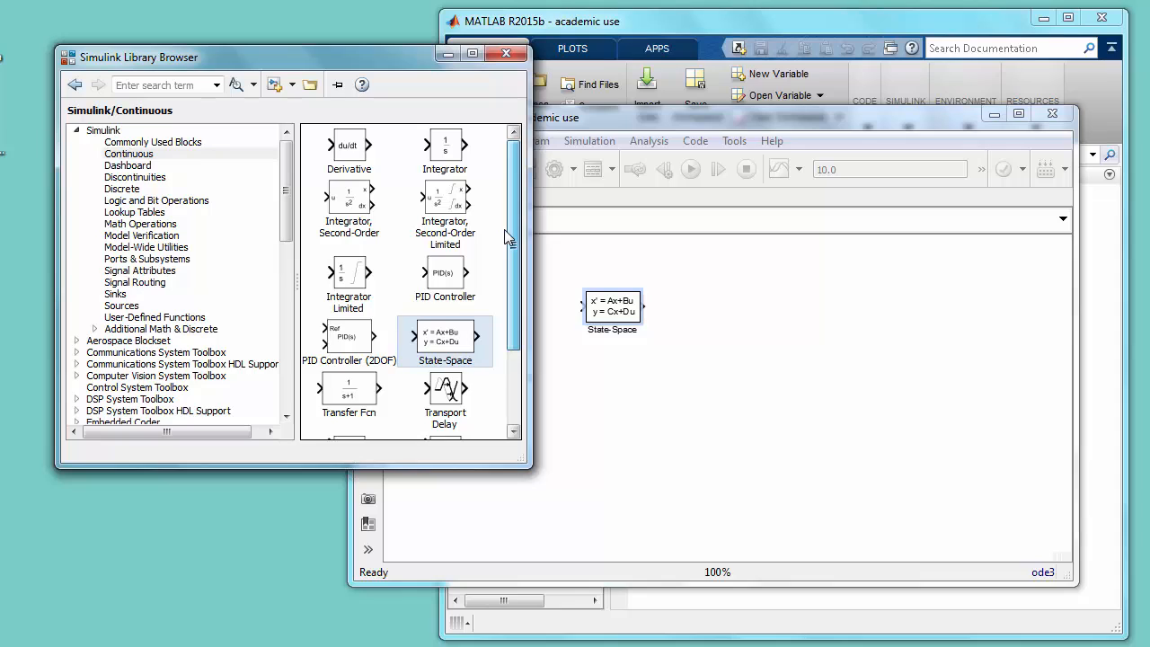
left_click_drag(348, 392, 624, 417)
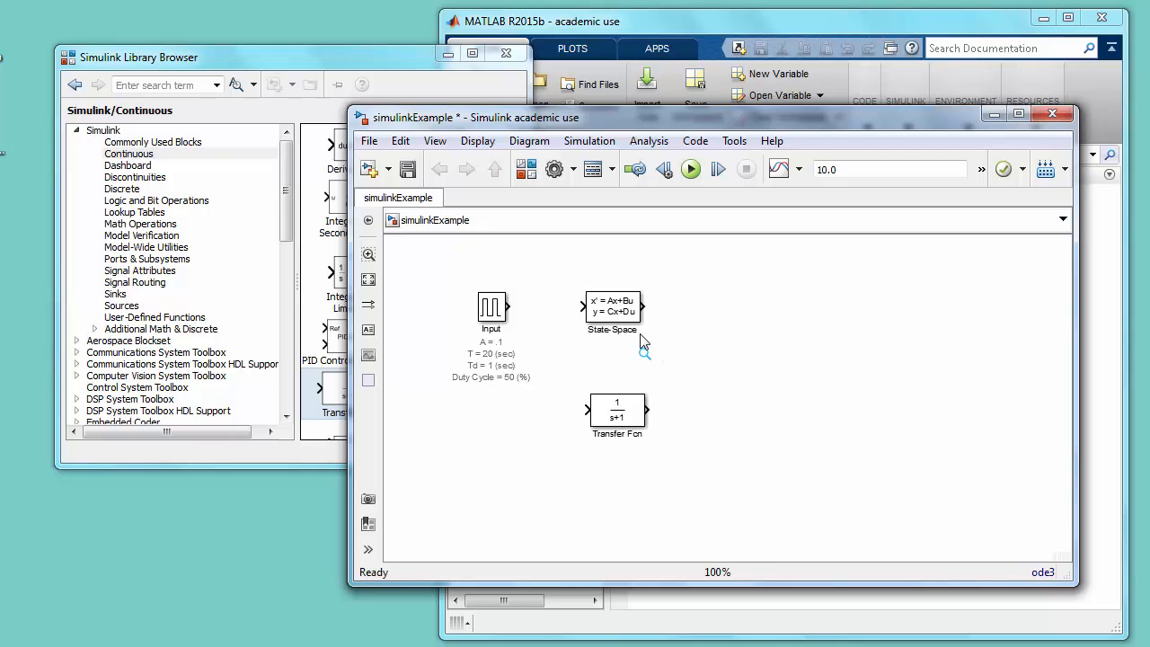
- Set the State-Space block's A matrix to [0 1; -20 -1] and its B matrix to [0; 10]
double_click(629, 312)
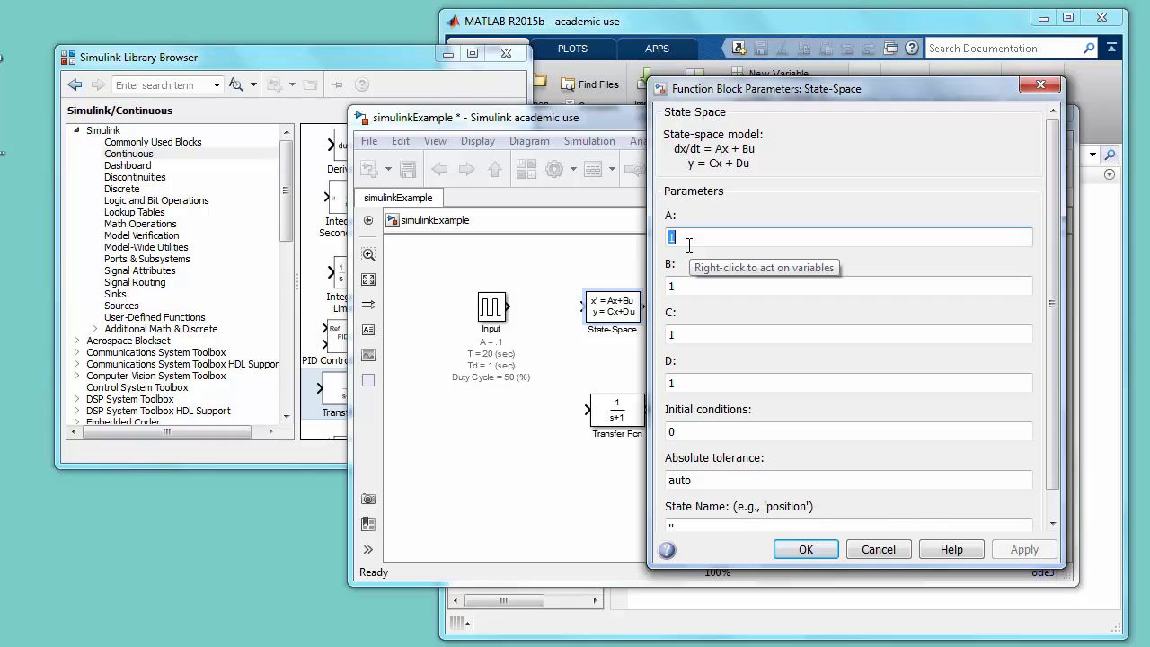
type("[0 1; -20 -1")
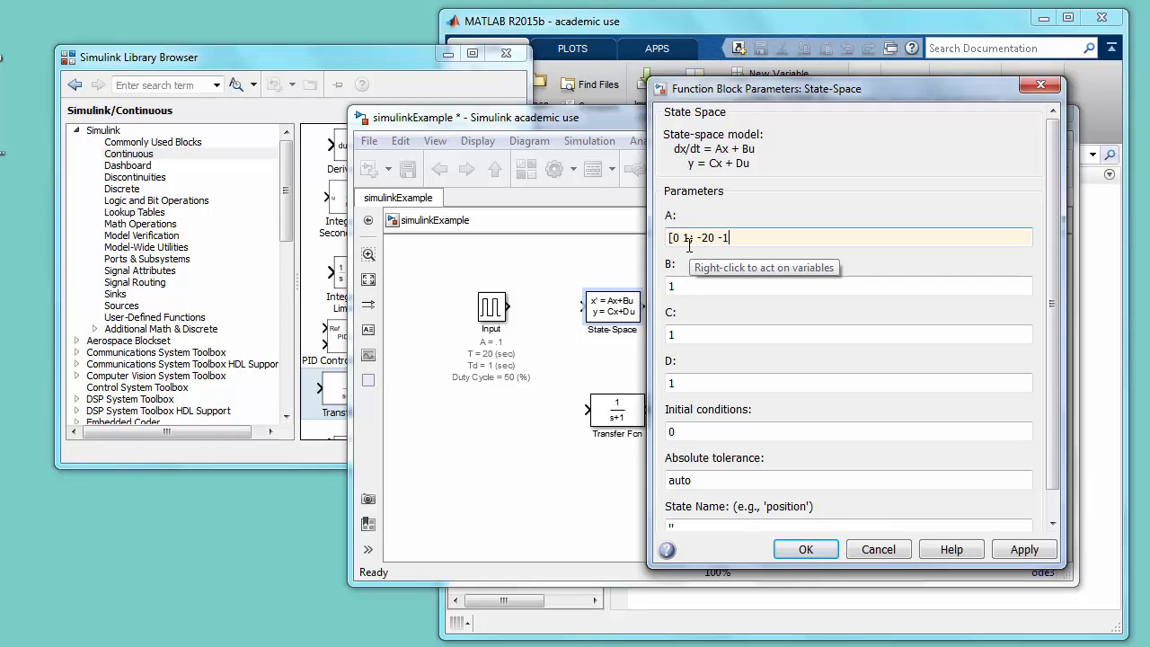
key("Tab")
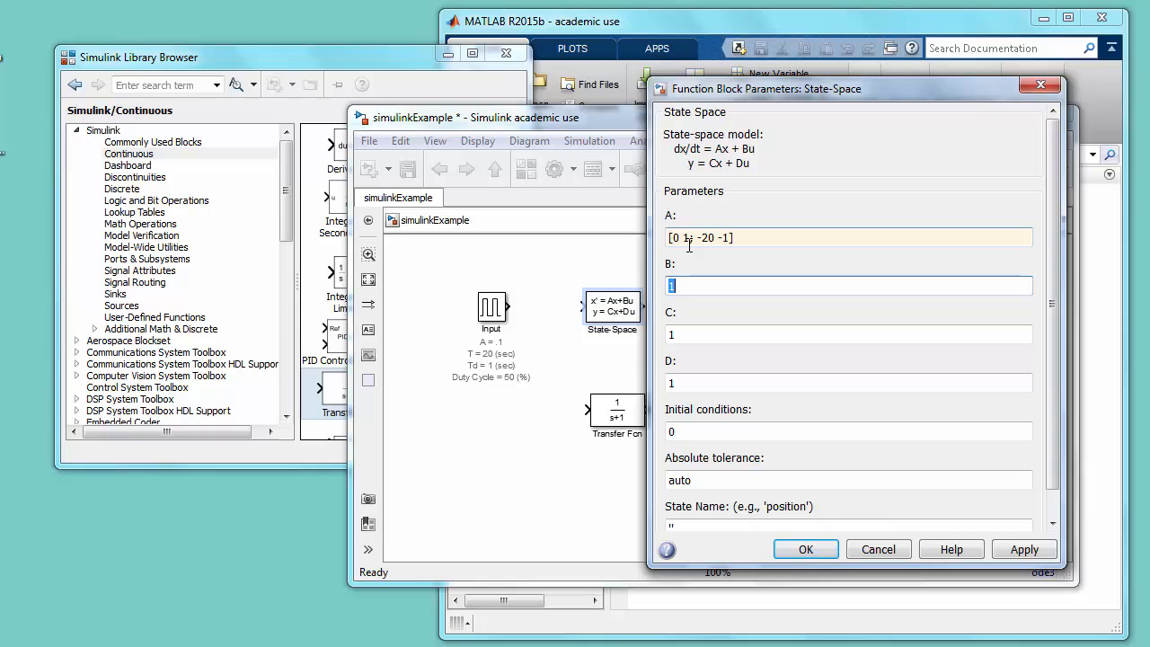
type("[")
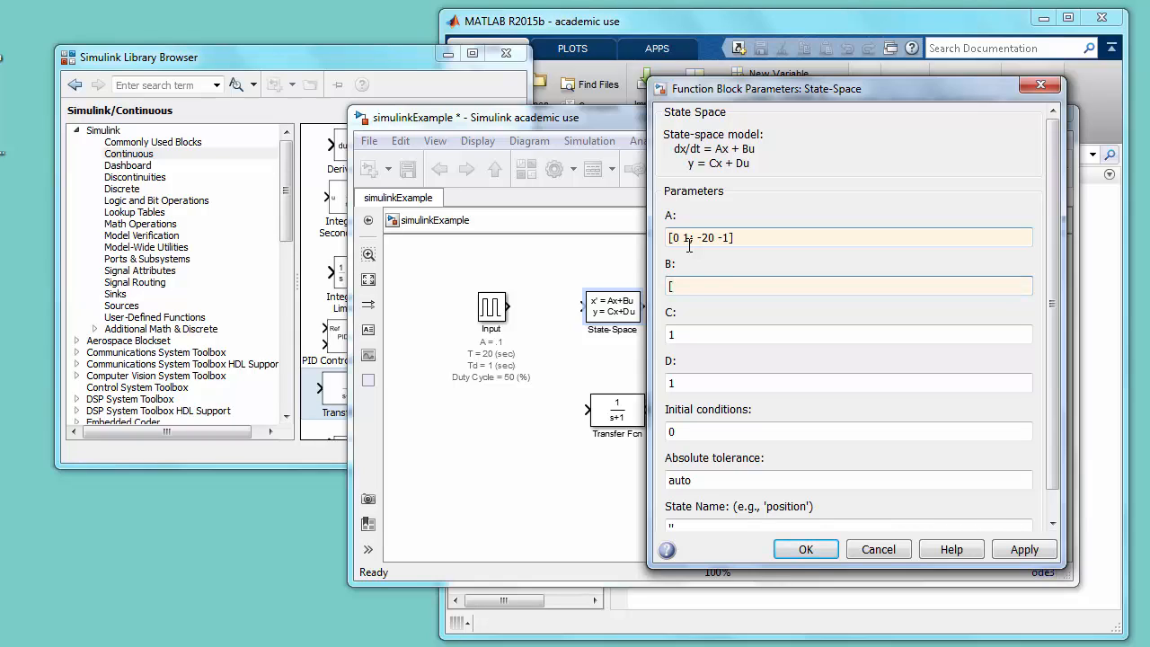
type("0; 10]")
- Set the State-Space block's C matrix to [1 0] and its D matrix to [0]
key("Tab")
type("[")
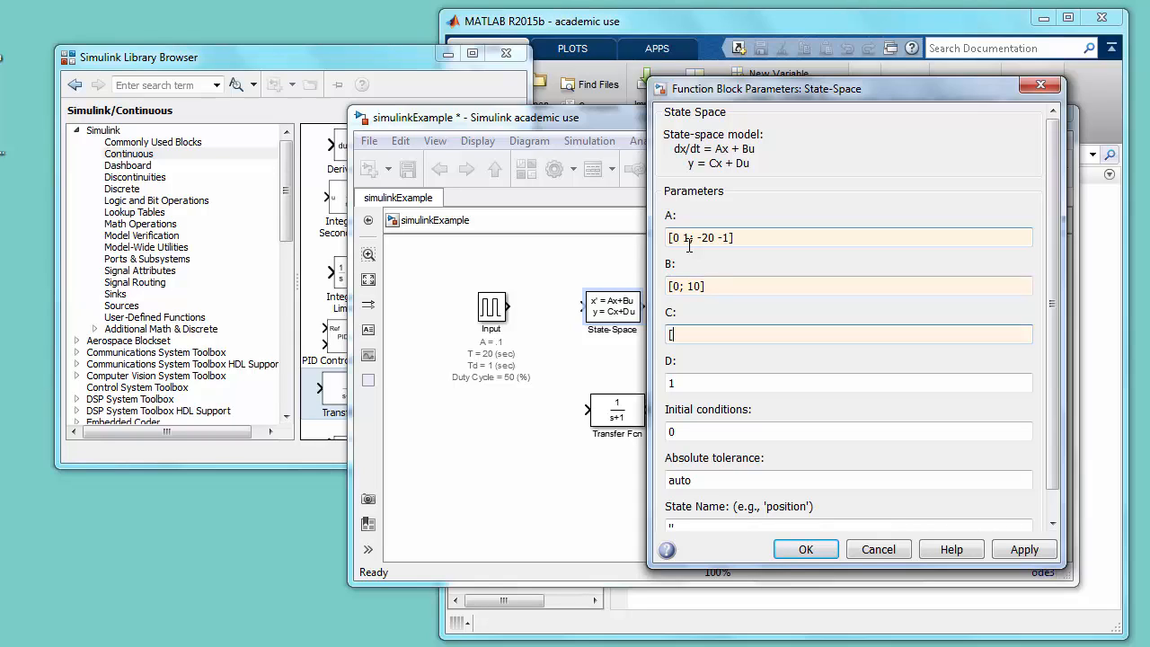
type("1 0]")
key("Tab")
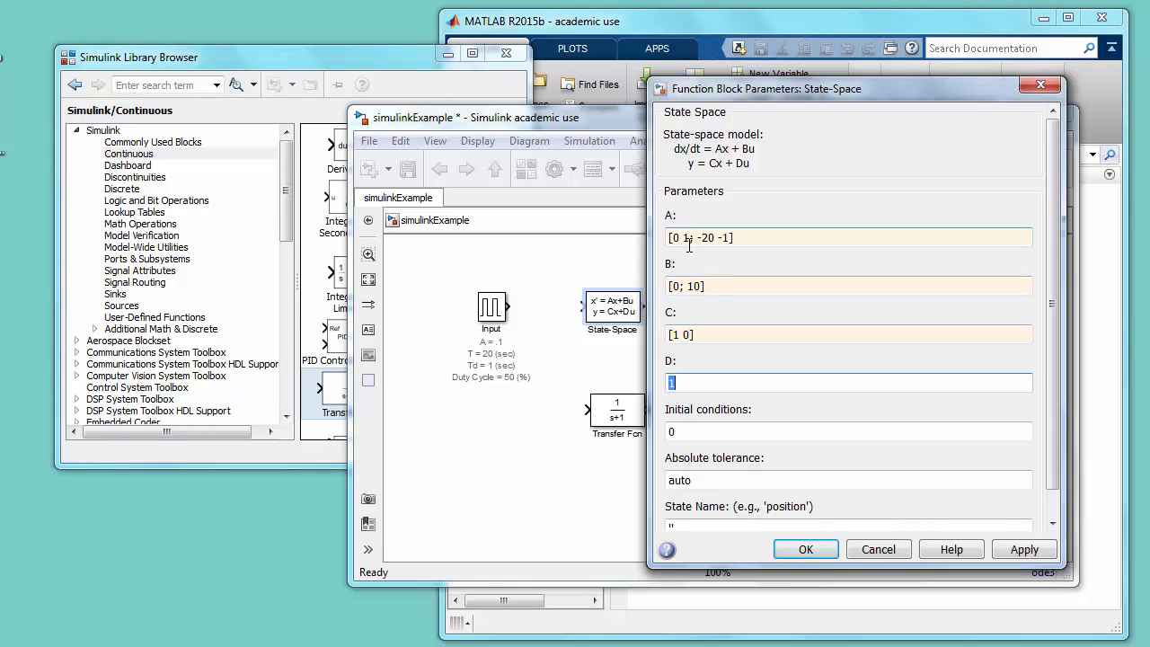
type("[0]")
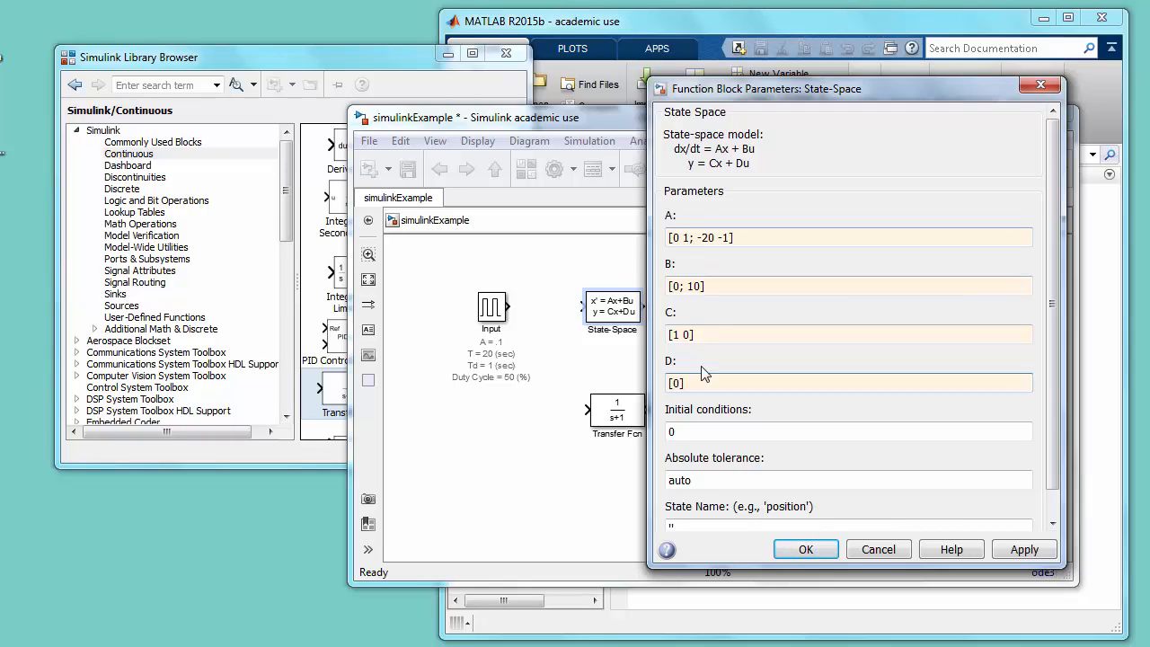
- Set the State-Space block's initial conditions to [10/100 ; 0] and accept the parameters
double_click(699, 432)
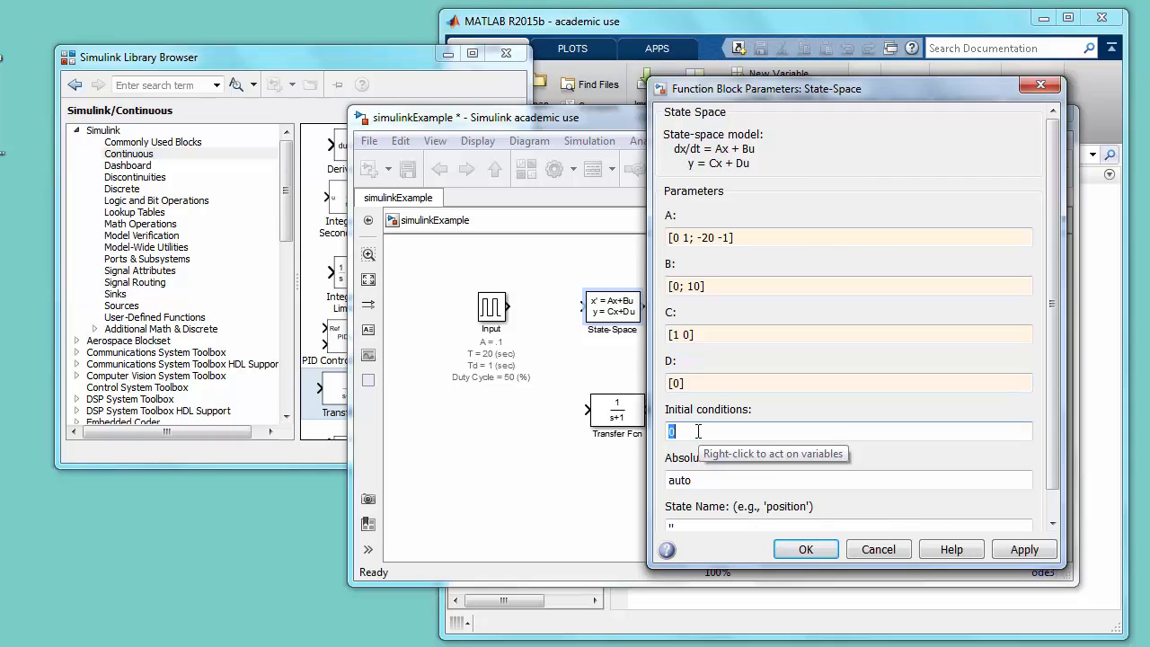
type("[")
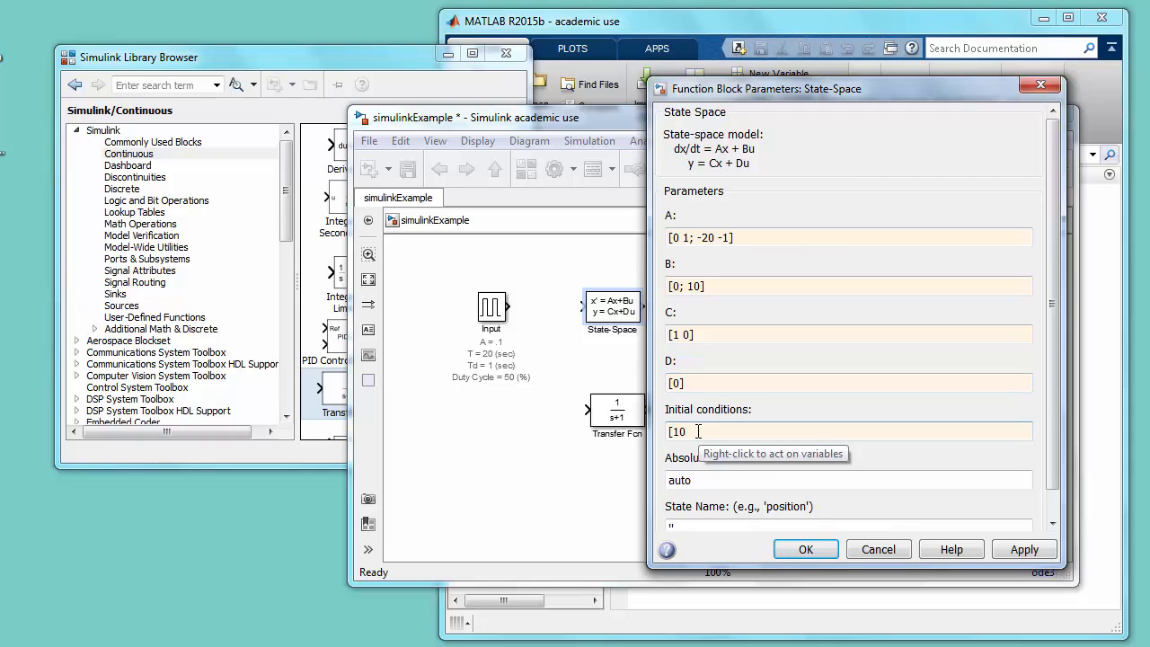
type("10/100 ; 0")
left_click(806, 550)
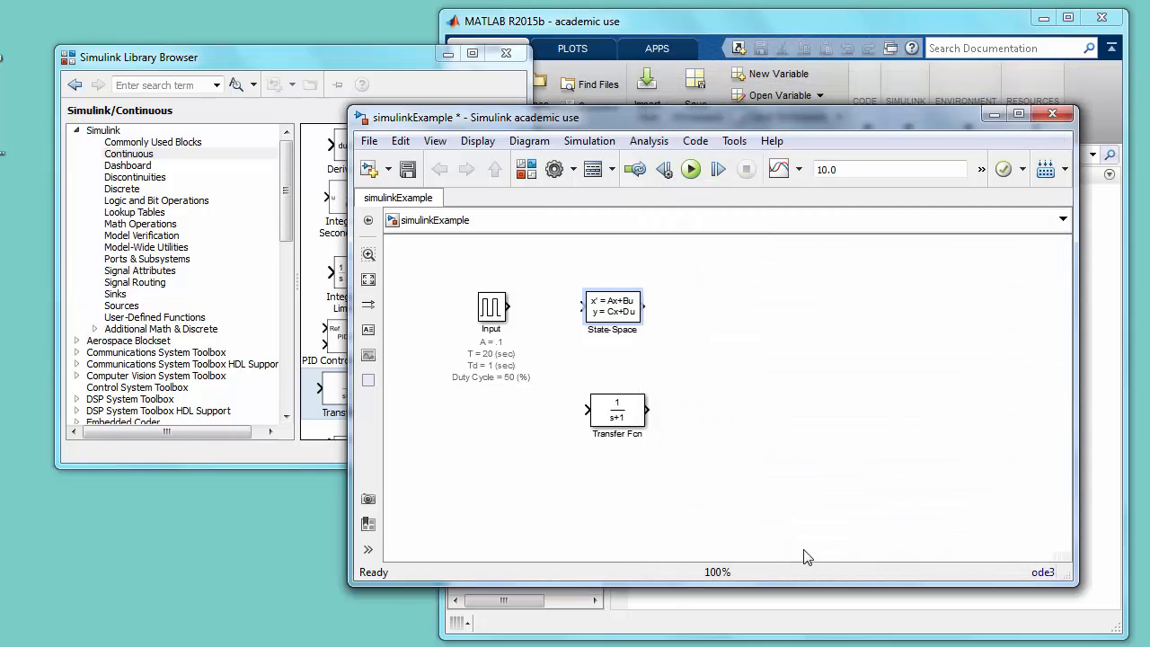
- Add the A, B, C and D property tokens to the State-Space block's annotation
right_click(611, 309)
left_click(678, 495)
left_click(167, 117)
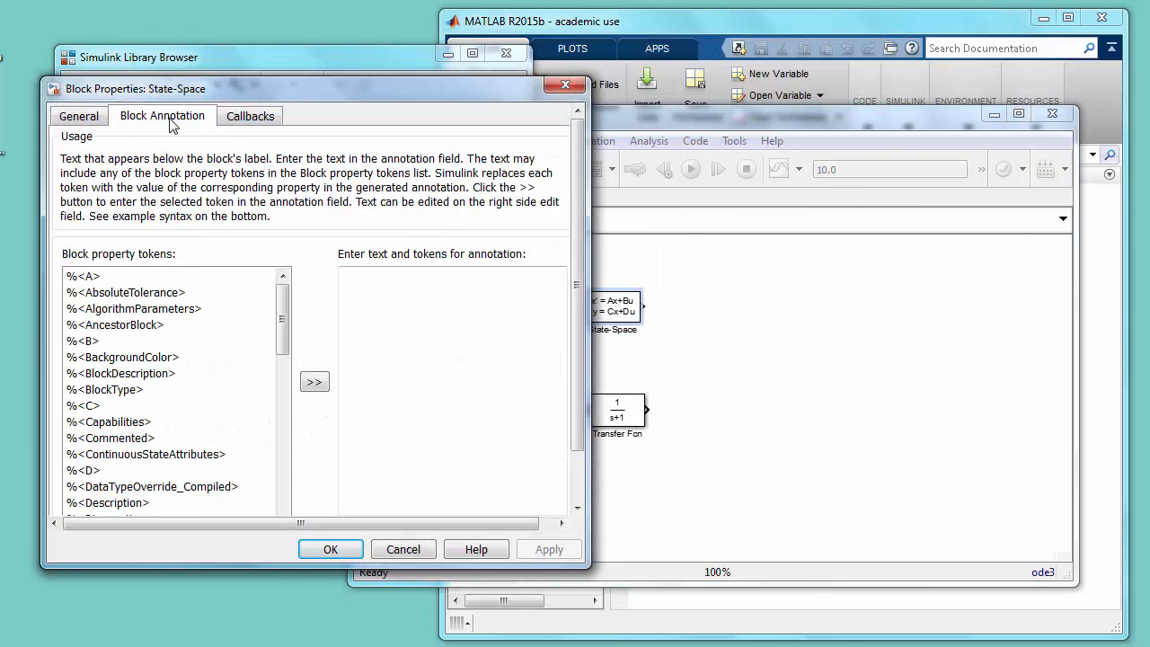
left_click(147, 276)
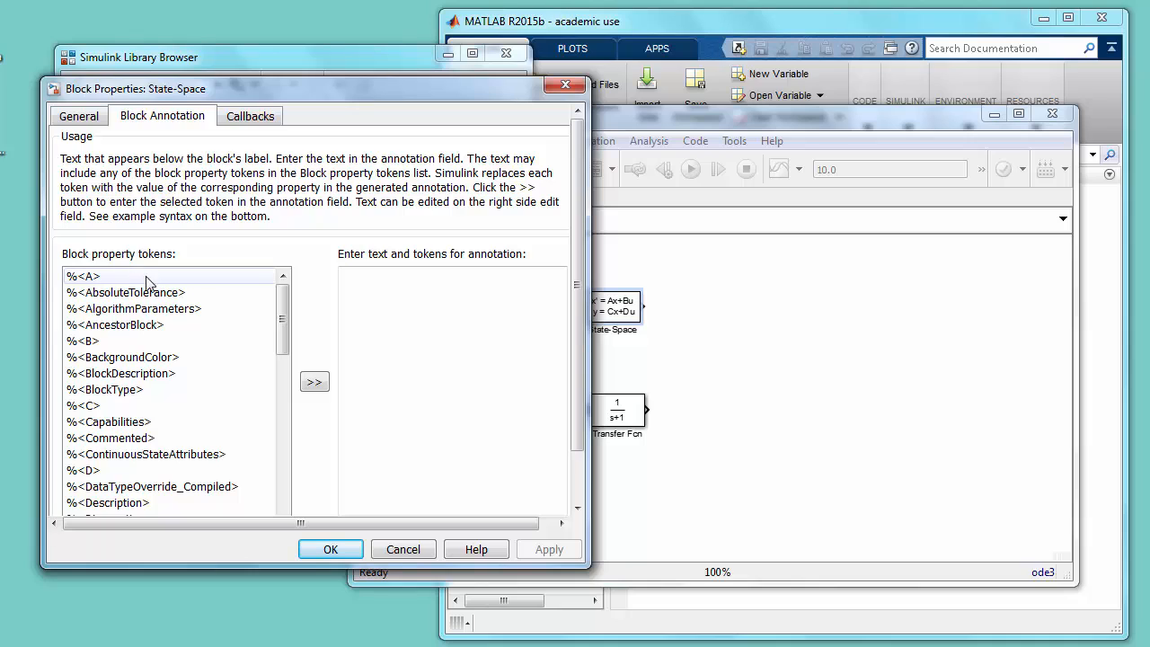
left_click(314, 382)
left_click(205, 342)
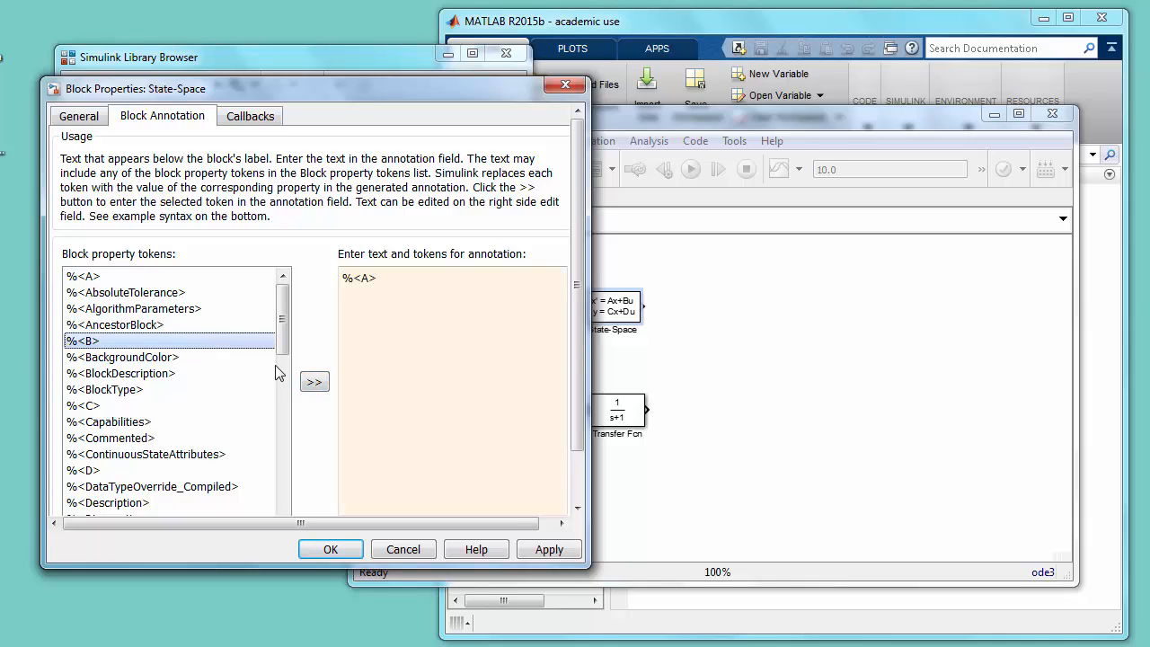
left_click(314, 381)
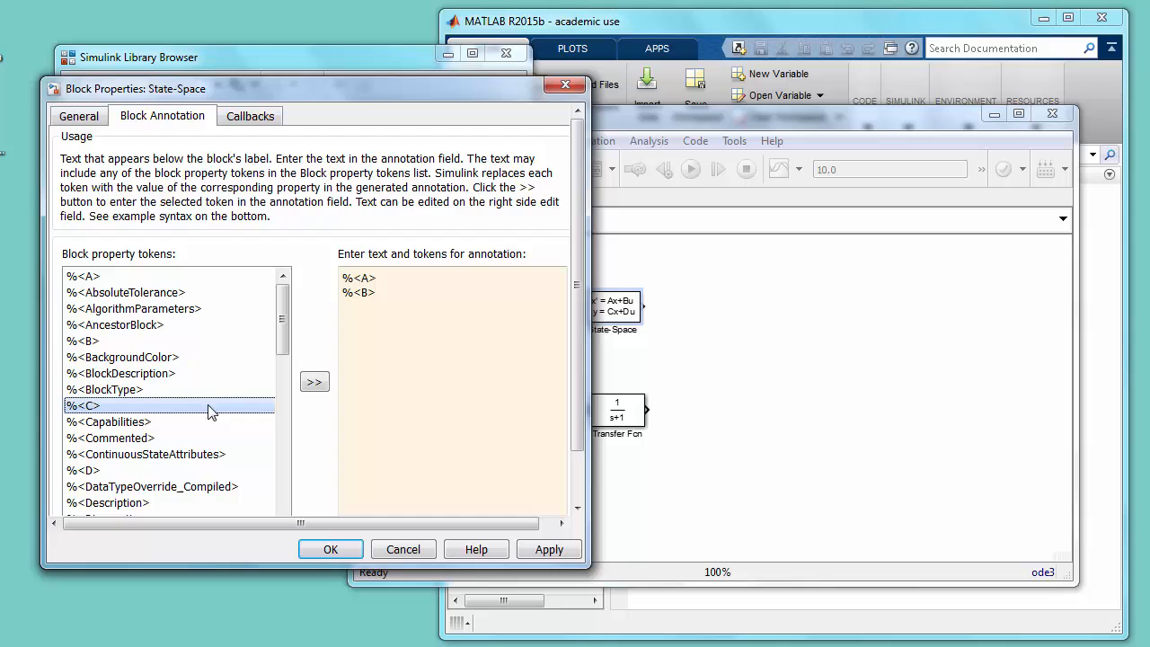
left_click(313, 382)
left_click(162, 468)
left_click(314, 382)
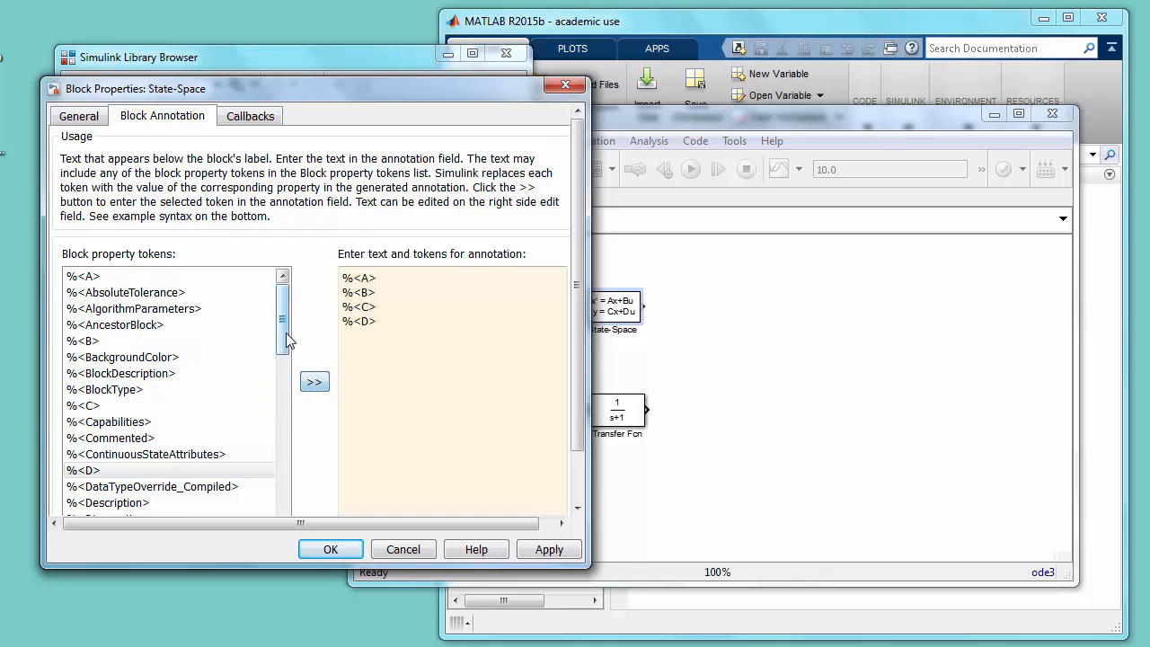
- Add the X0 property token to the State-Space block's annotation
mouse_move(286, 333)
left_mouse_down()
mouse_move(310, 517)
mouse_move(288, 393)
mouse_move(290, 303)
mouse_move(289, 406)
mouse_move(306, 509)
left_mouse_up()
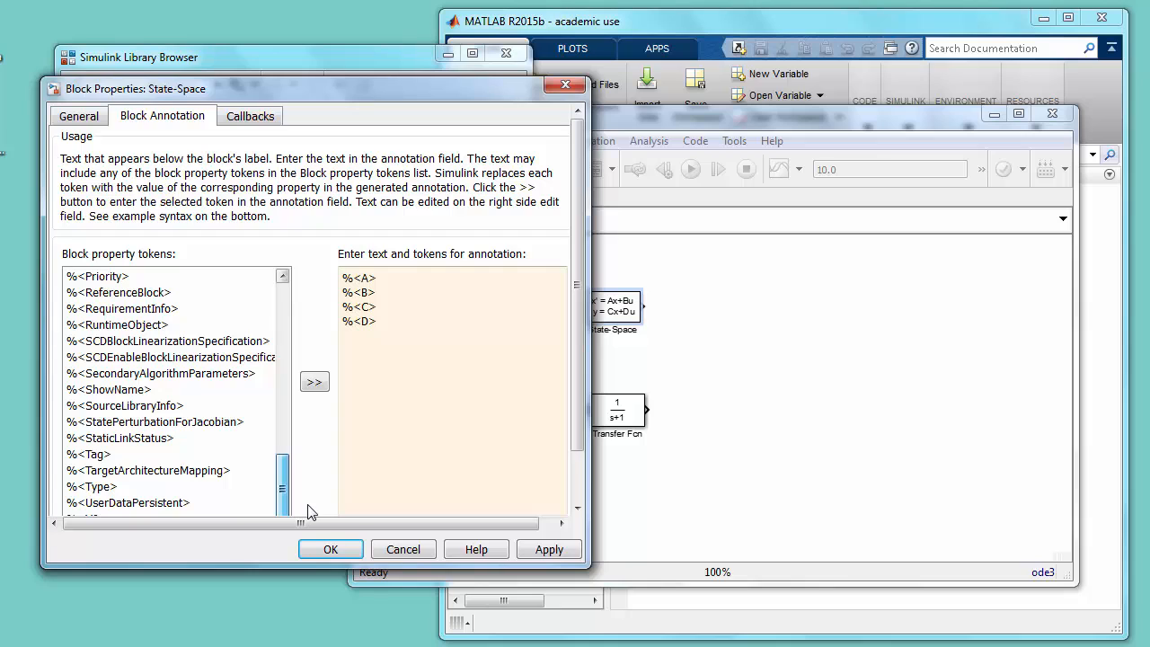
left_click_drag(577, 426, 581, 464)
left_click(227, 479)
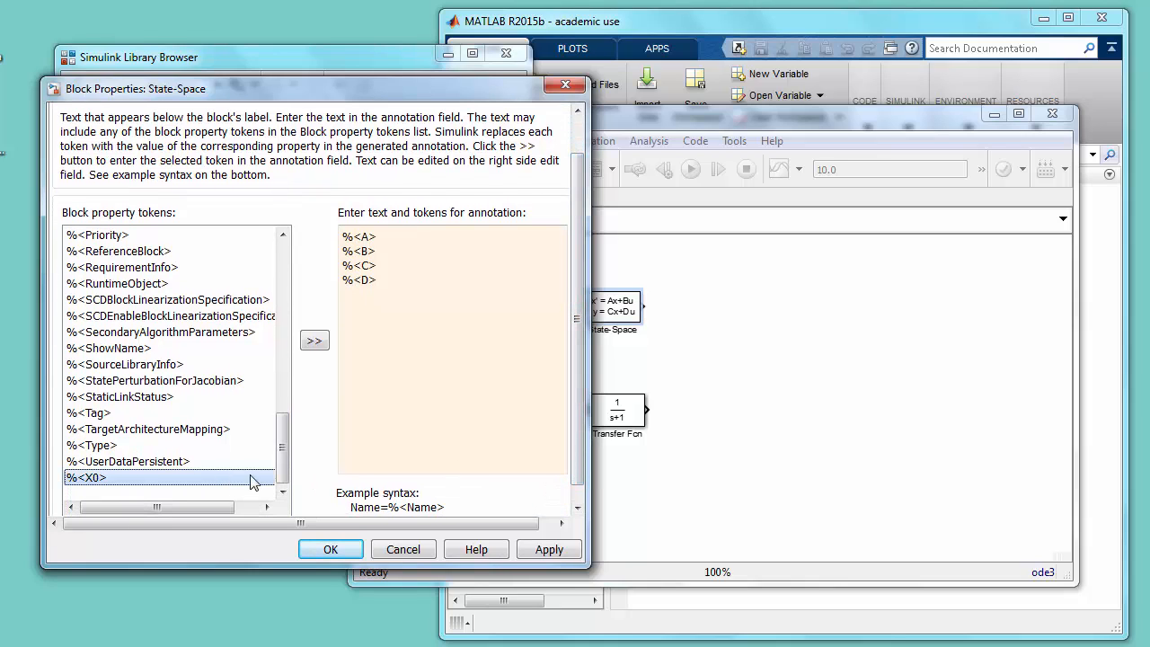
left_click(314, 340)
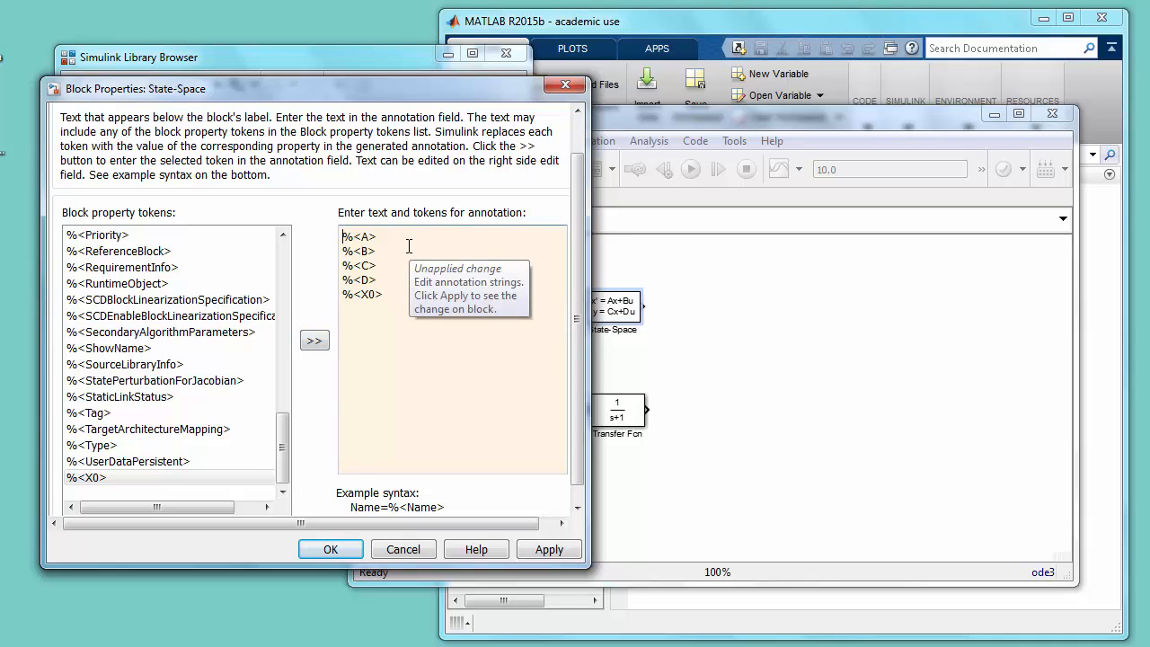
- Label the State-Space annotation tokens with "A =", "B =", "C =", "D =" and "x0 =", and accept the annotation
type("A = %<A> ")
type("B = %<B> ")
type("C = %<C> ")
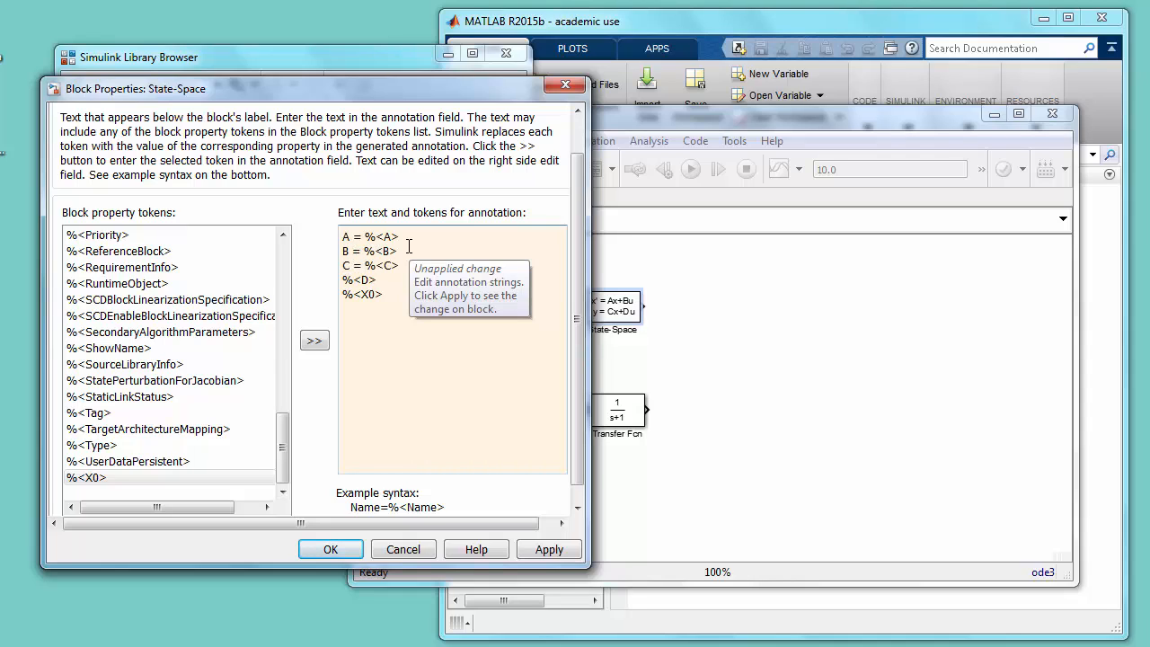
type("D = %<D> ")
type("x0 =")
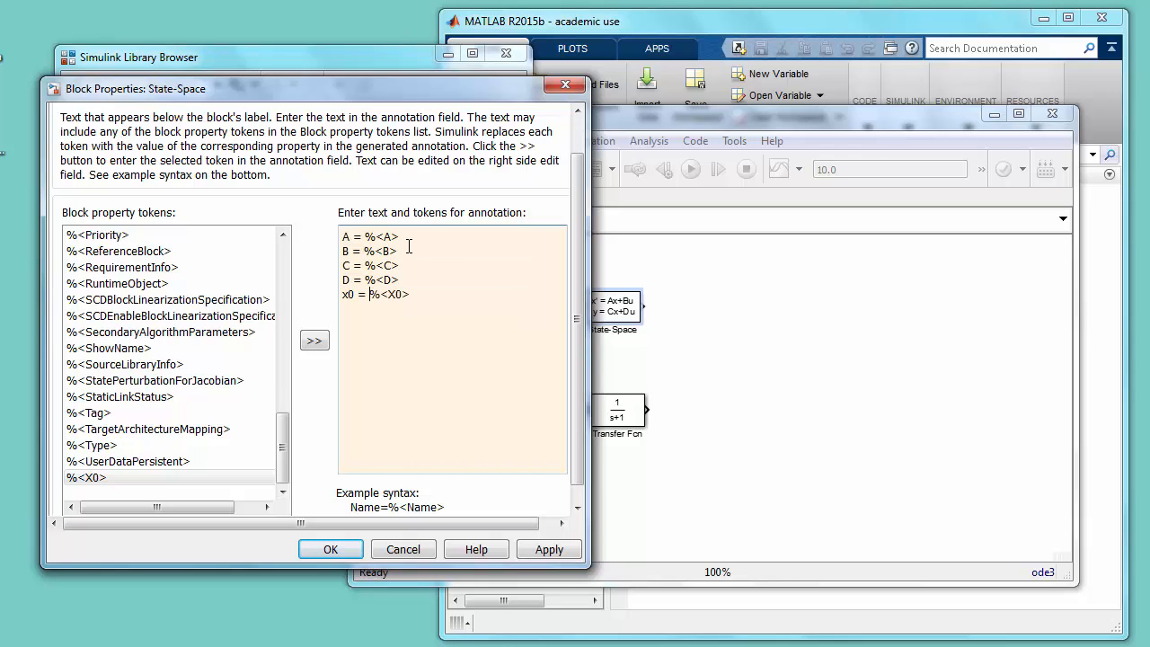
left_click(350, 553)
- Move the Transfer Fcn block below the State-Space annotation and set its numerator coefficients to [10] and denominator coefficients to [1 1 20]
left_click_drag(623, 415, 628, 438)
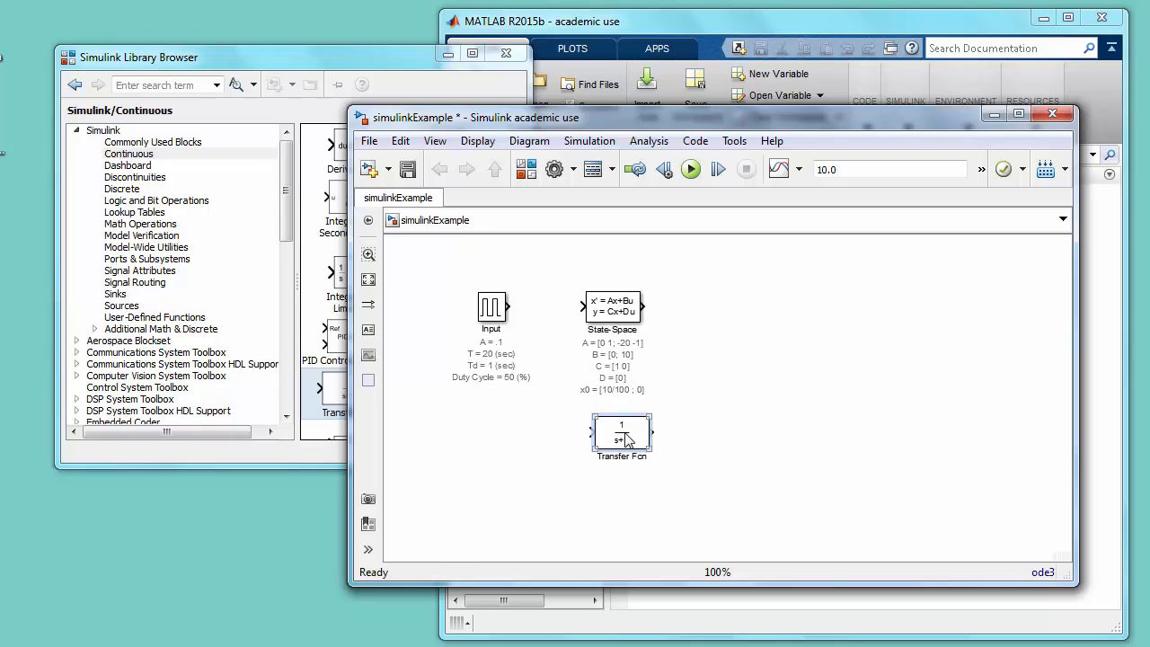
double_click(627, 439)
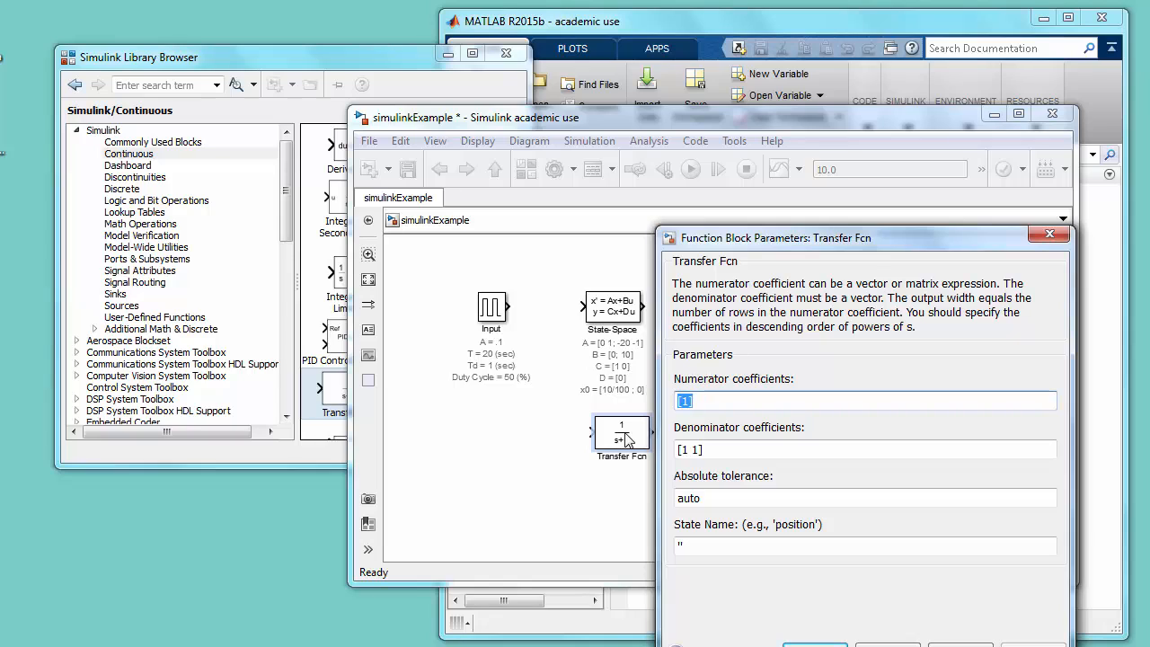
left_click(627, 435)
type("[10]")
key("Tab")
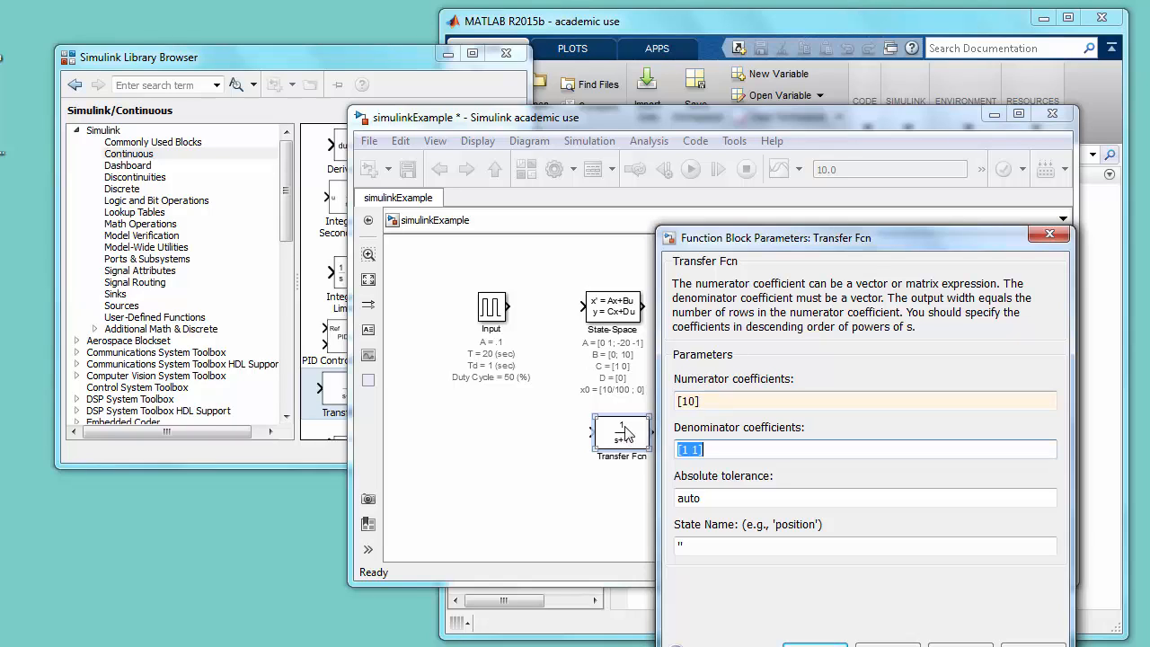
type("[")
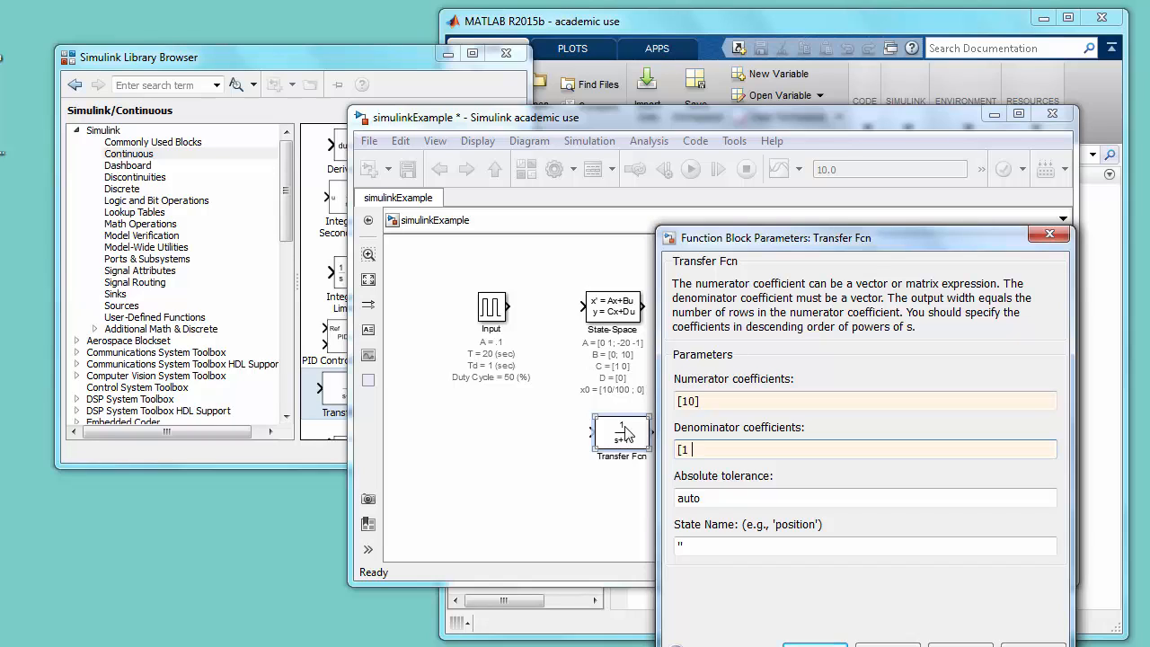
type("1 1 20")
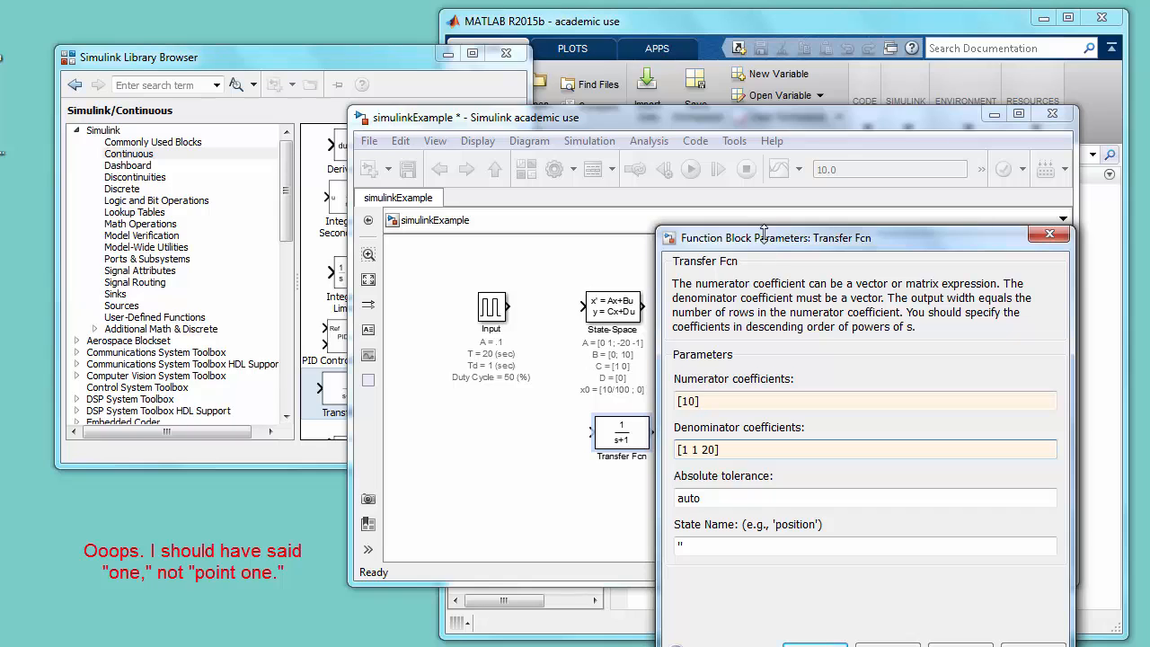
left_click_drag(765, 236, 656, 146)
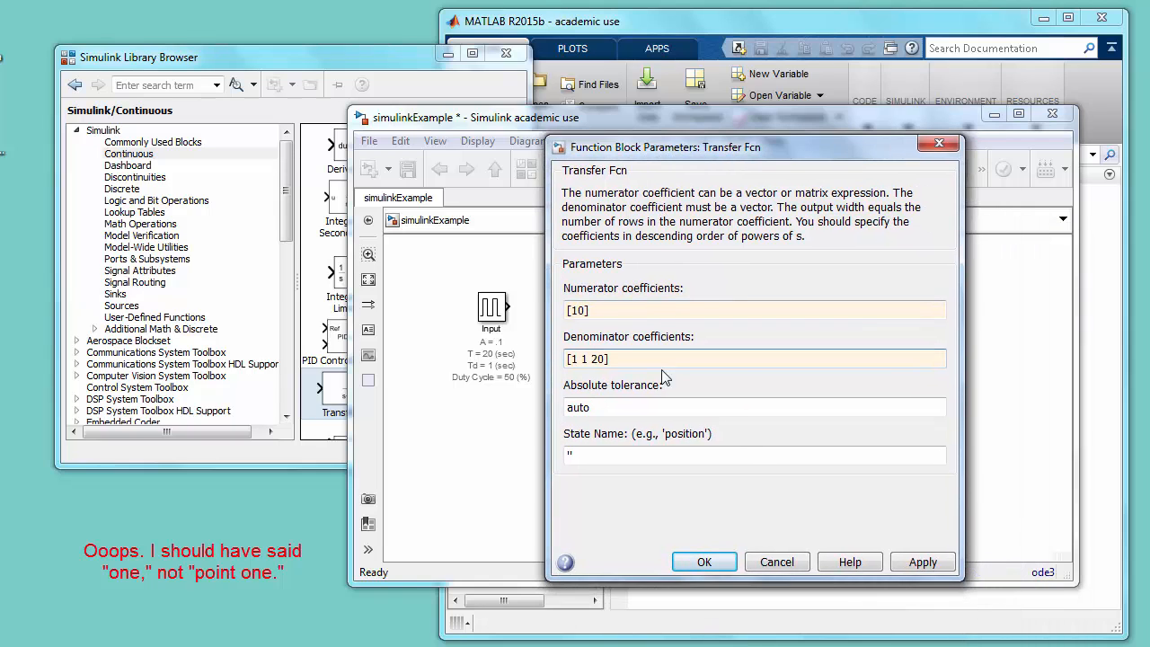
left_click(708, 562)
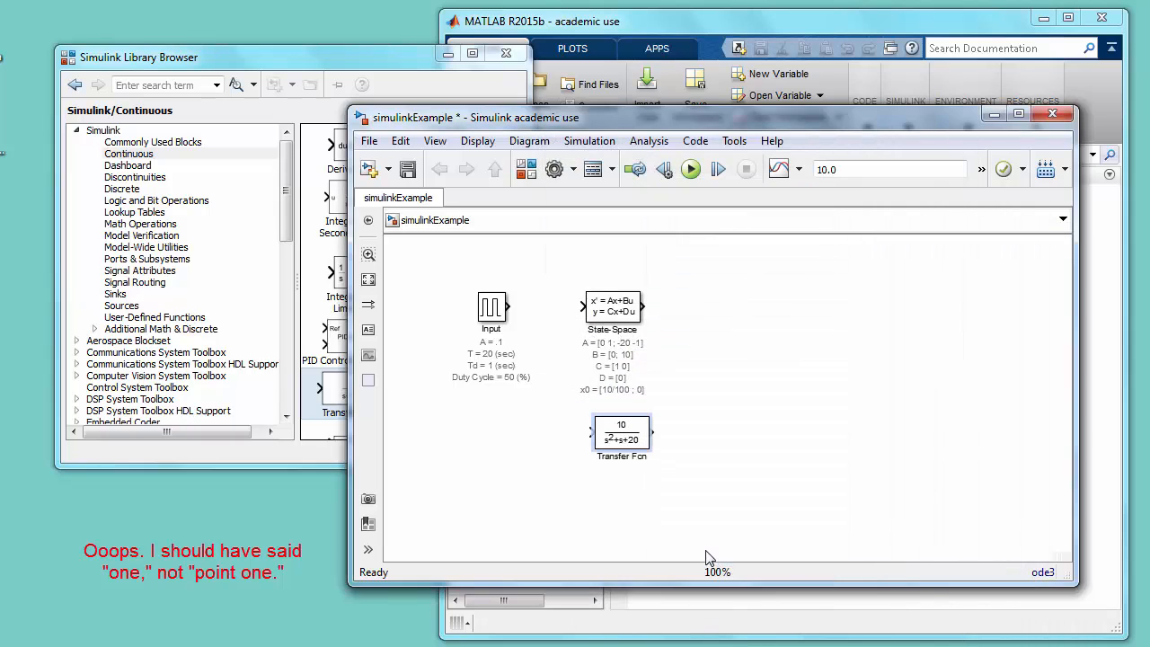
- Align the Transfer Fcn block under the State-Space block and wire the Input block's output to both blocks
left_click_drag(635, 438, 626, 437)
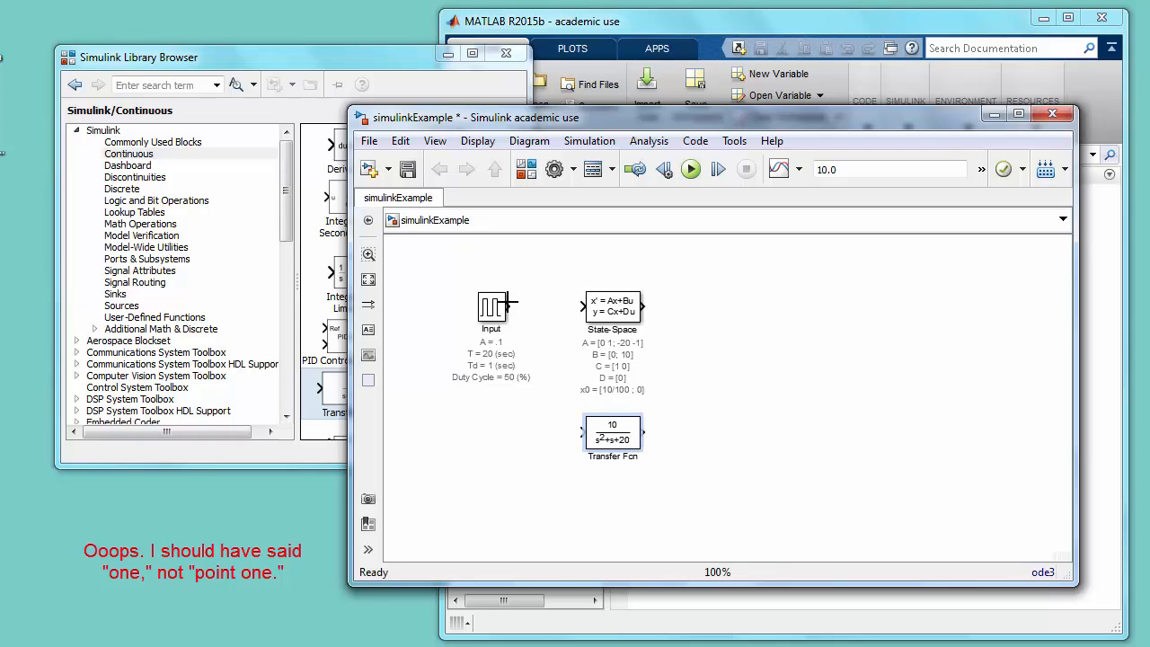
mouse_move(510, 303)
left_mouse_down()
mouse_move(584, 308)
mouse_move(560, 334)
mouse_move(579, 433)
left_mouse_up()
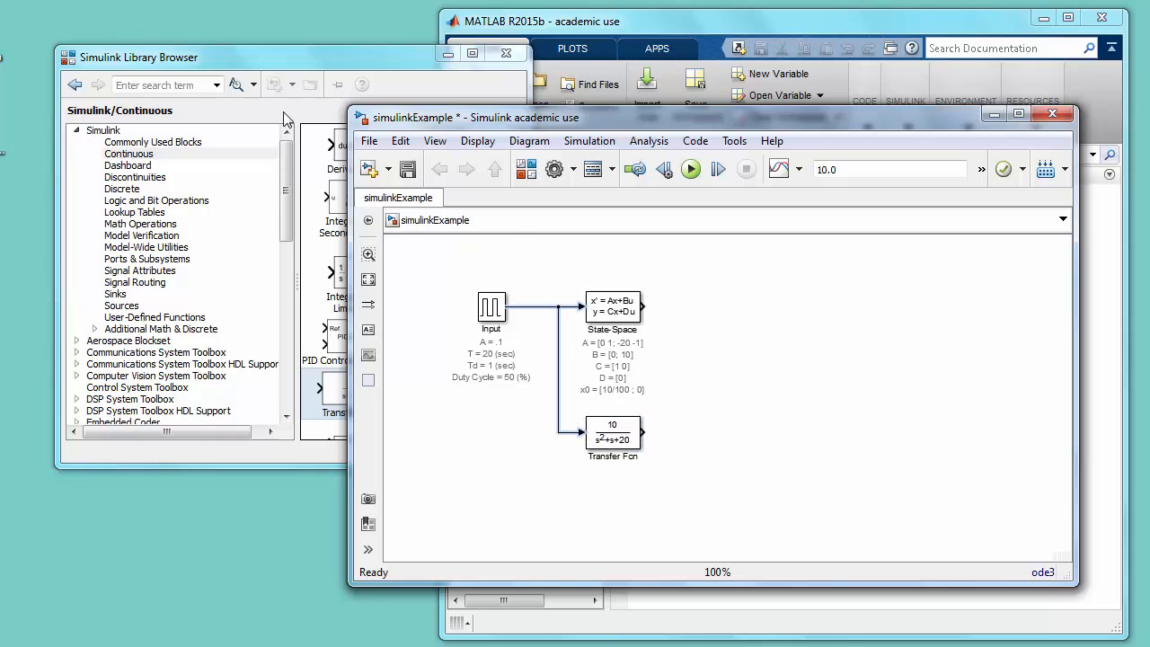
- Add a Mux block from the Signal Routing library beyond the State-Space block and stretch it to span past both system blocks
left_click(194, 60)
left_click(135, 282)
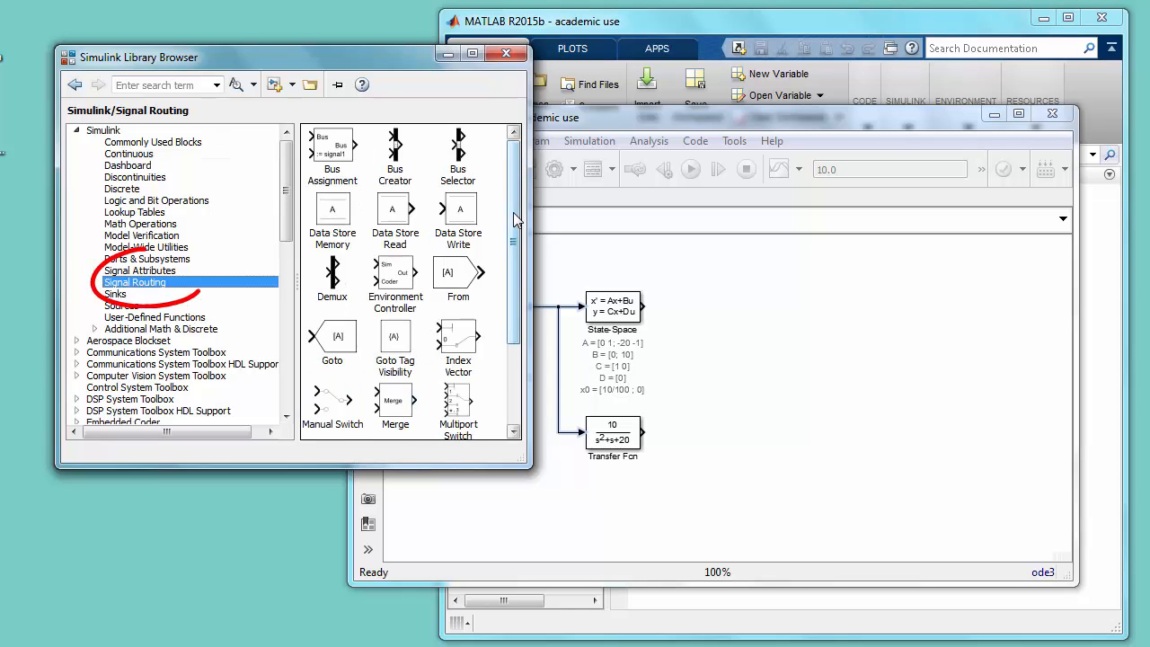
scroll(339, 359, "down", 3)
left_click_drag(340, 357, 772, 286)
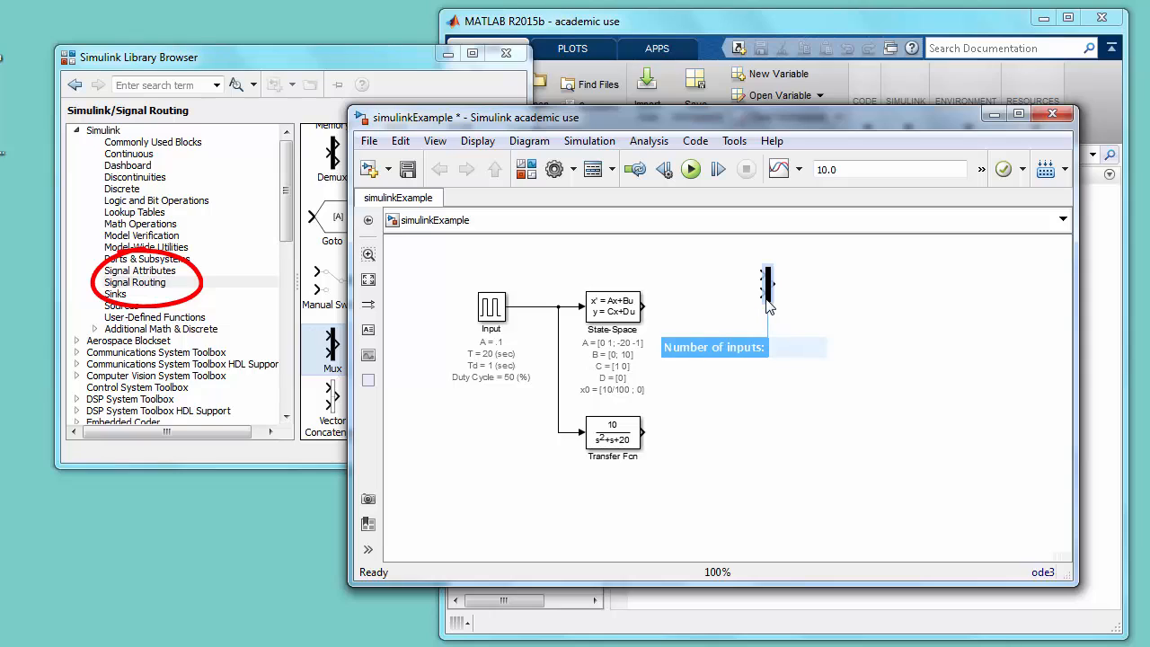
left_click_drag(770, 303, 768, 515)
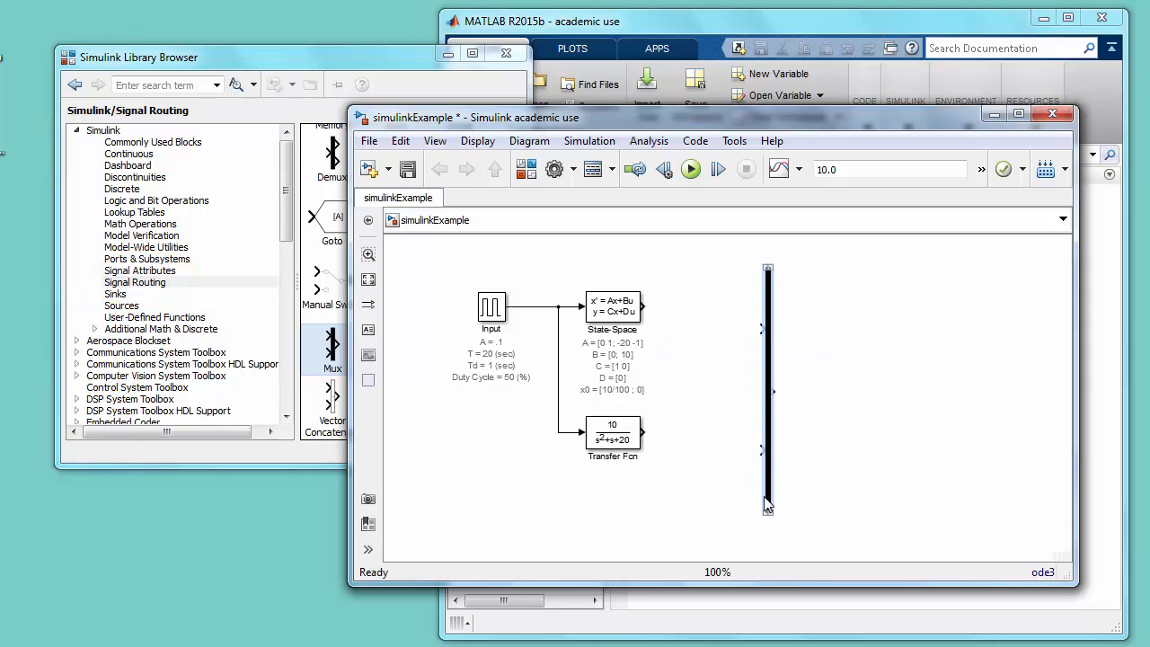
- Set the Mux block's number of inputs to 3 and accept the parameters
left_click(768, 430)
double_click(768, 430)
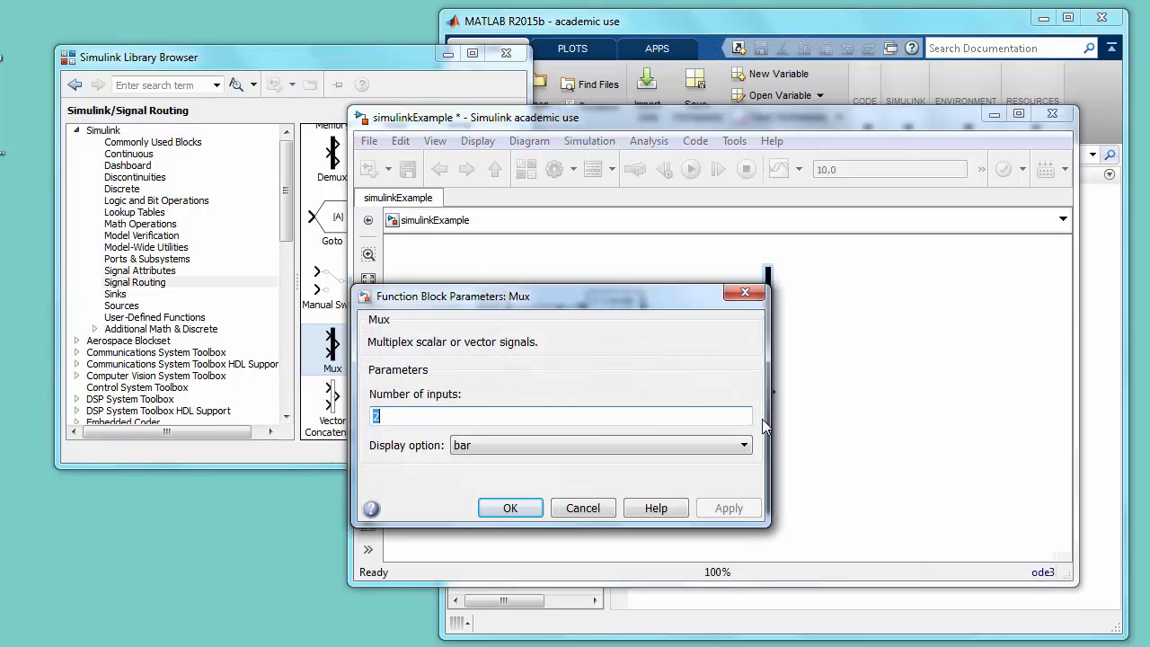
type("3")
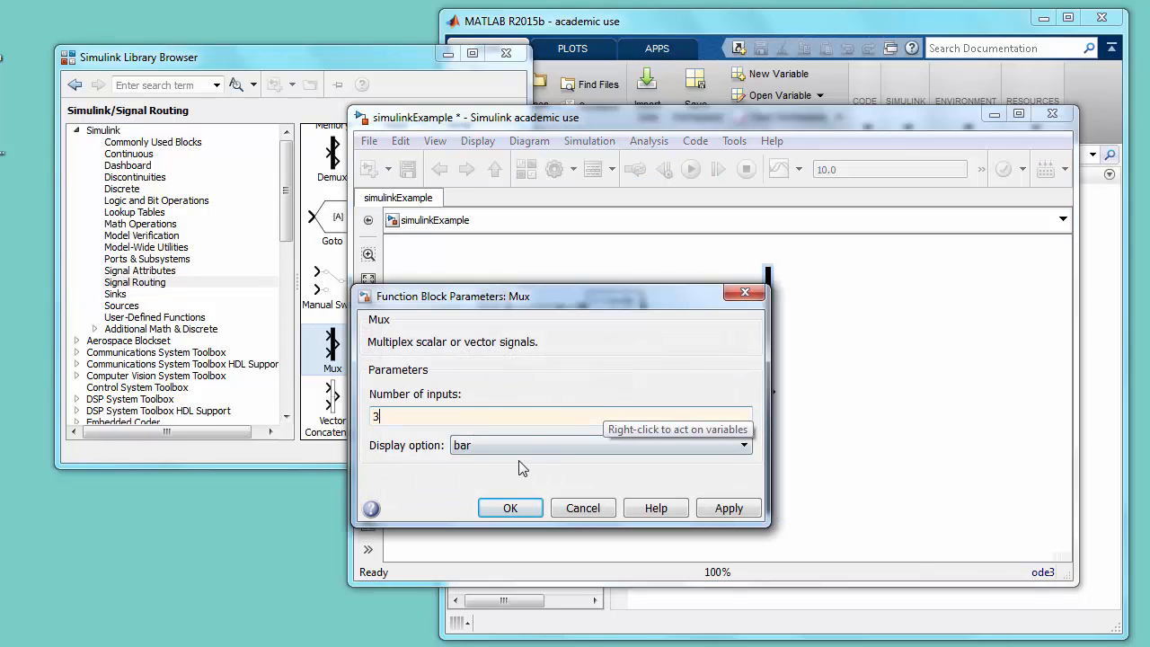
left_click(509, 508)
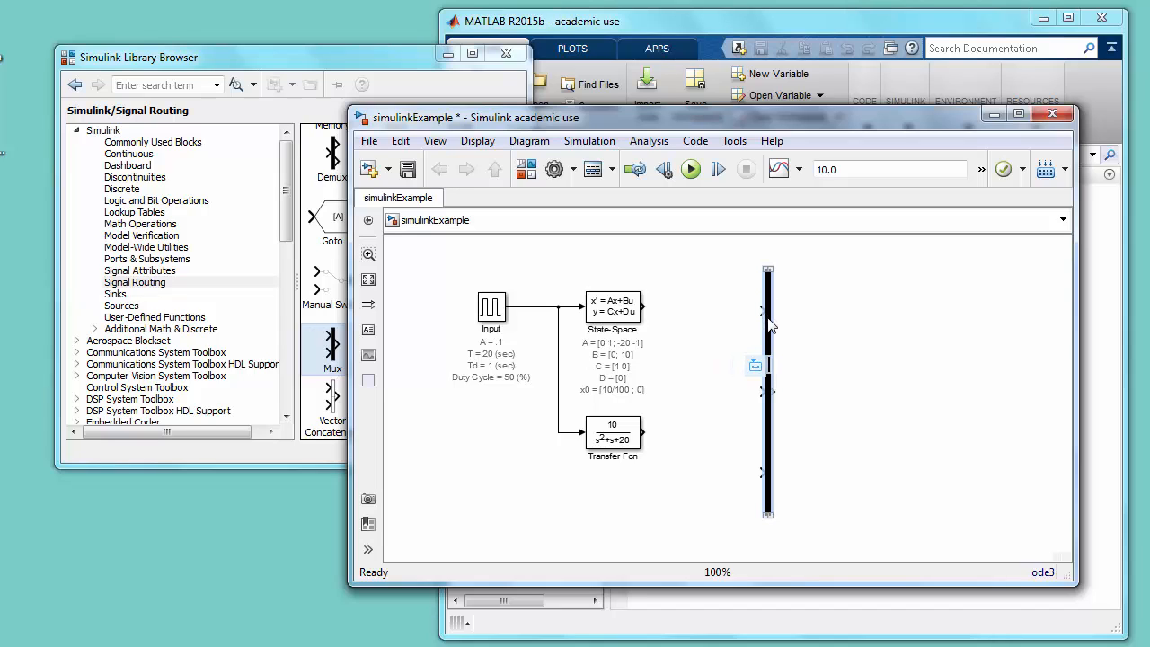
- Move the Mux up and wire the Input signal, State-Space output and Transfer Fcn output to its first, second and third ports
left_click_drag(766, 318, 763, 284)
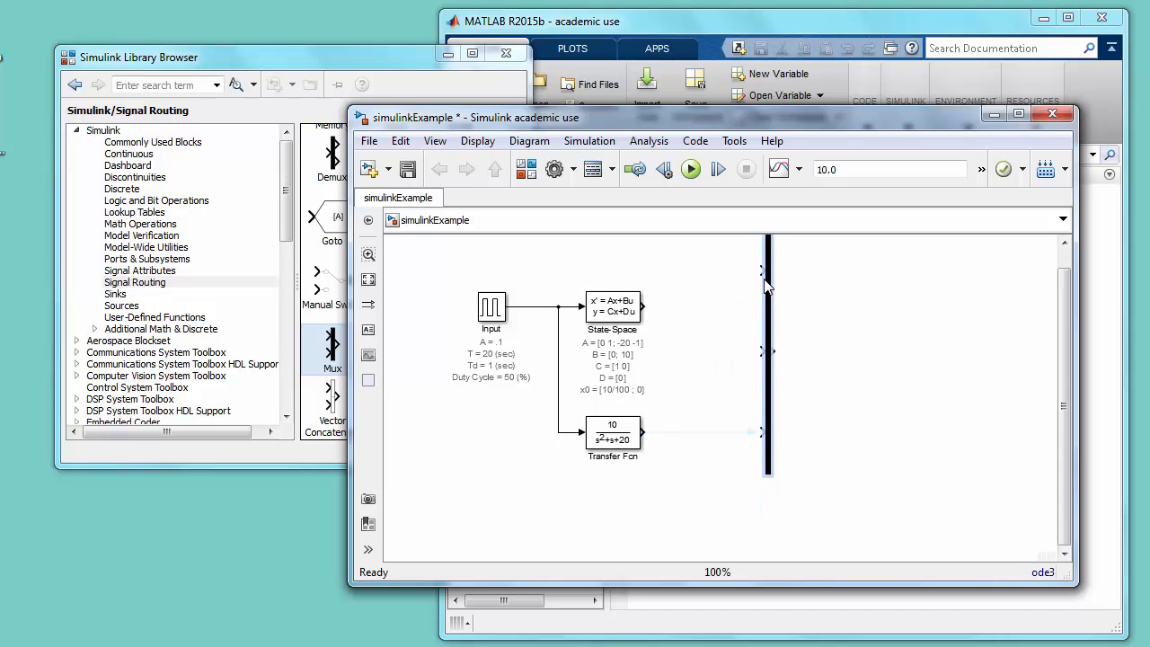
key("space")
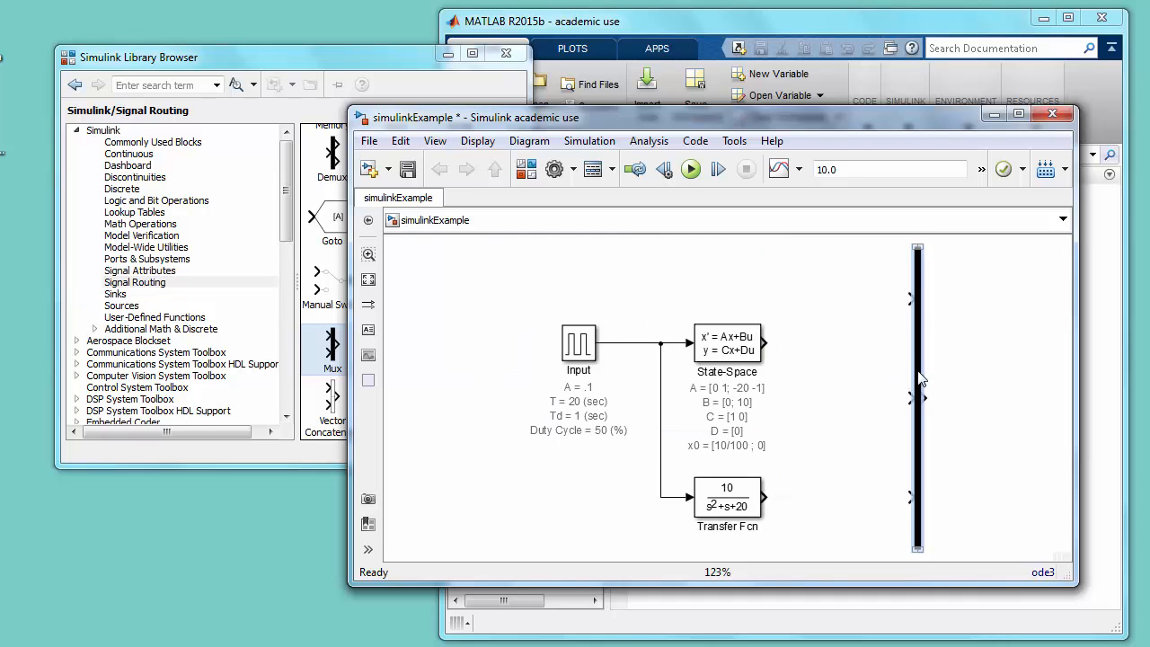
left_click_drag(921, 349, 920, 328)
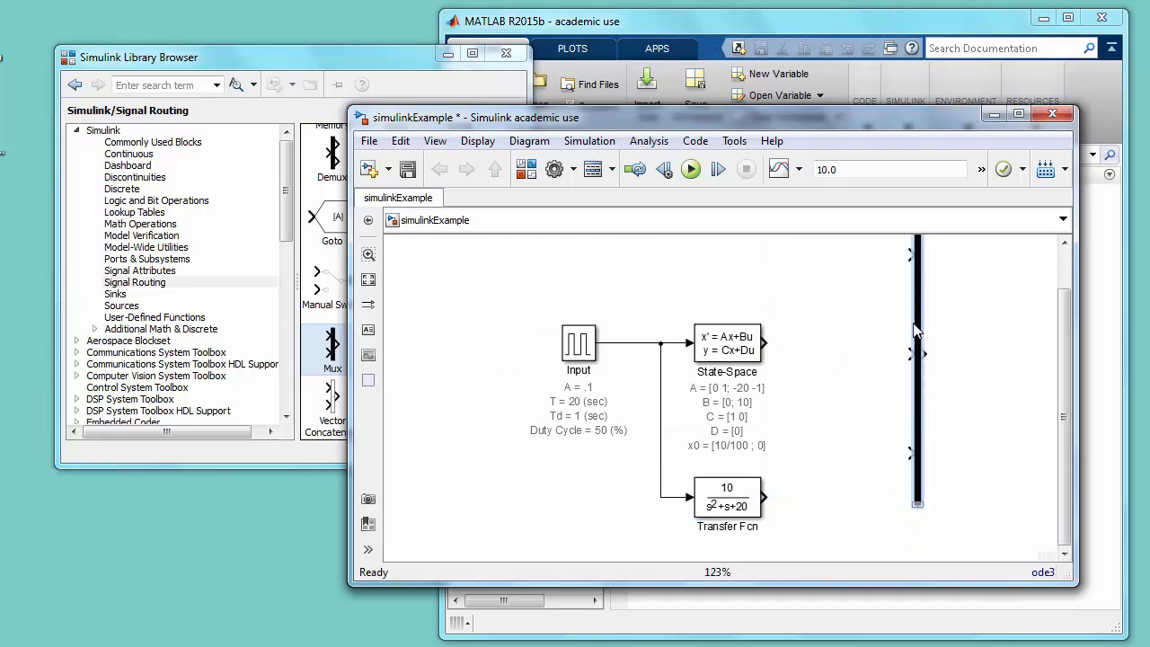
left_click_drag(764, 342, 901, 353)
left_click_drag(765, 496, 910, 454)
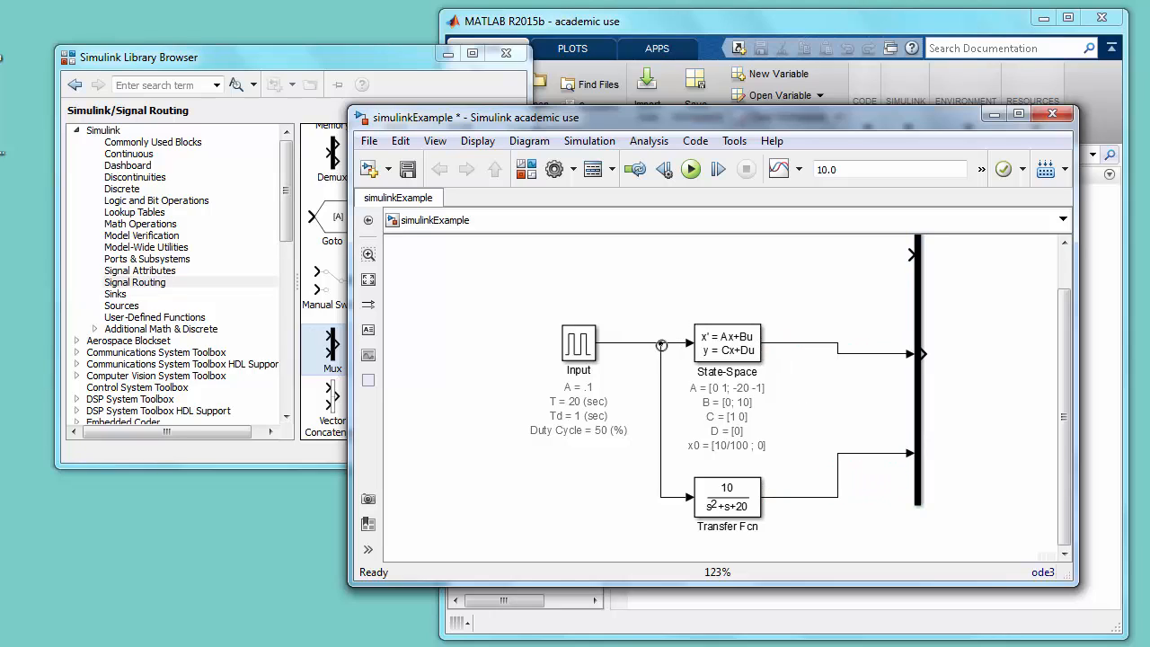
left_click_drag(661, 348, 911, 255)
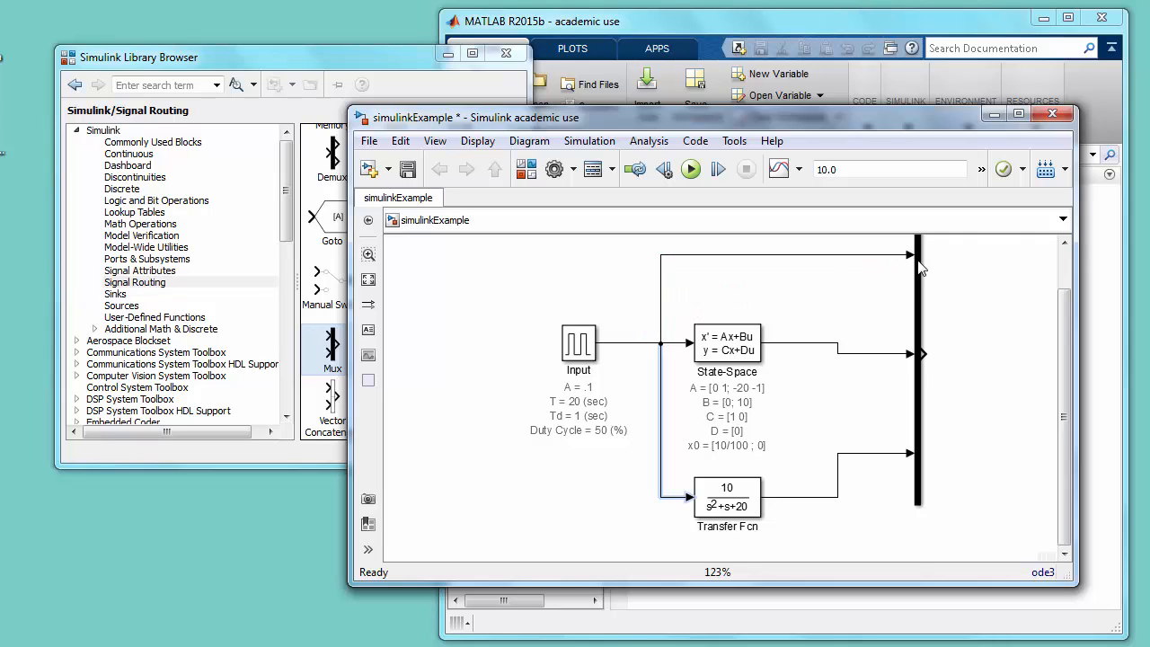
- Resize the Mux and reposition the State-Space, Transfer Fcn and Input blocks so their connecting signal lines run straight
left_click(754, 341)
left_click(730, 354)
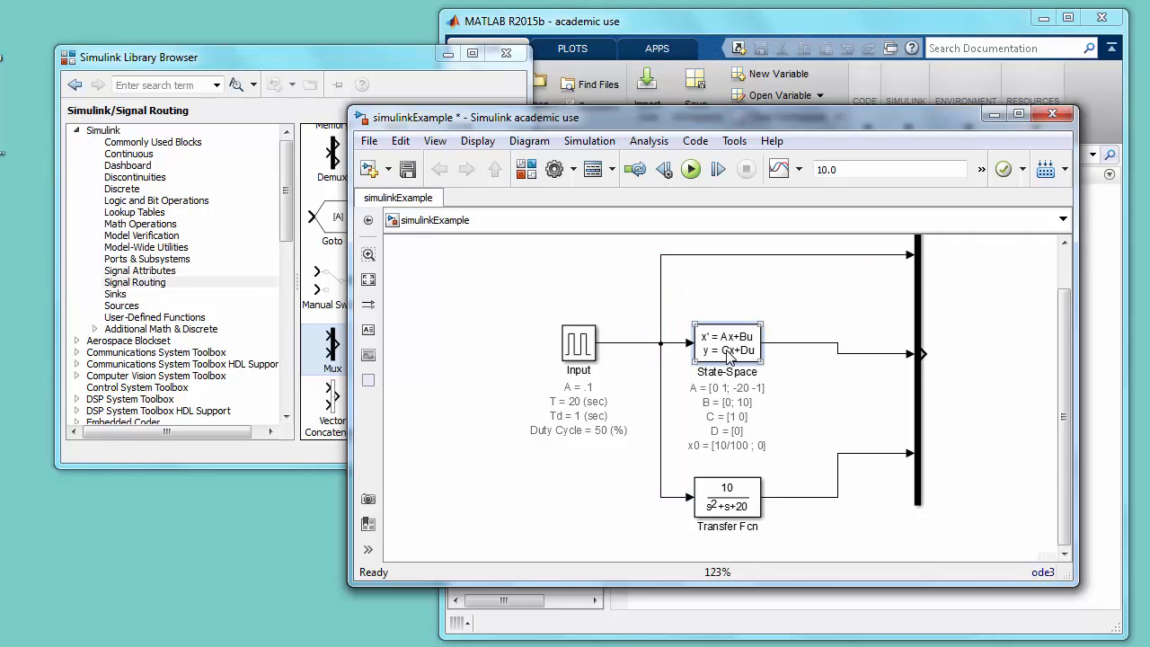
left_click_drag(729, 354, 730, 360)
left_click(919, 430)
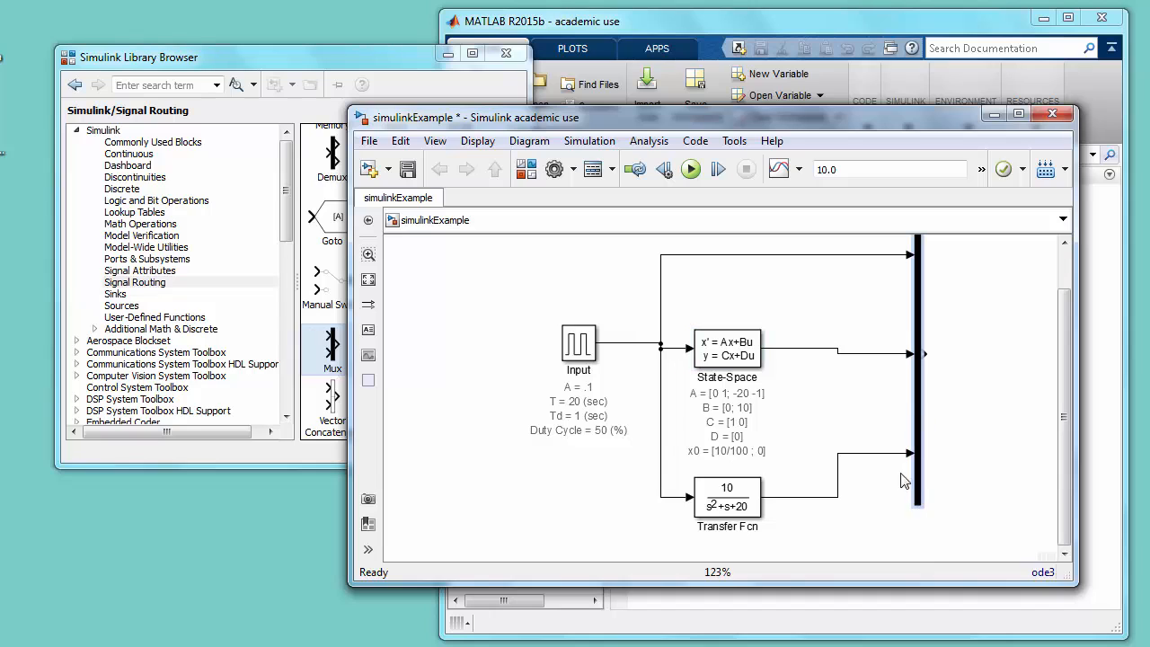
mouse_move(916, 506)
left_mouse_down()
mouse_move(917, 544)
mouse_move(911, 500)
mouse_move(904, 511)
left_mouse_up()
left_click_drag(727, 407, 738, 462)
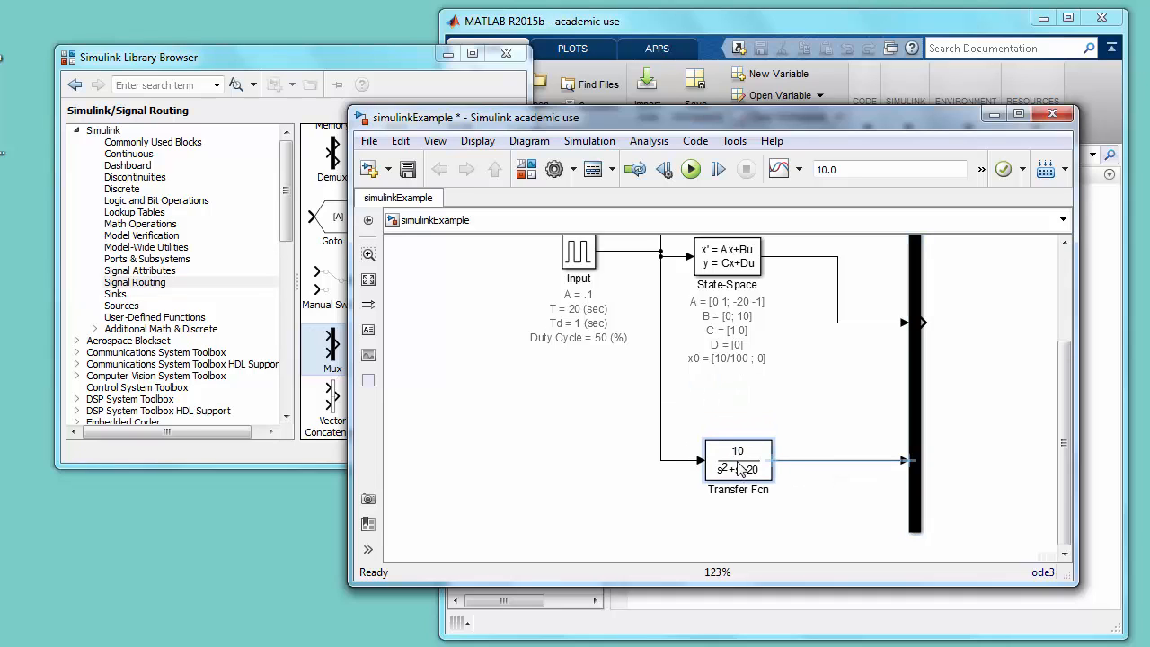
left_click_drag(725, 261, 739, 321)
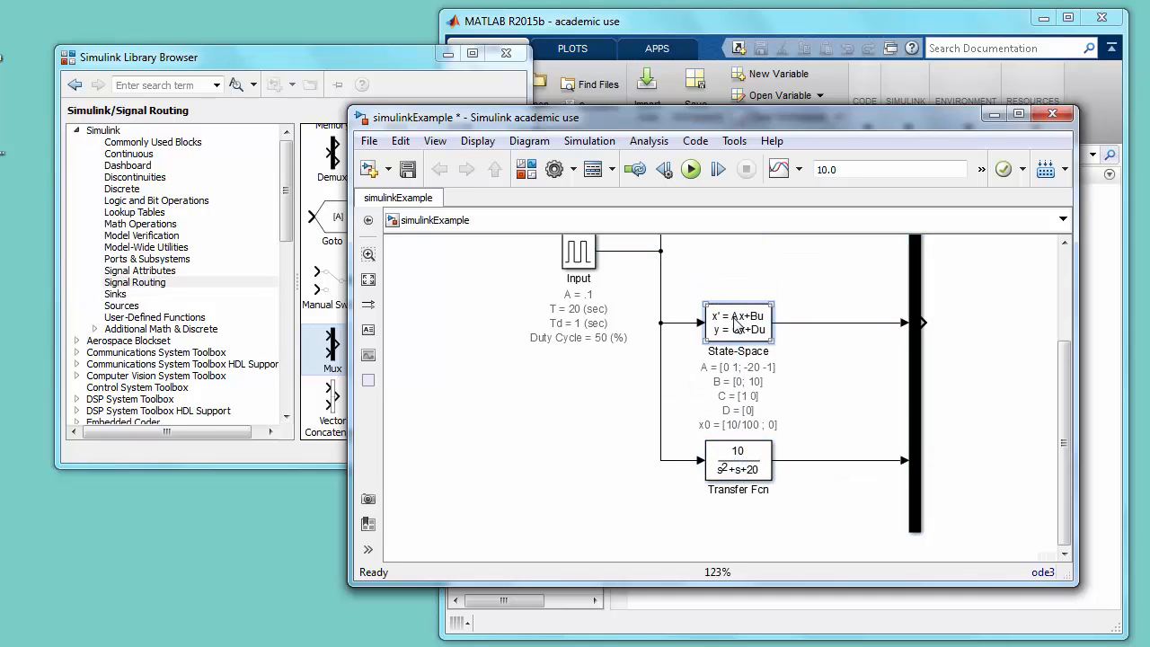
key("space")
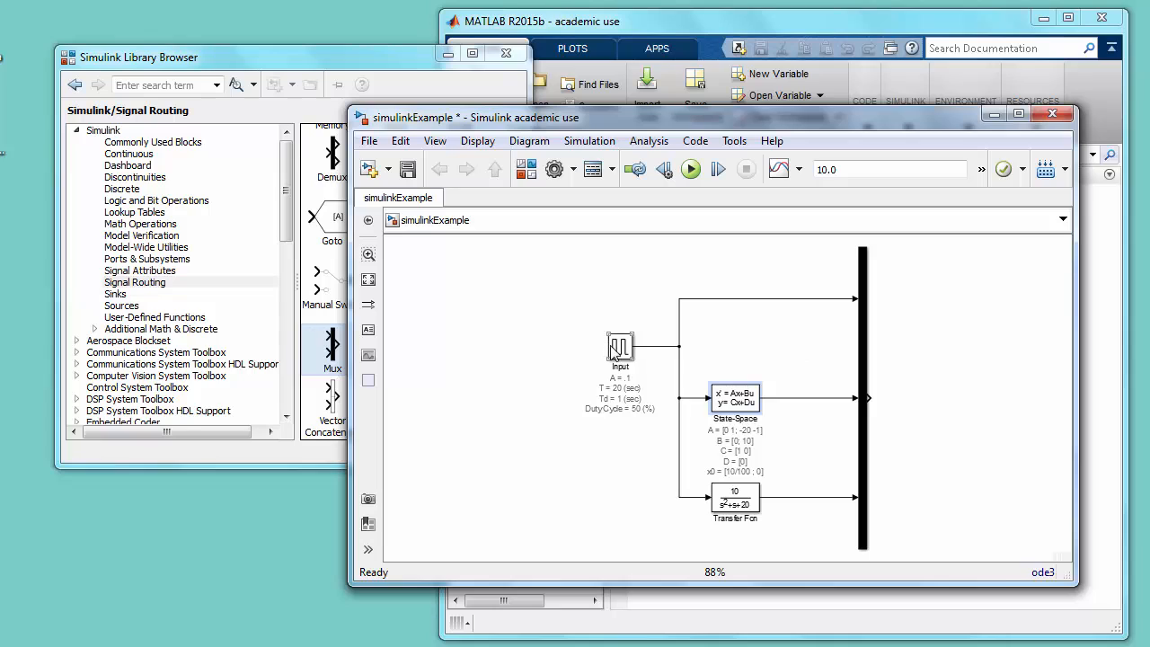
left_click_drag(622, 353, 625, 404)
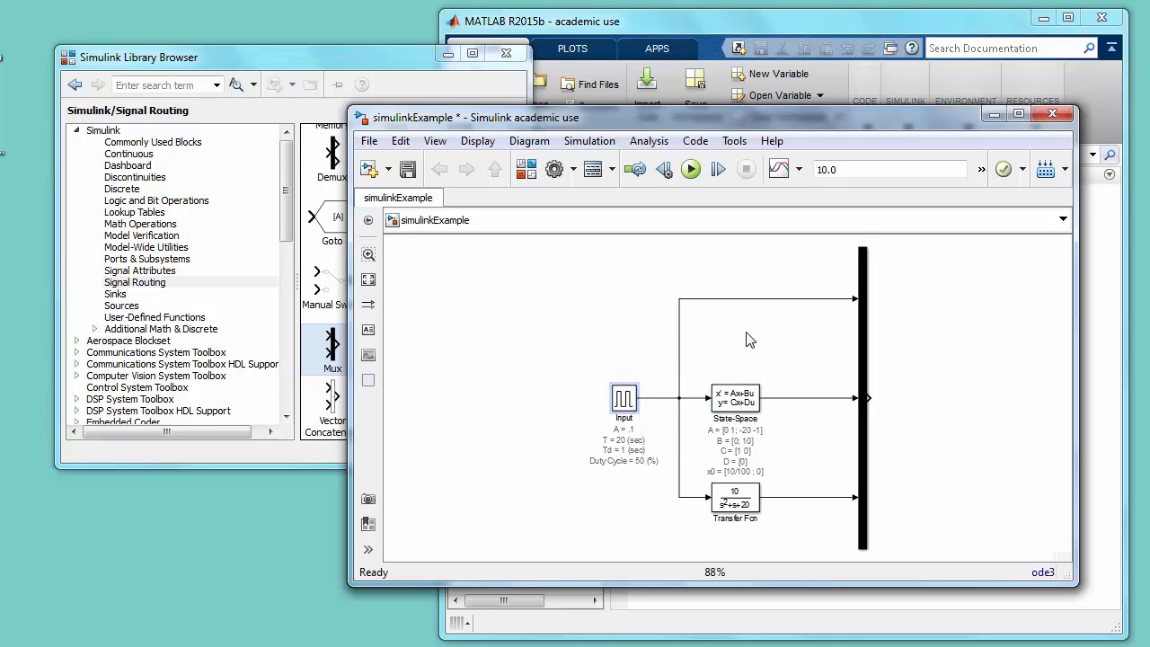
- Add a Scope block from the Sinks library named "Inputs and Outputs" and connect the Mux output to it
left_click(226, 61)
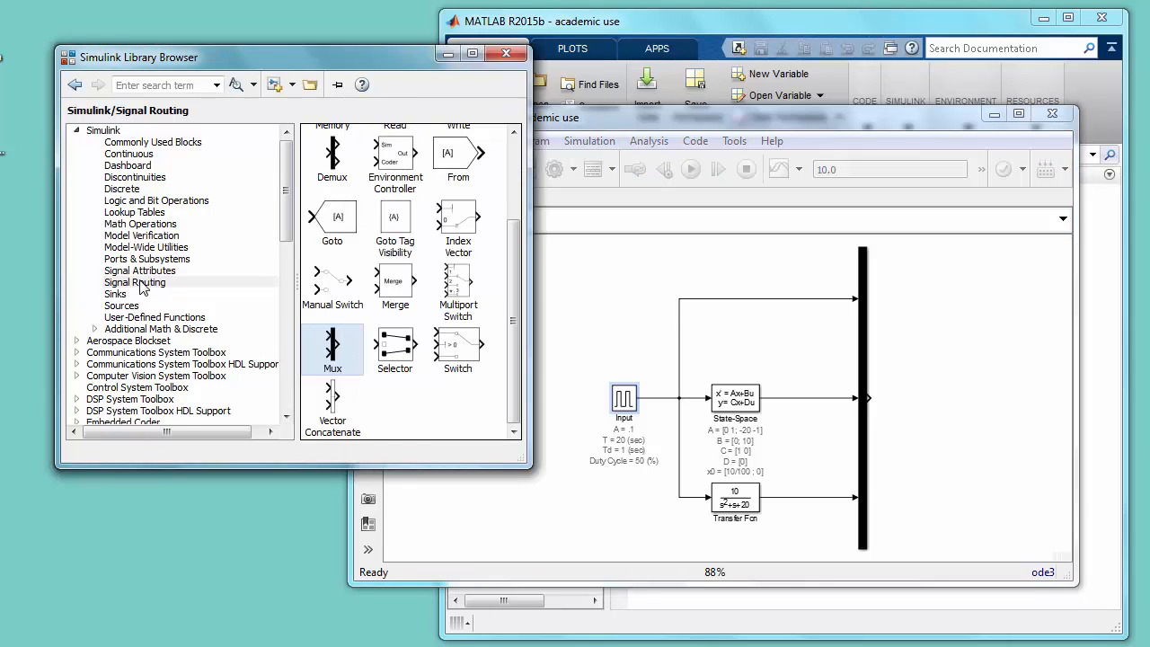
left_click(135, 295)
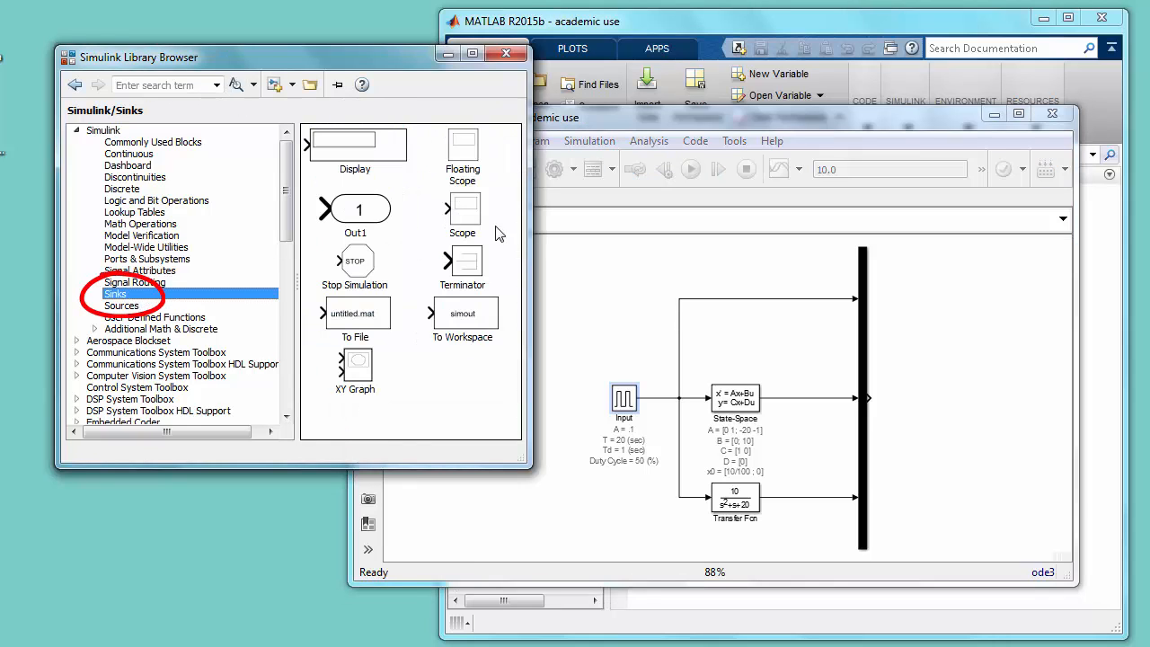
left_click_drag(466, 213, 966, 405)
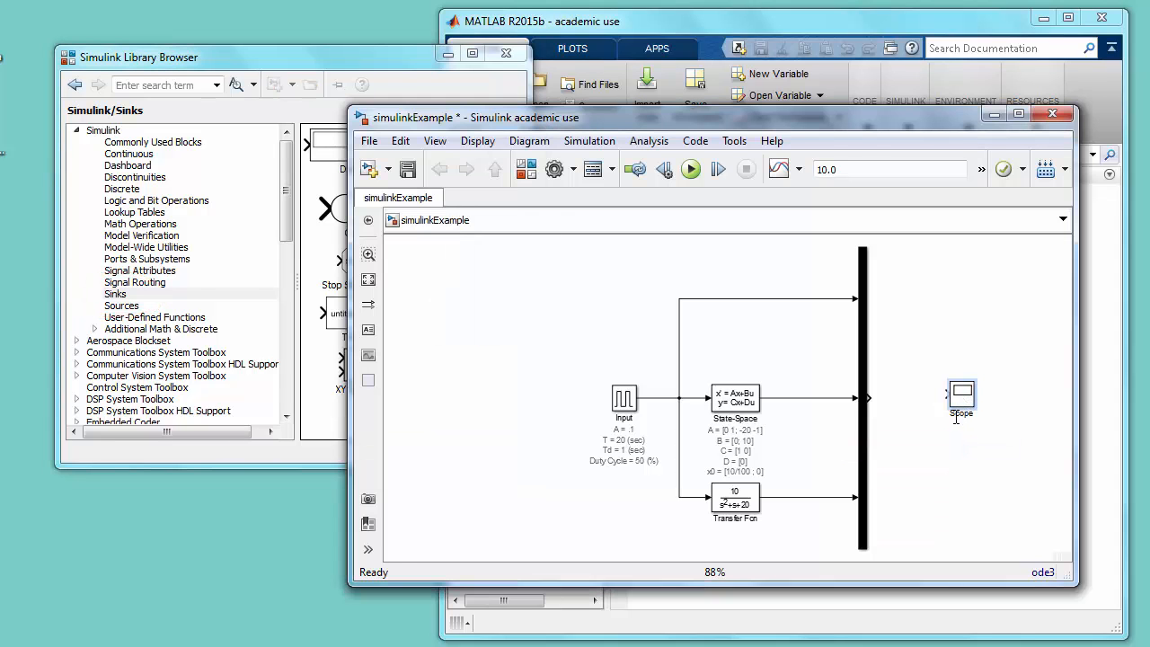
double_click(958, 414)
type("Inputs and Outputs")
left_click(966, 316)
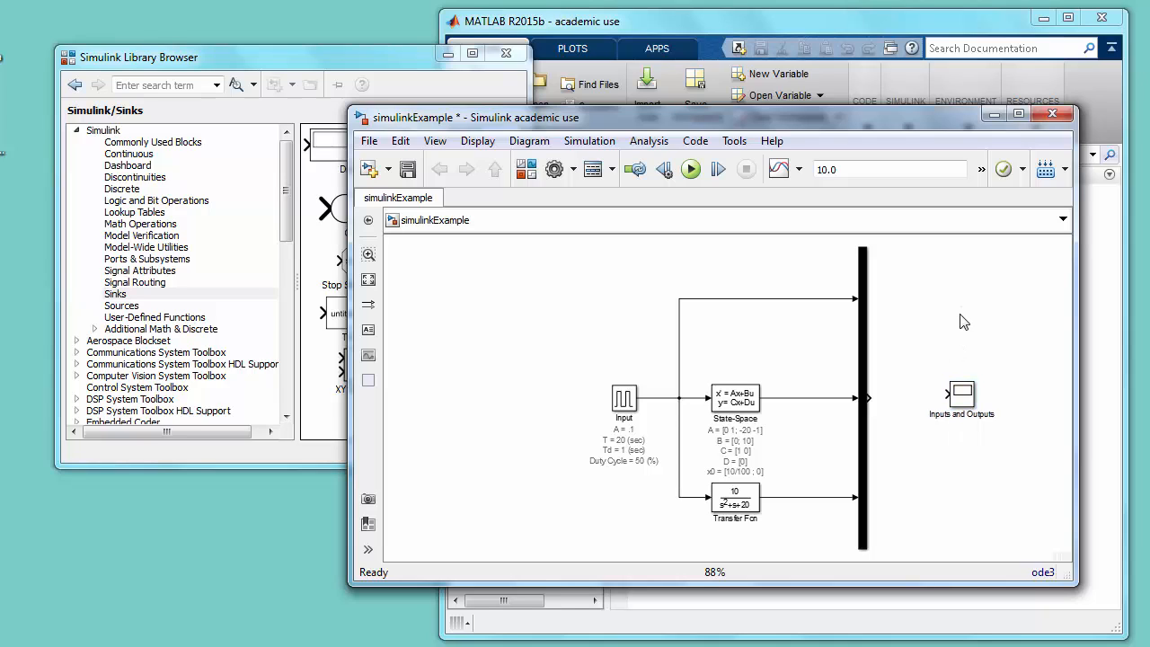
left_click_drag(868, 398, 962, 406)
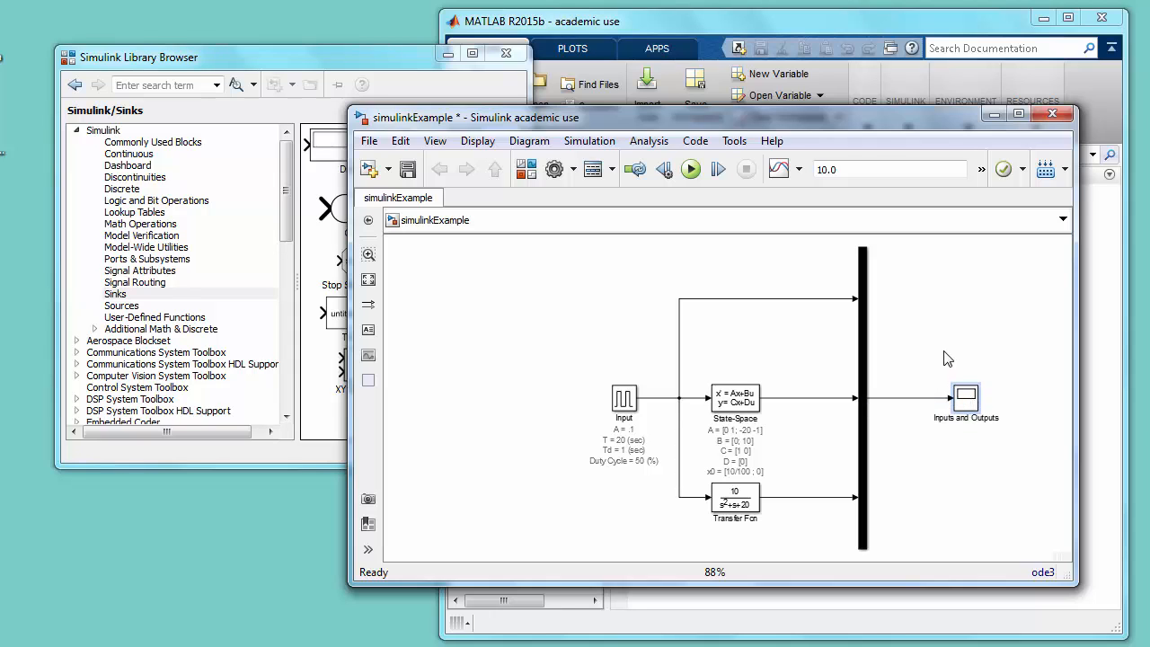
- Label the Mux's first input signal "Input (N)" and the State-Space output signal "state space x (m)"
left_click_drag(875, 118, 742, 85)
double_click(622, 267)
type("Input (N")
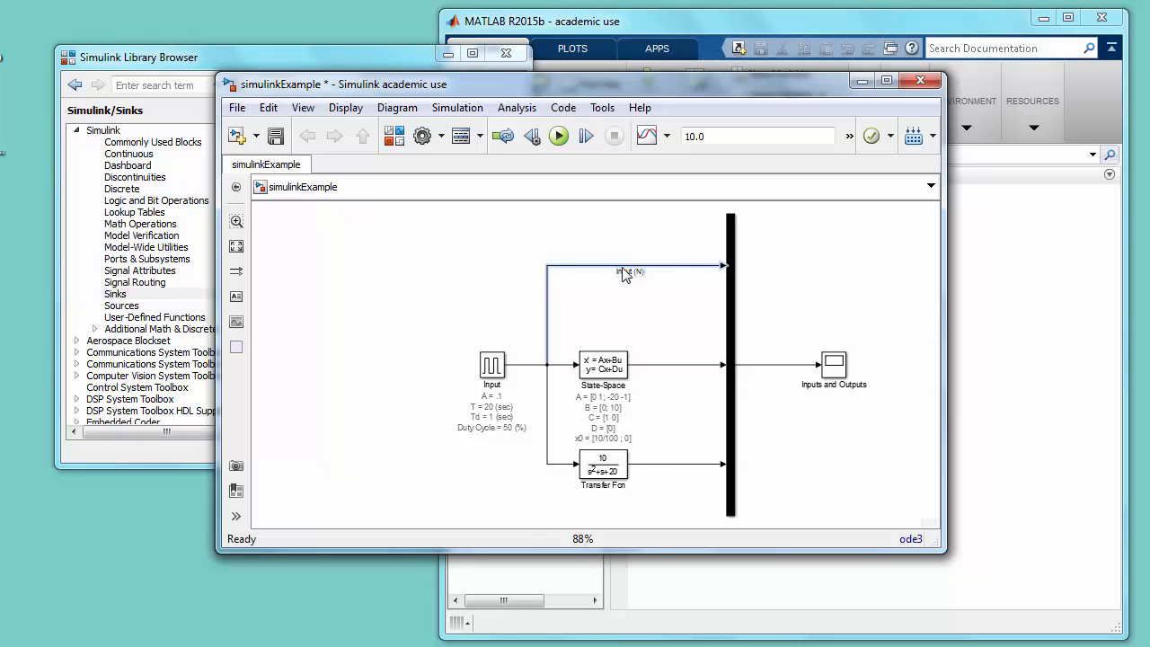
left_click(668, 365)
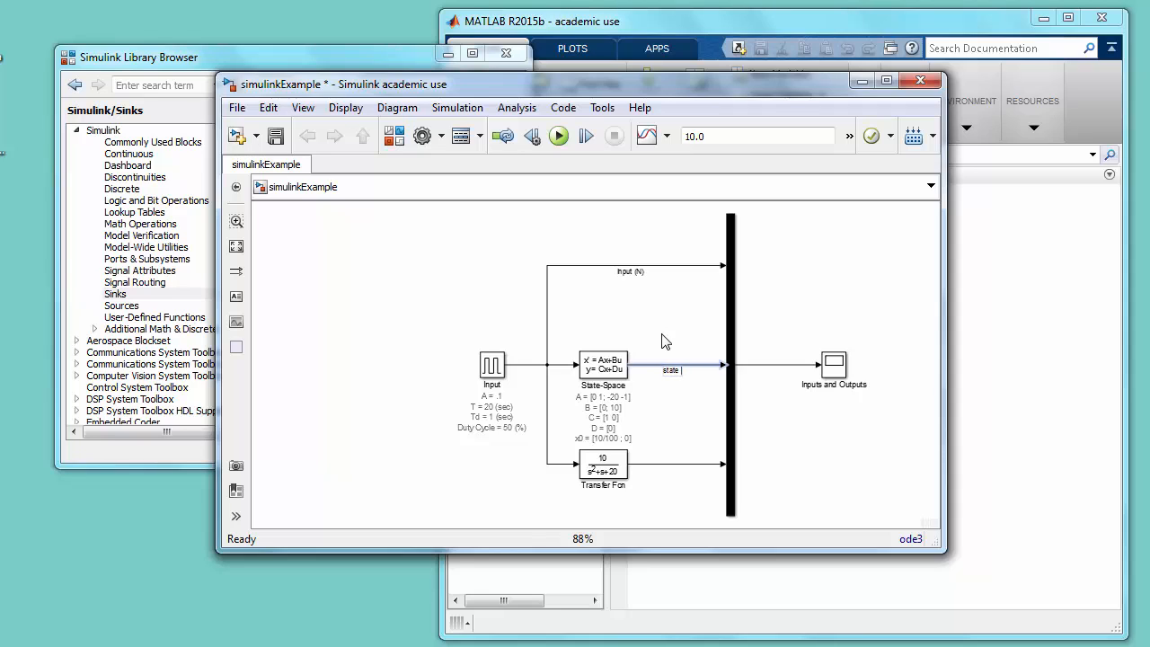
type("state space x (m)")
- Label the Transfer Fcn output signal "xfr fn x (m)" and save the model
double_click(672, 463)
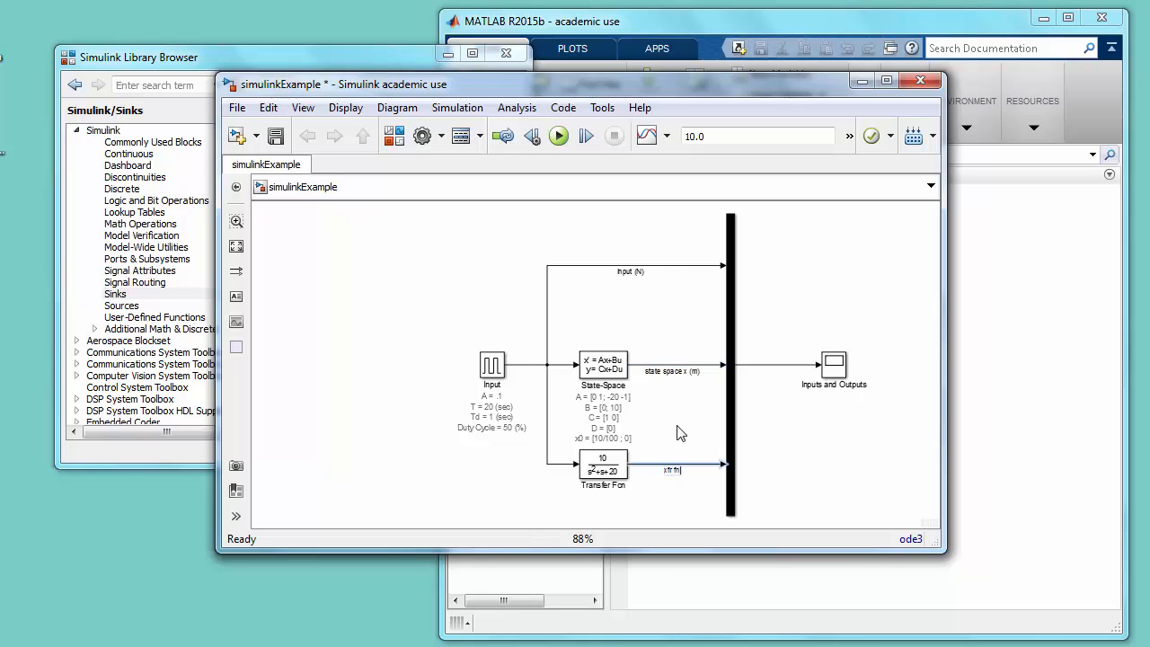
type("xfr fn x (m)")
left_click(276, 136)
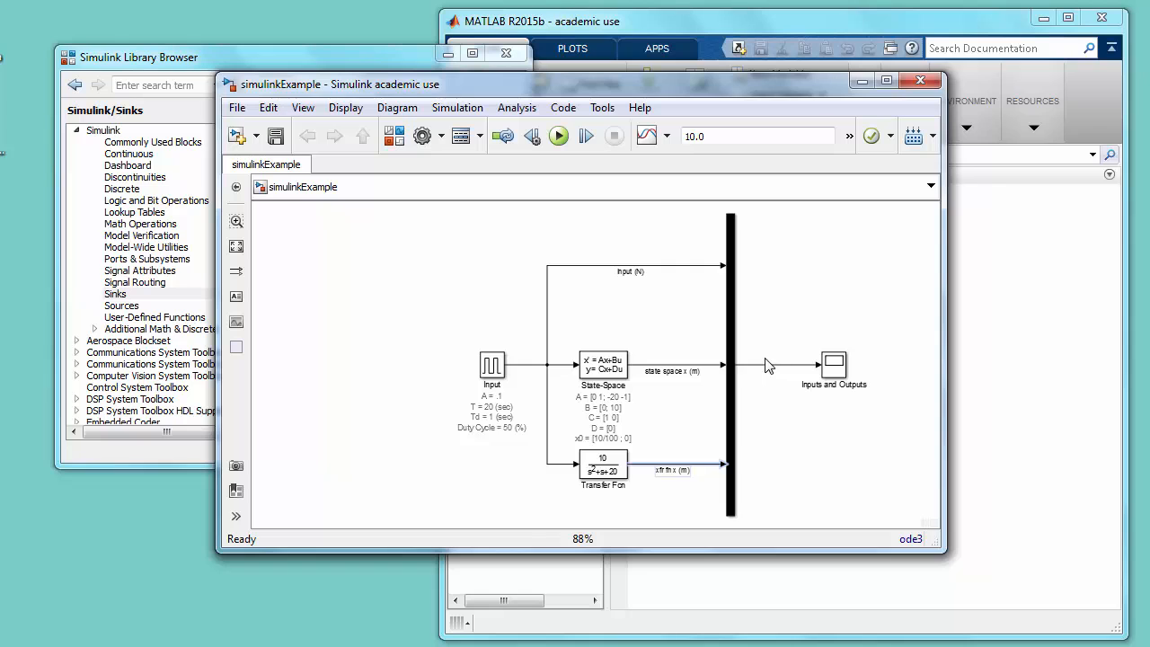
- Set the model's signal logging variable name to crazyData in the data import/export configuration
left_click(424, 137)
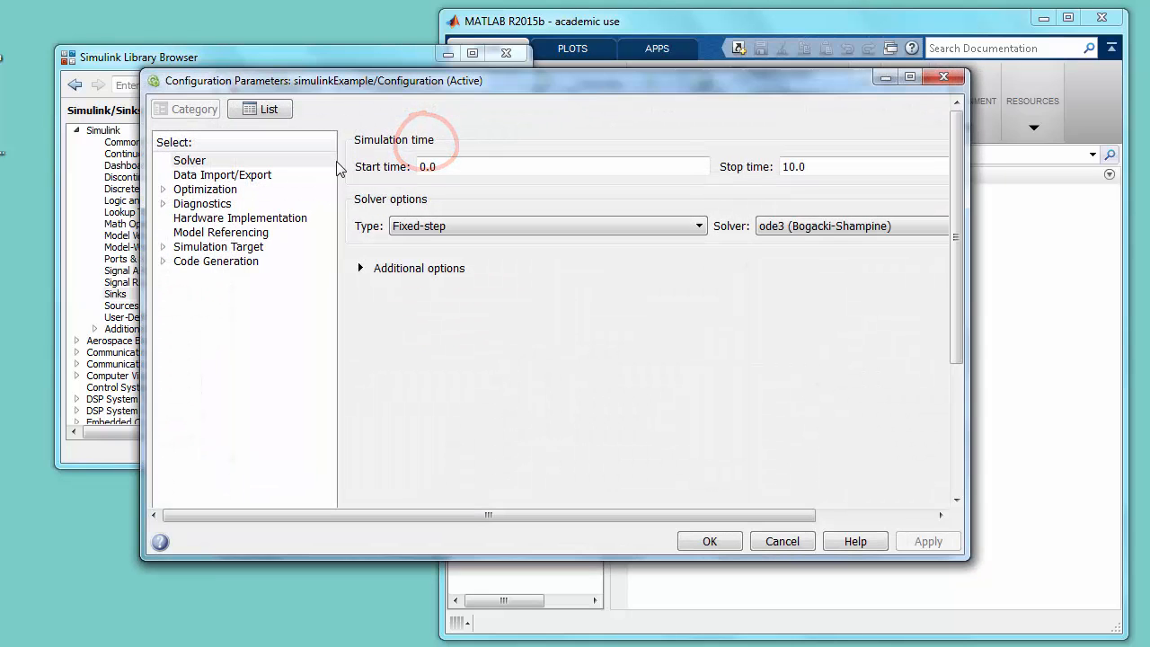
left_click(220, 176)
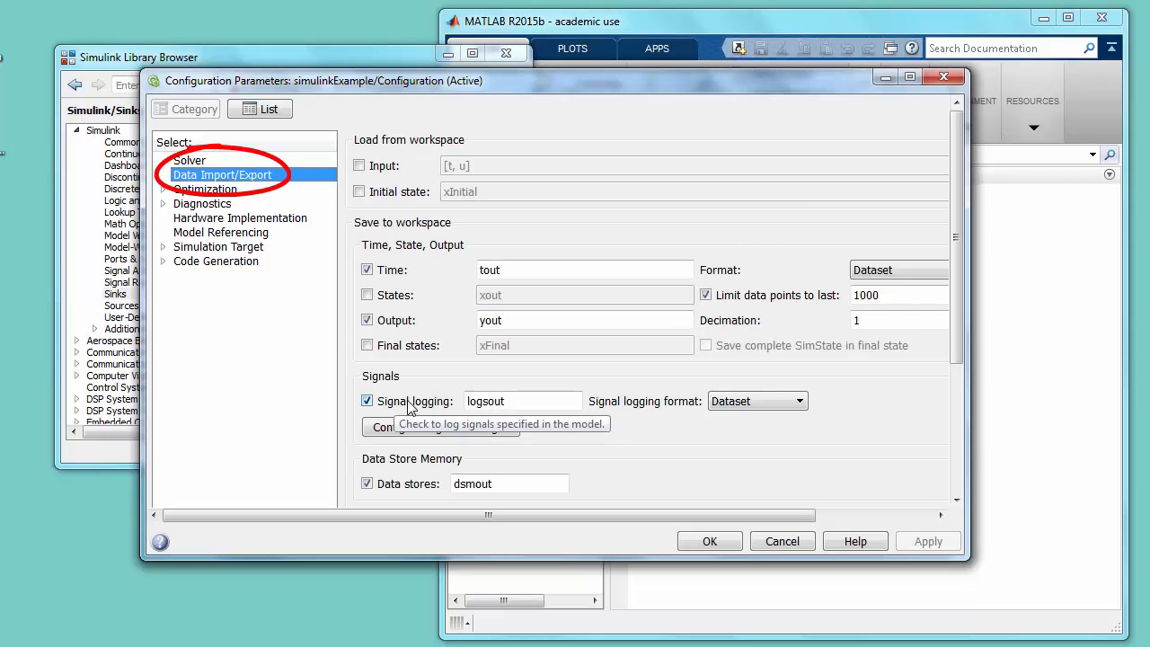
double_click(524, 396)
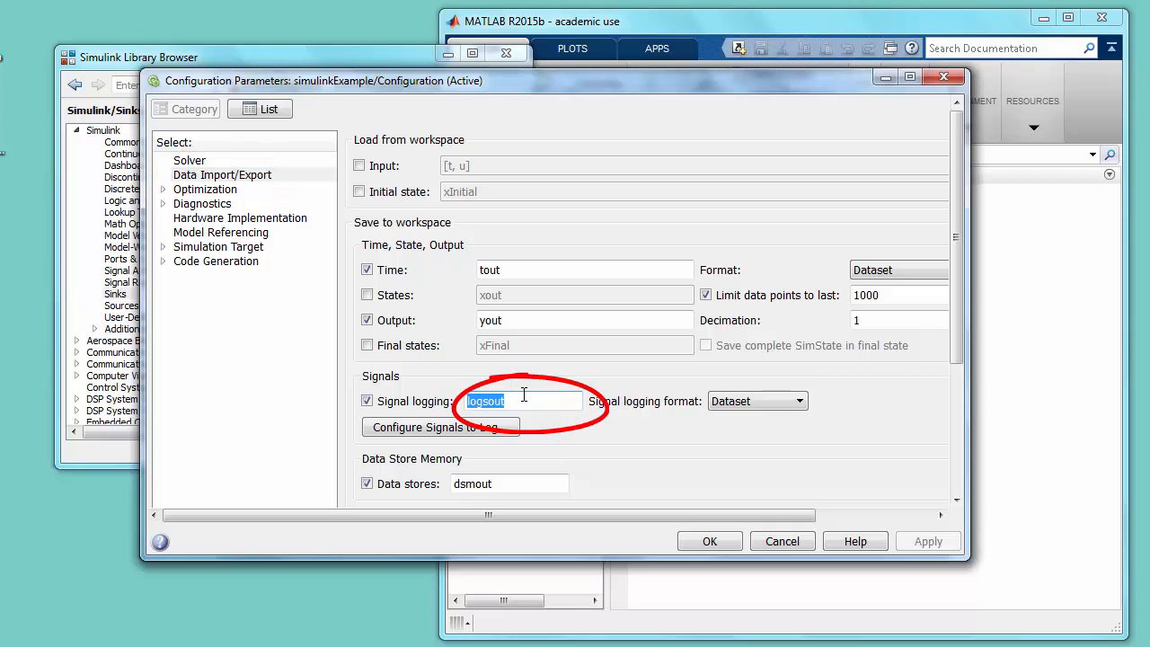
type("cr")
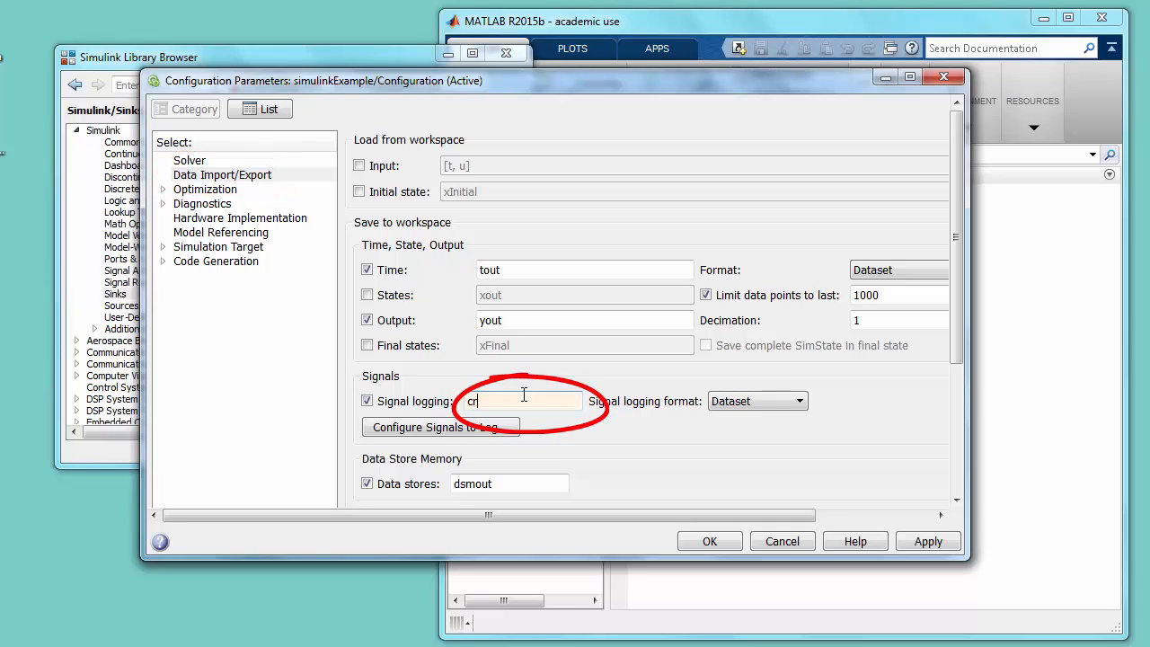
type("azyData")
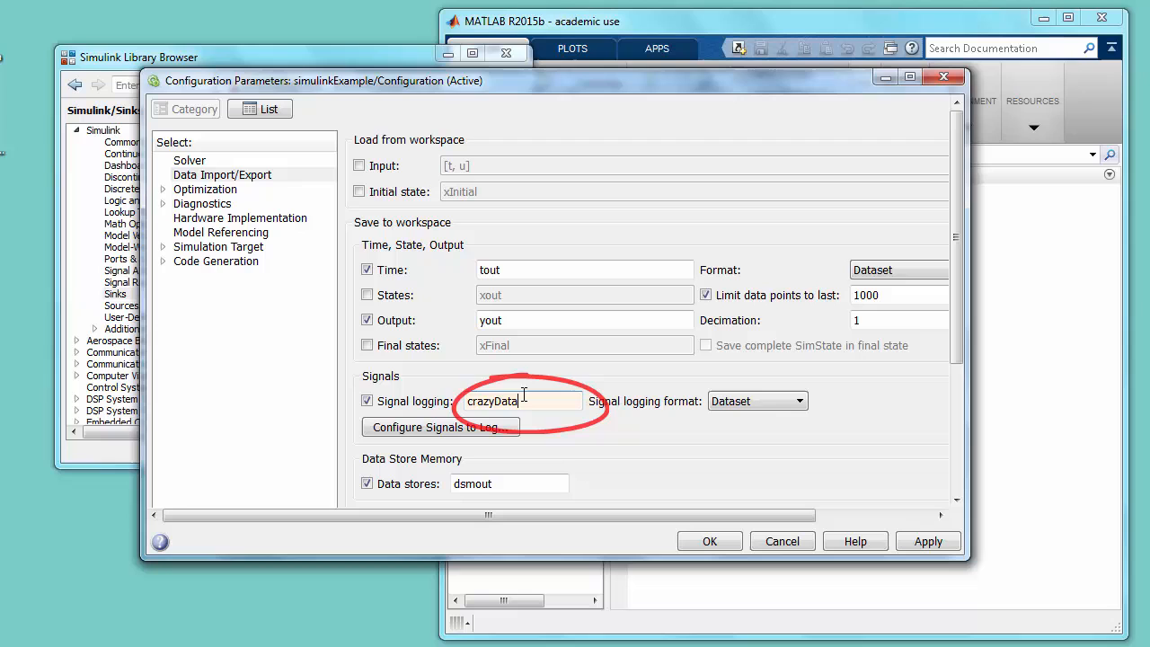
left_click(709, 541)
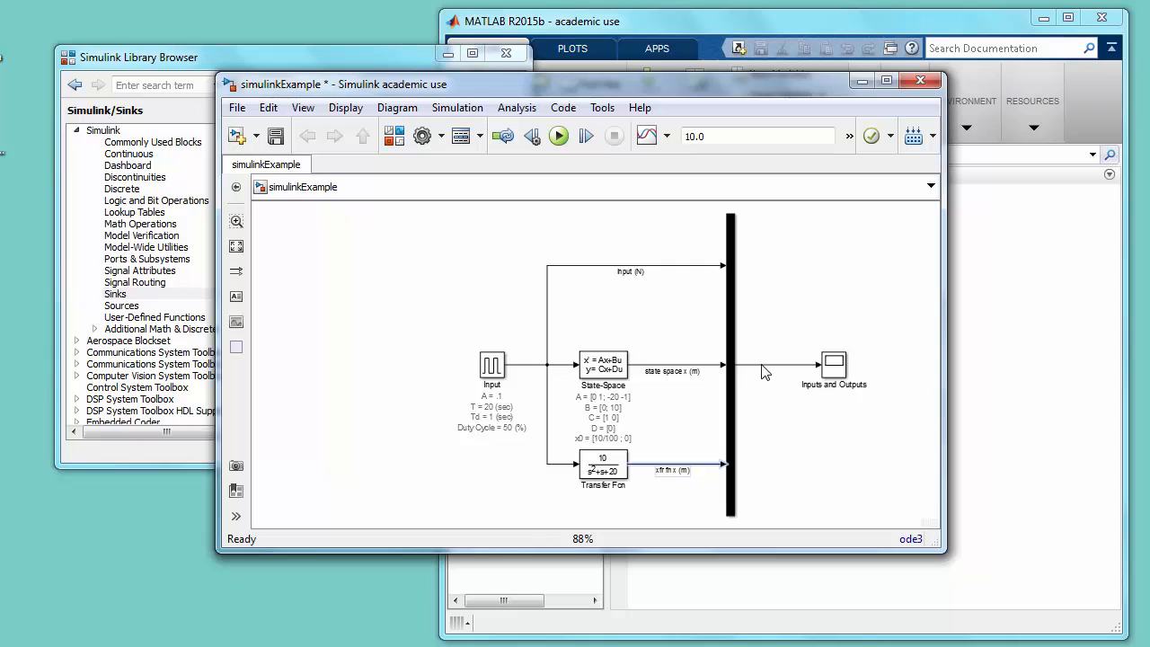
- Enable data logging for the Mux output signal with the custom logging name myData and save the model
right_click(762, 365)
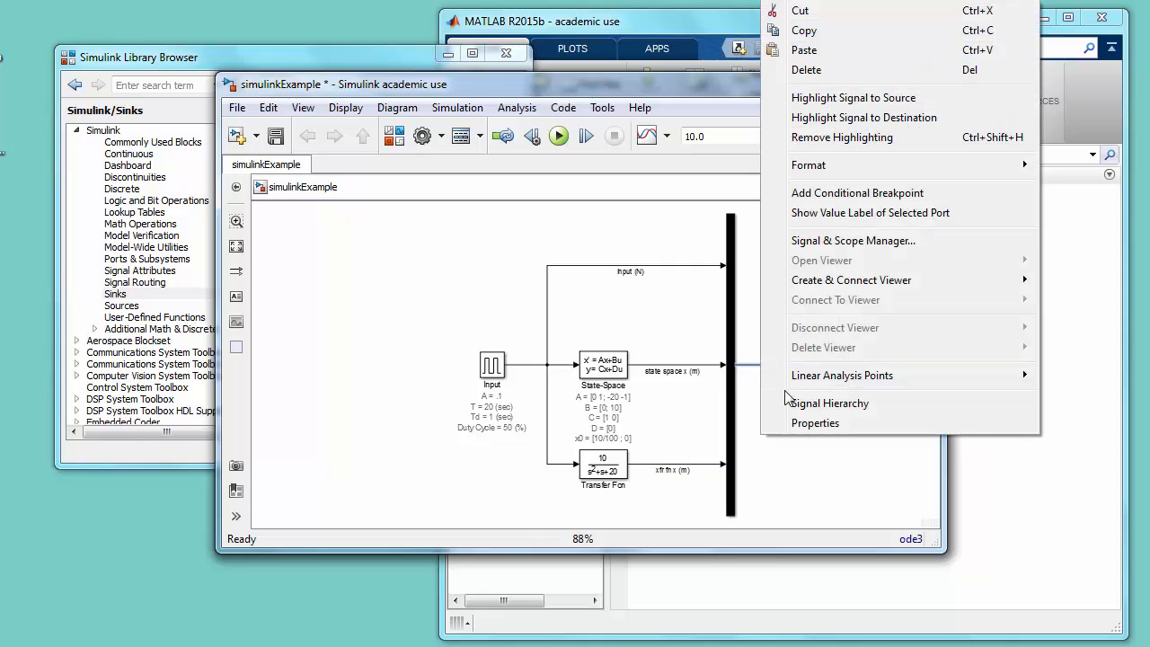
left_click(799, 426)
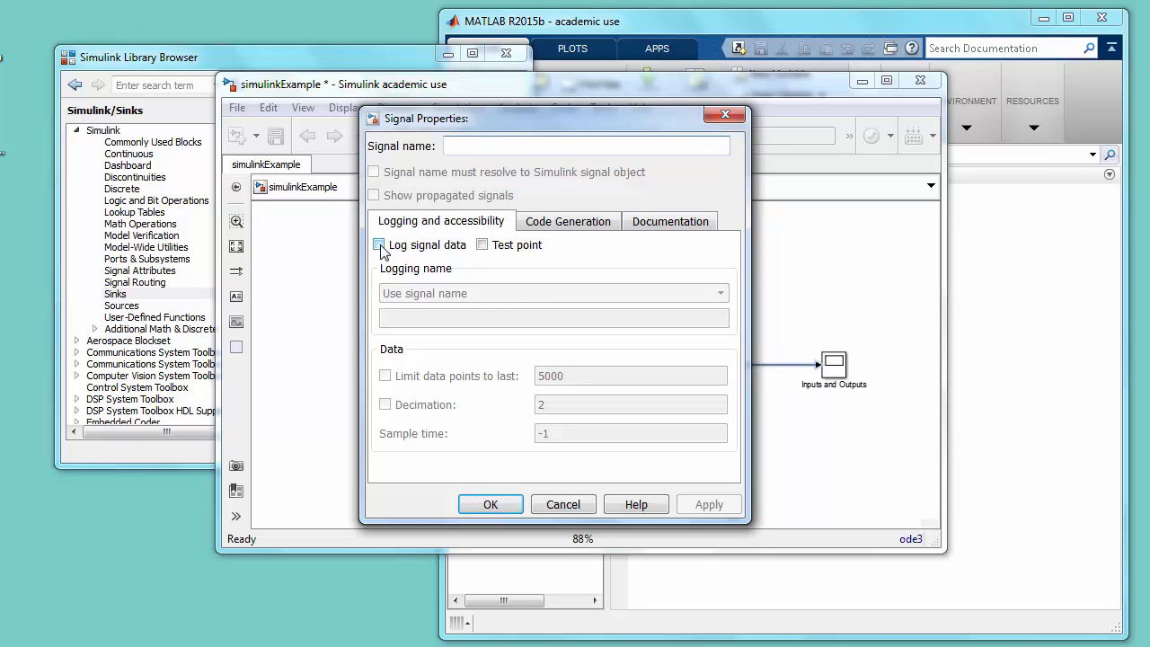
left_click(379, 246)
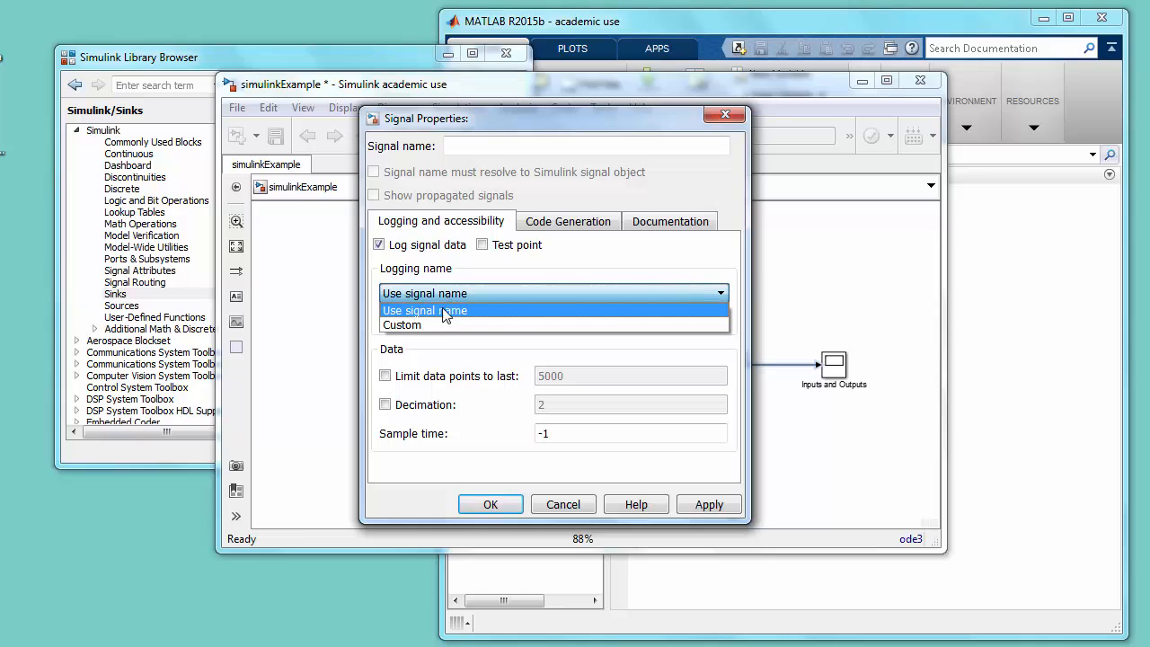
left_click(442, 325)
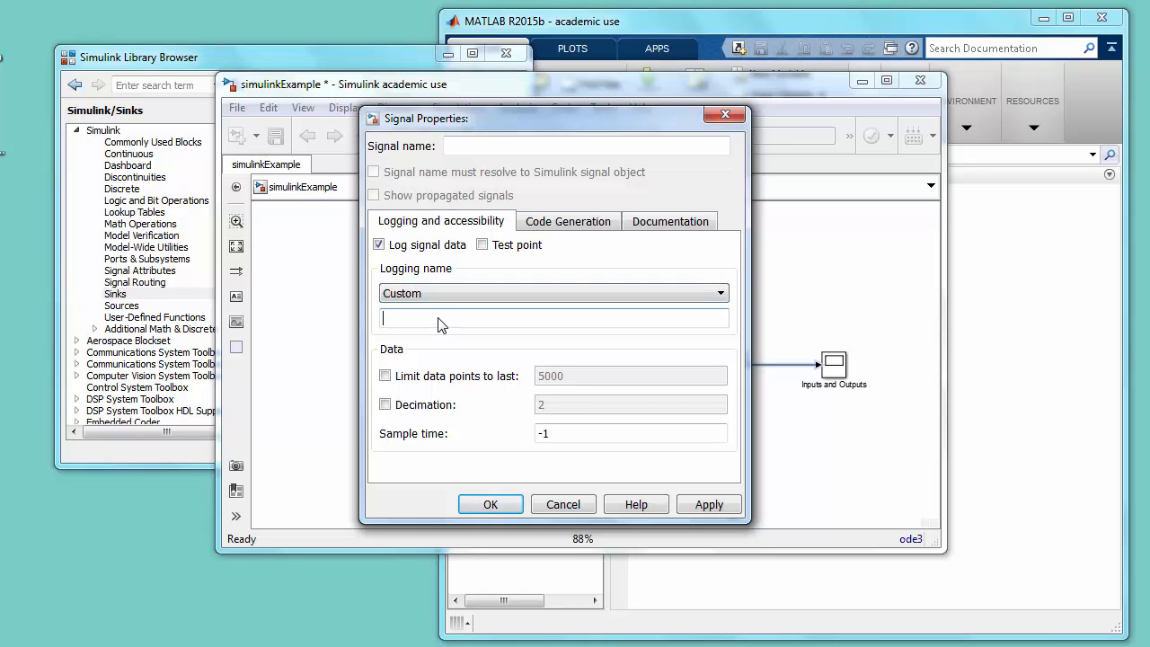
type("myData")
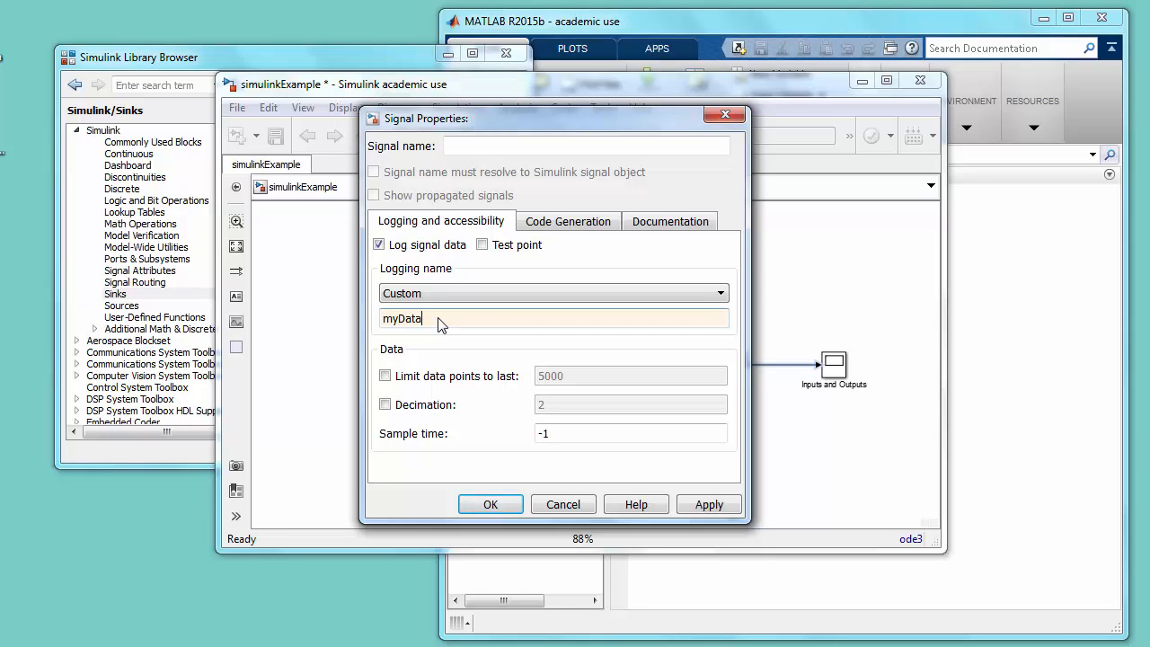
left_click(487, 506)
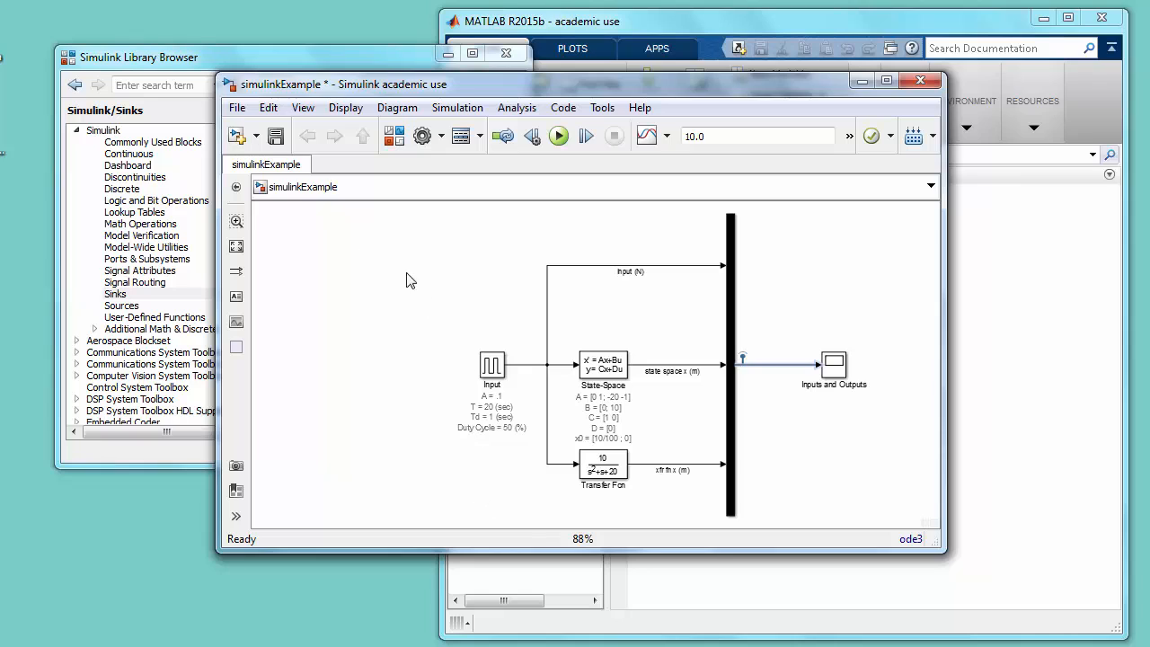
left_click(275, 136)
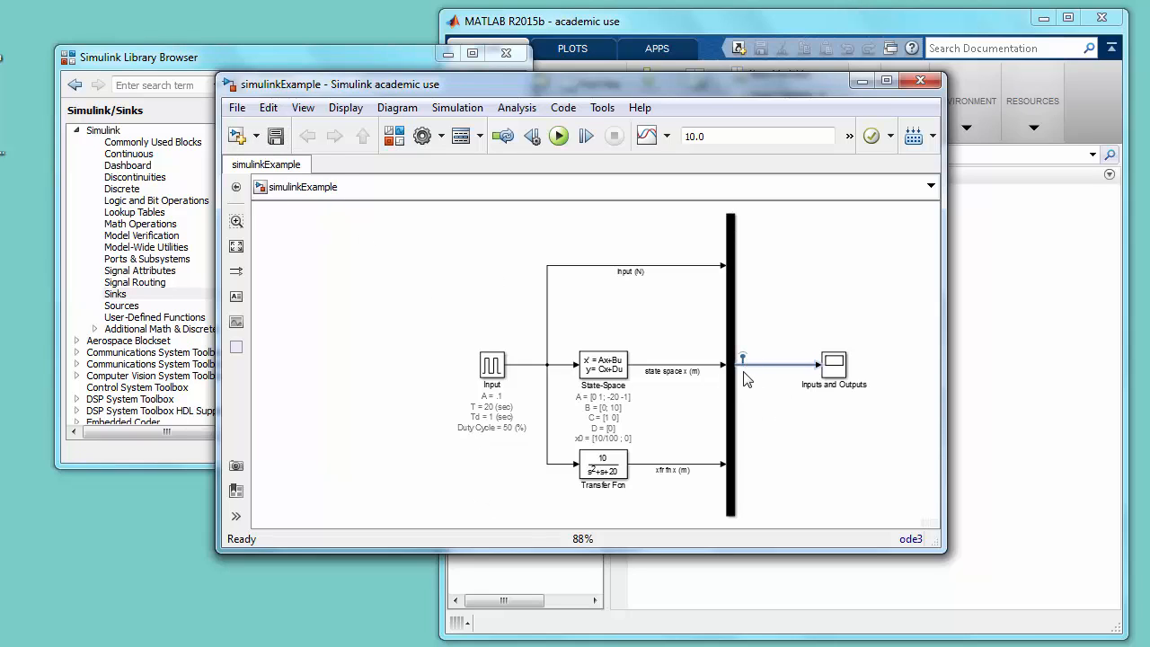
- Save the model with a simulation stop time of 100 and run the simulation
left_click(717, 140)
type("1")
left_click(283, 141)
left_click(558, 137)
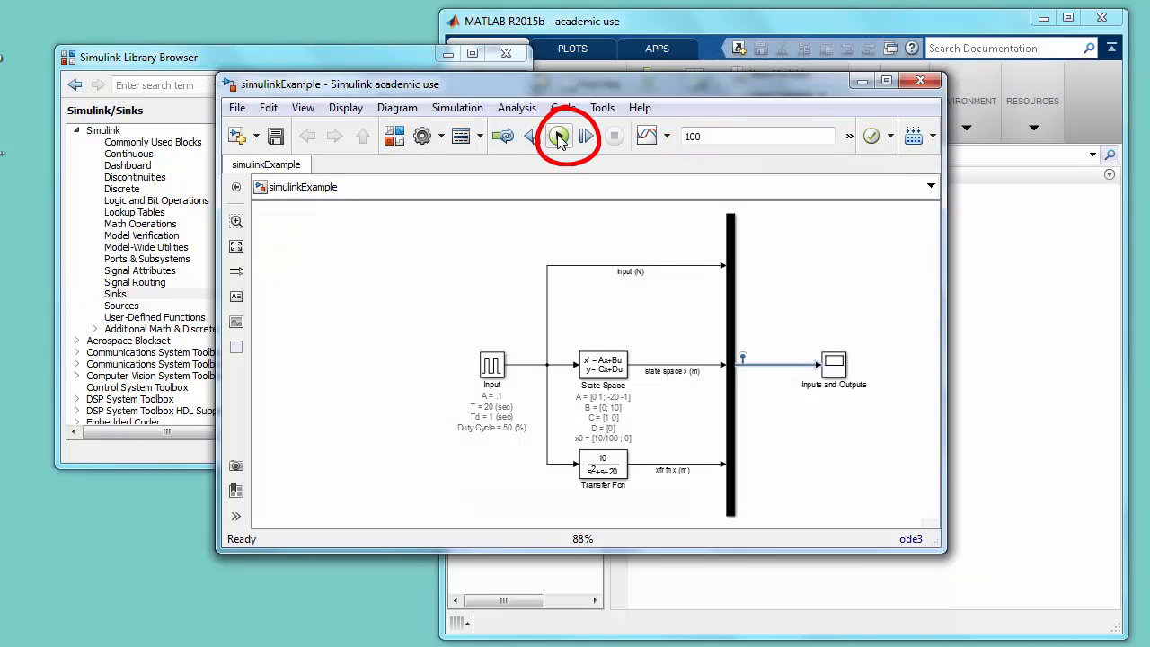
- Open the Inputs and Outputs scope and turn on its legend
left_click(834, 367)
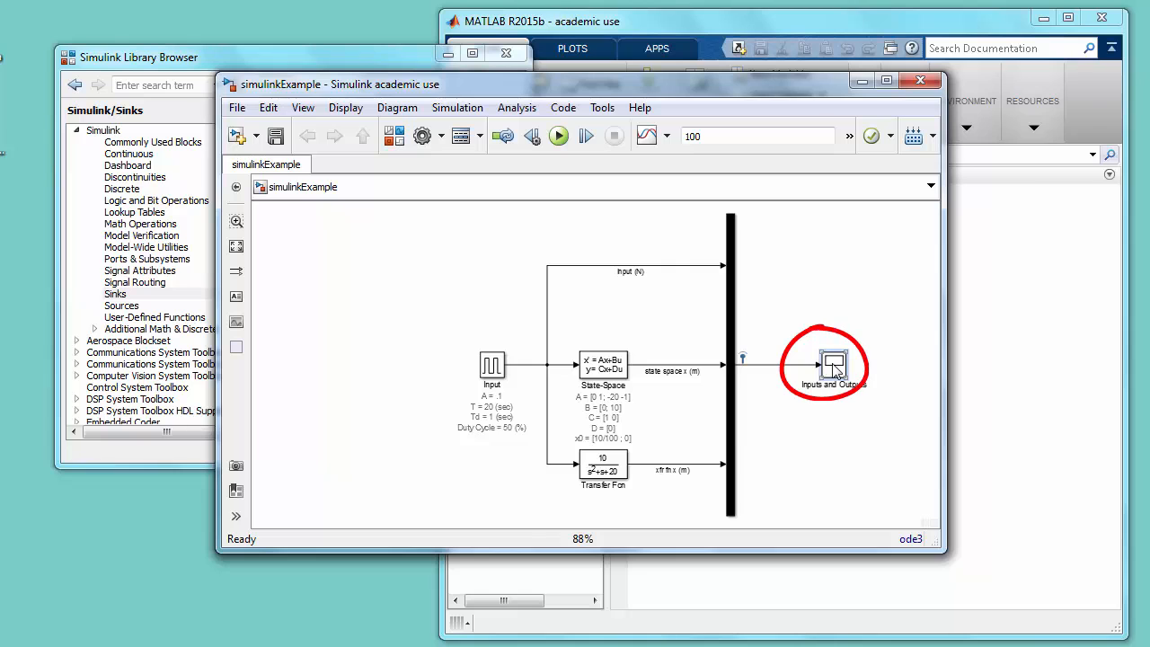
double_click(834, 367)
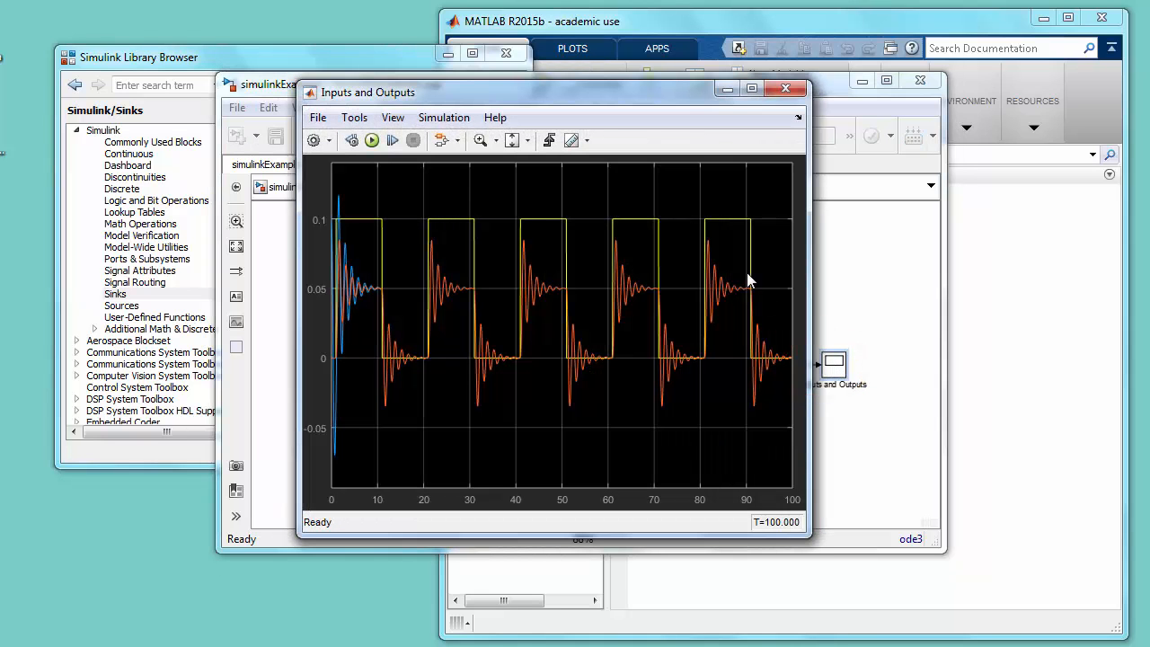
left_click_drag(636, 92, 418, 67)
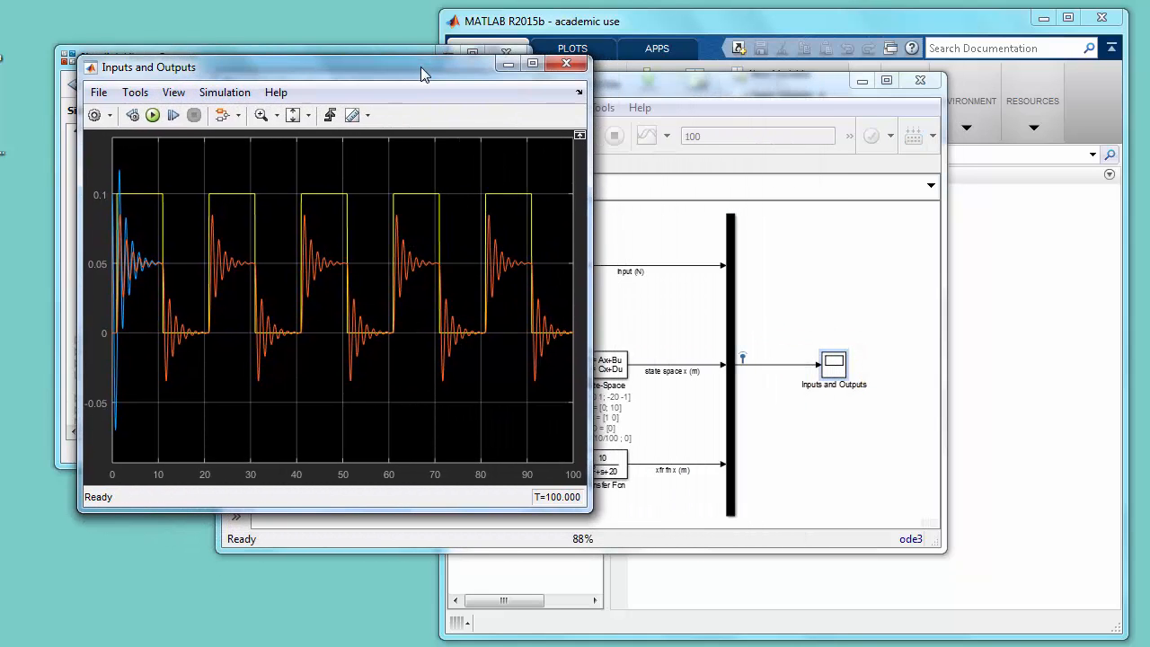
left_click(107, 119)
left_click(95, 115)
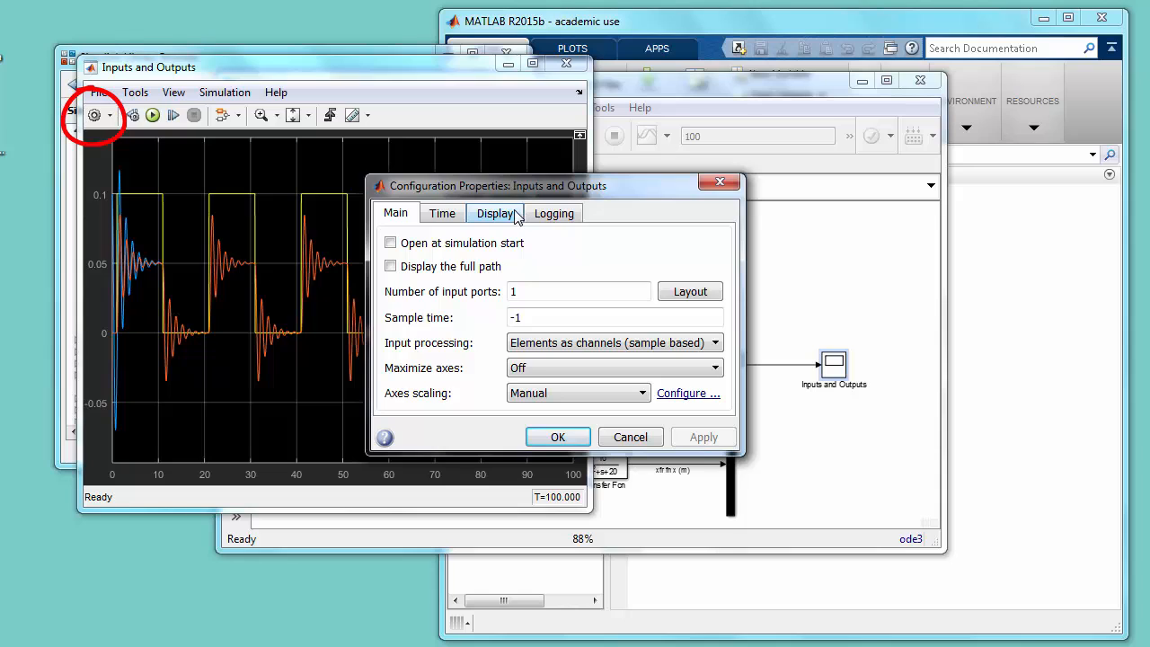
left_click(517, 218)
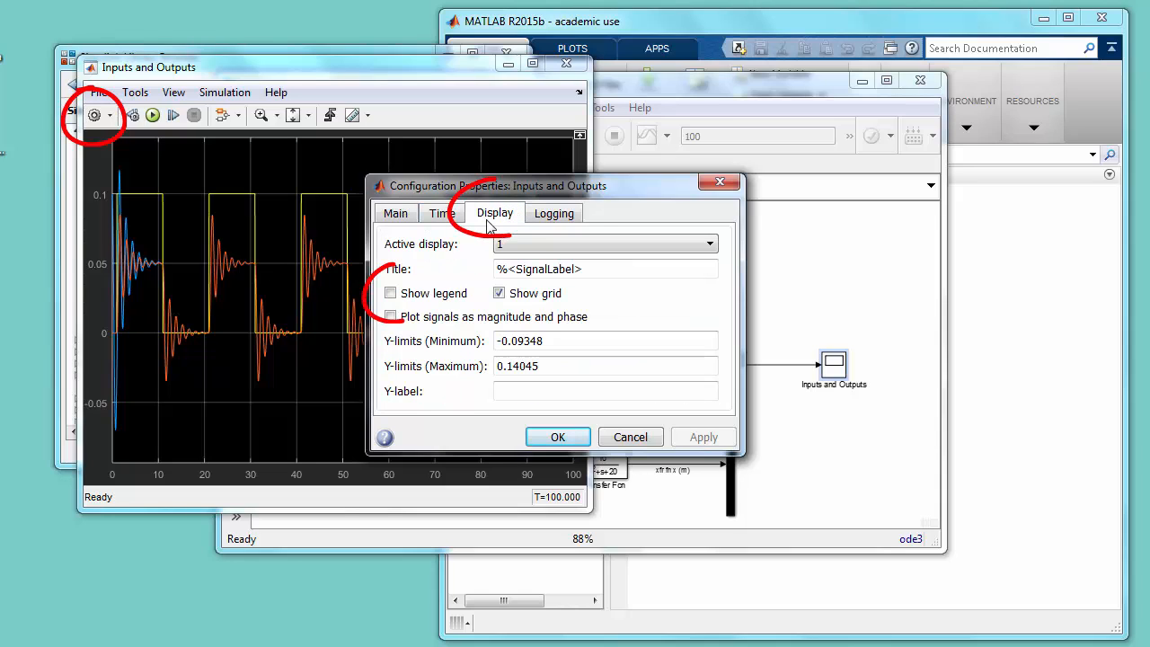
left_click(394, 297)
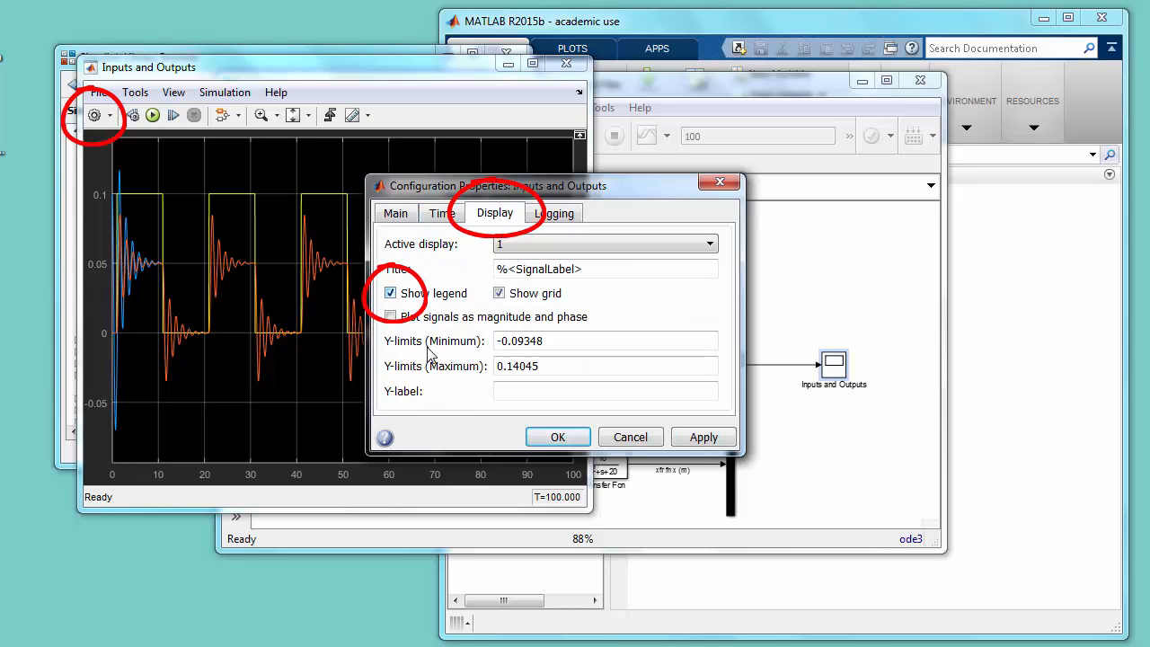
left_click(551, 438)
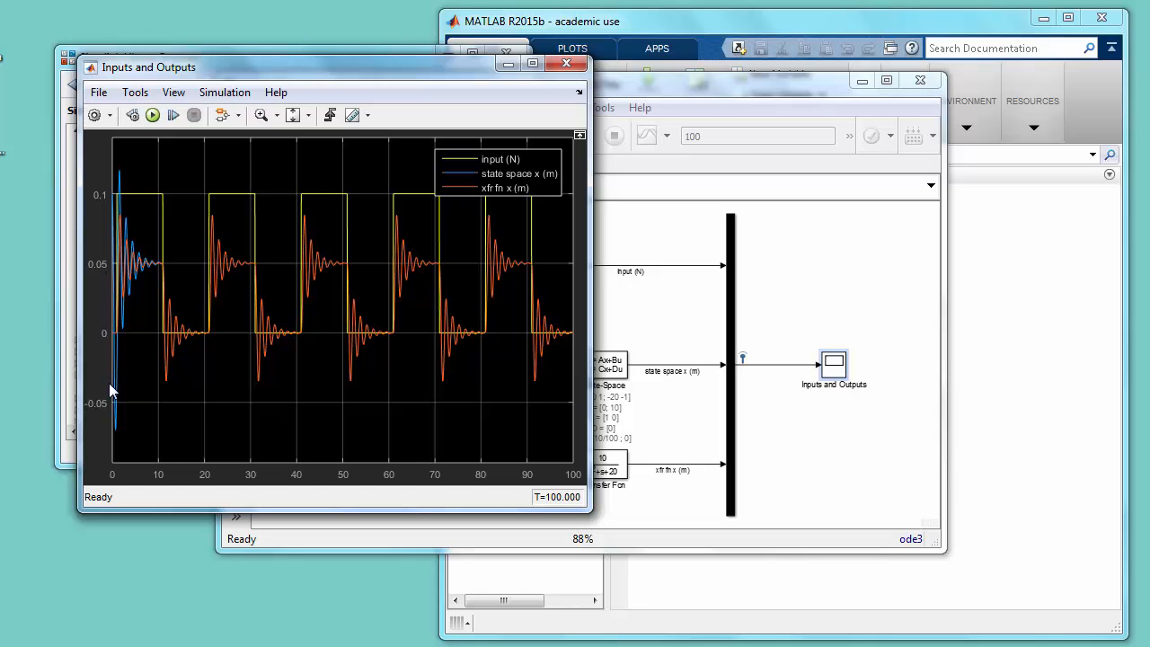
- Zoom the scope plot to about the first 25 seconds and arrange the scope and model windows so both can be viewed
left_click(262, 115)
left_click_drag(225, 160, 105, 450)
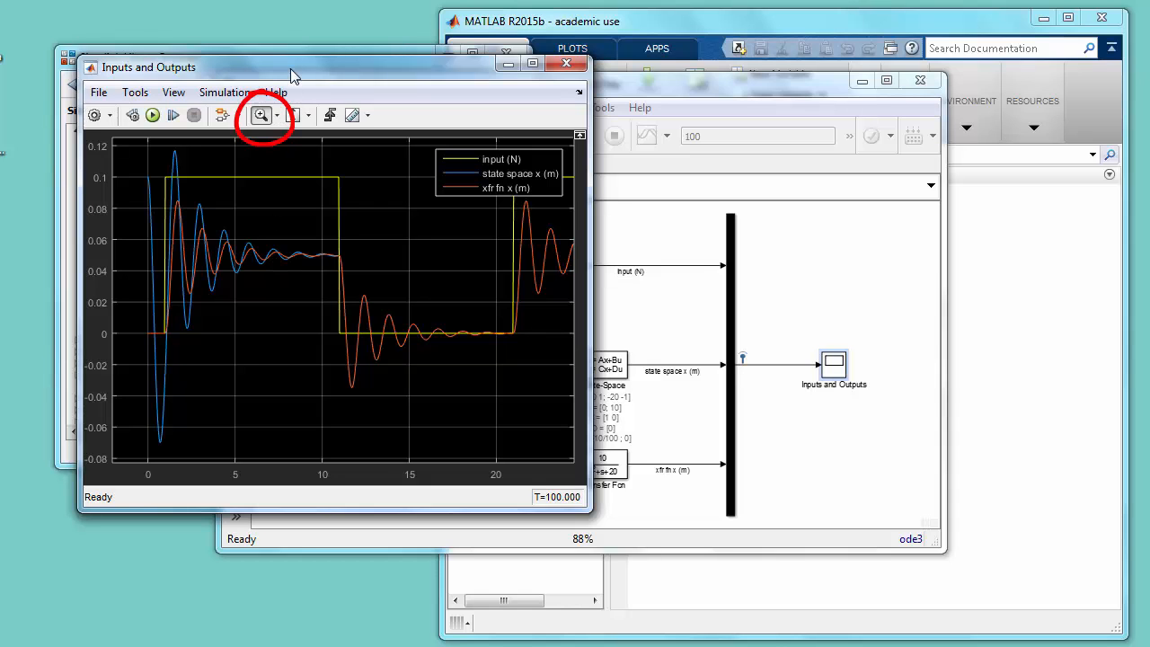
left_click_drag(290, 69, 236, 22)
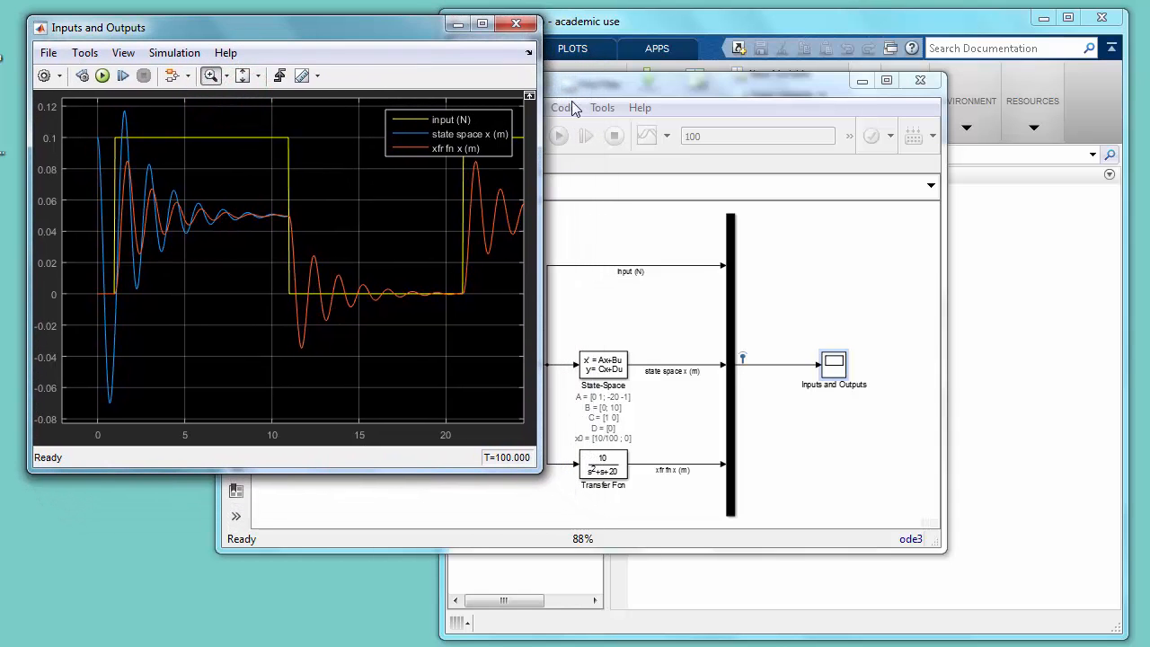
left_click_drag(659, 87, 838, 154)
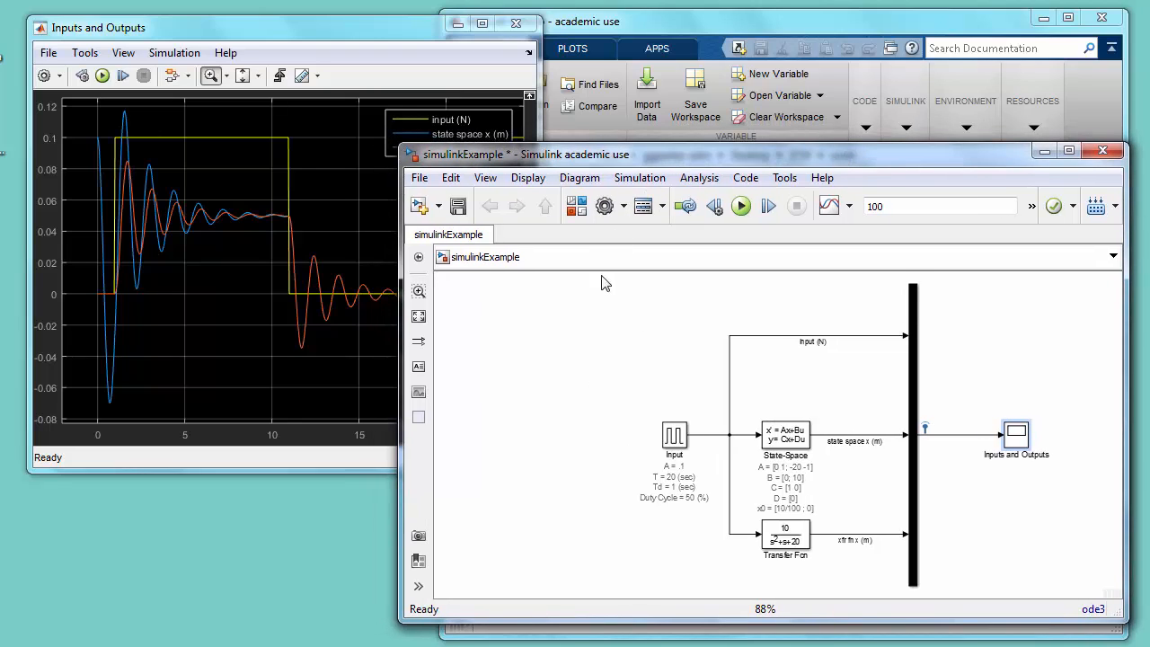
left_click(267, 29)
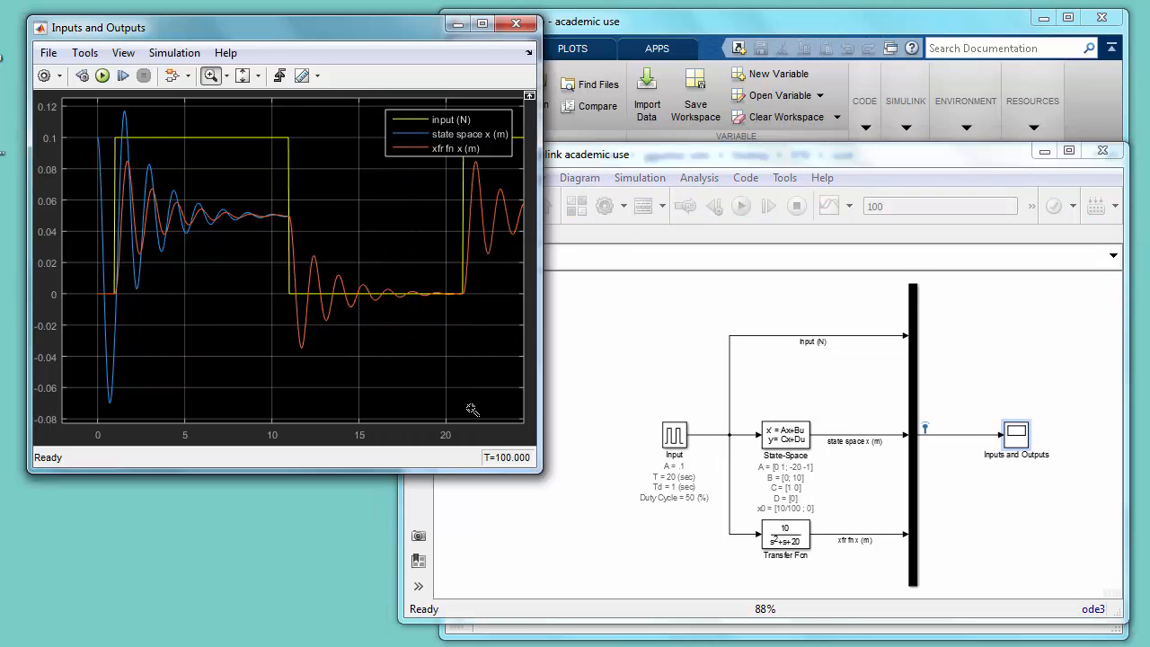
- Set the simulation stop time to 25, save the model and rerun the simulation
left_click(929, 204)
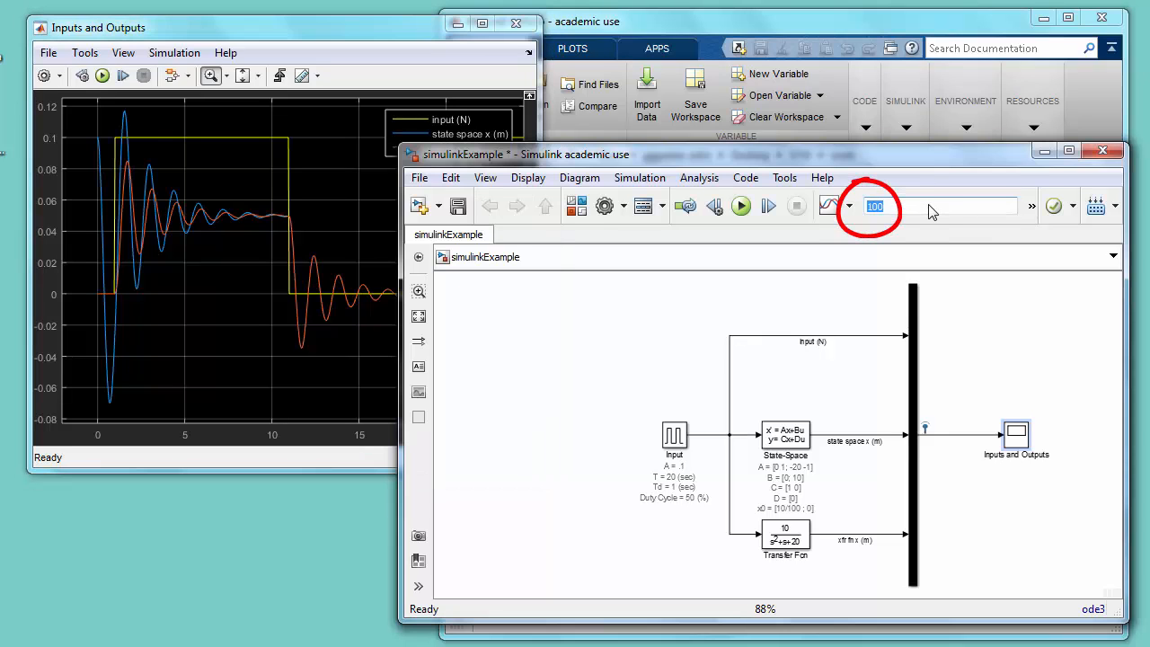
type("25")
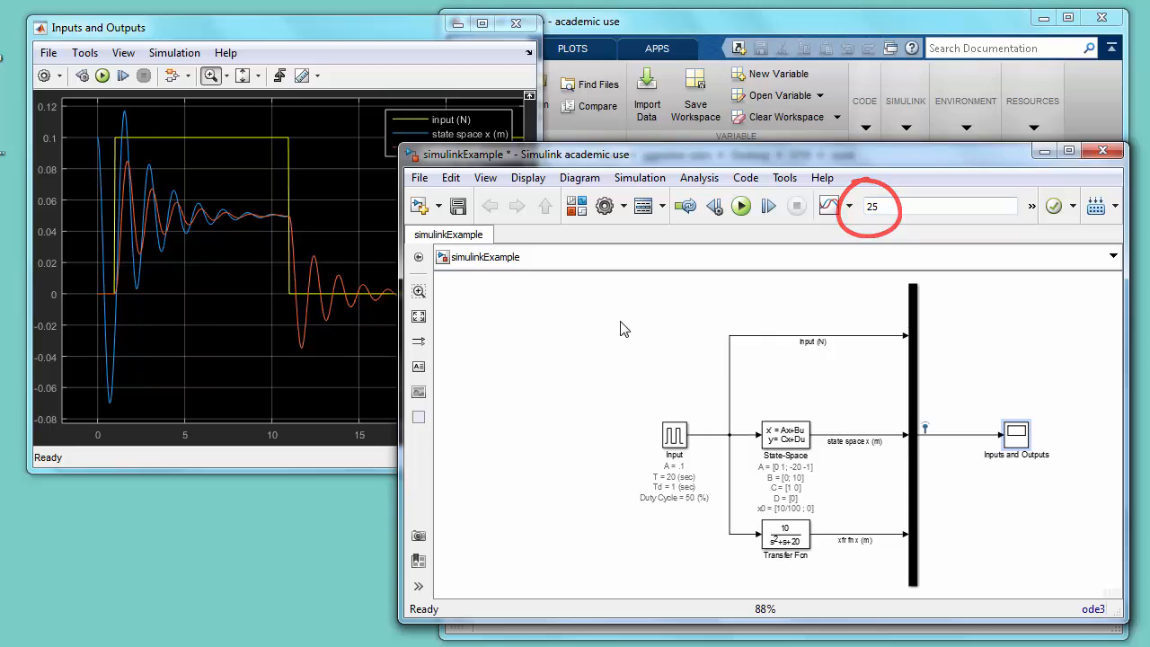
left_click(458, 207)
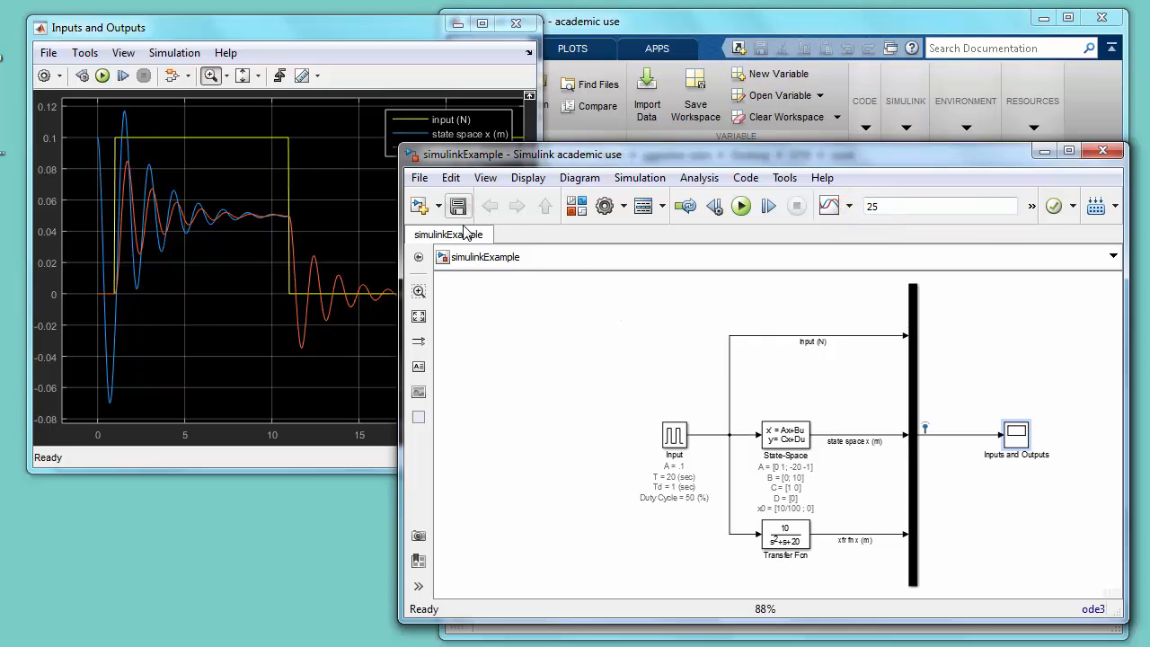
left_click(742, 207)
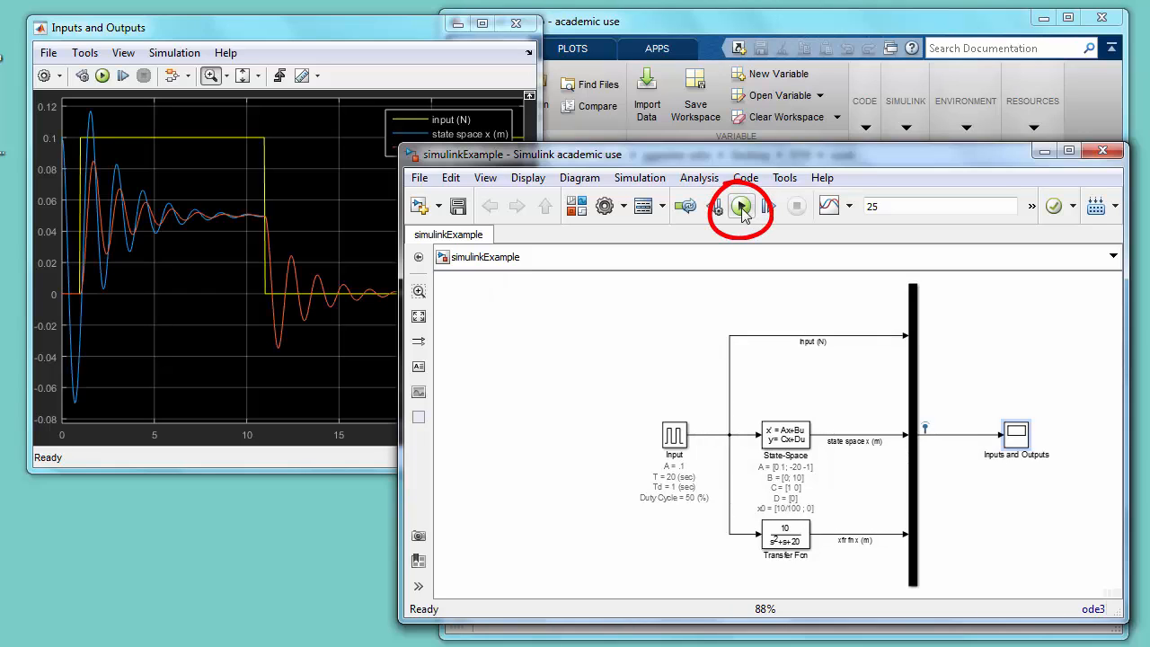
- Set the Input pulse block's phase delay to 3 seconds and rerun the simulation
double_click(675, 436)
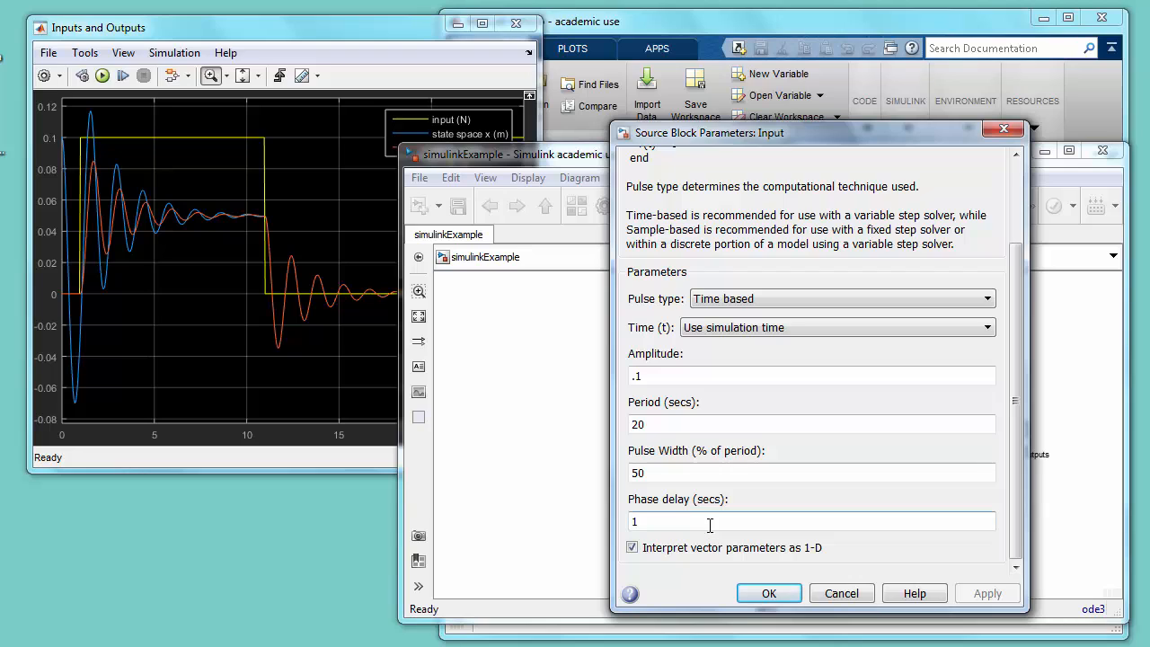
double_click(710, 526)
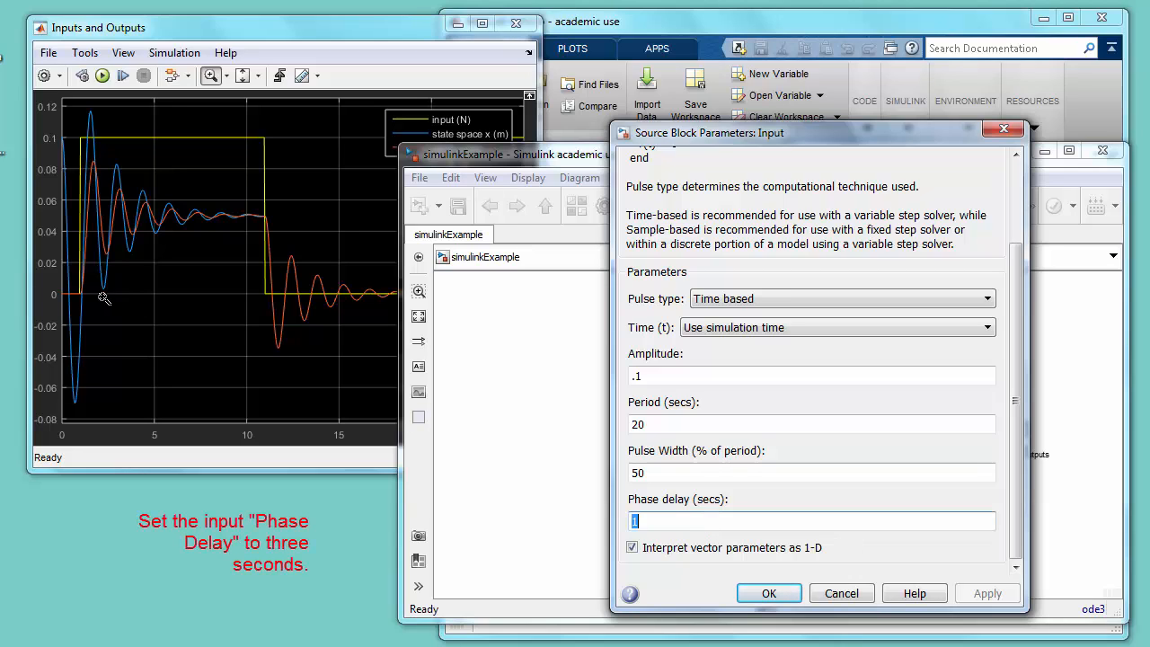
type("3")
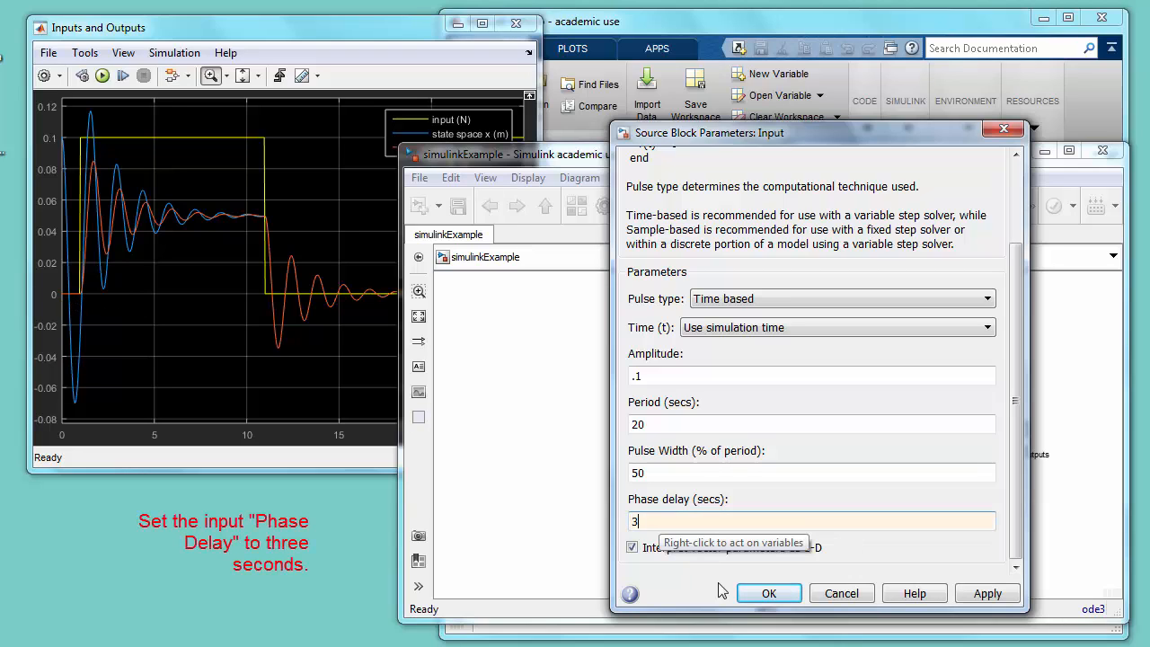
left_click(767, 593)
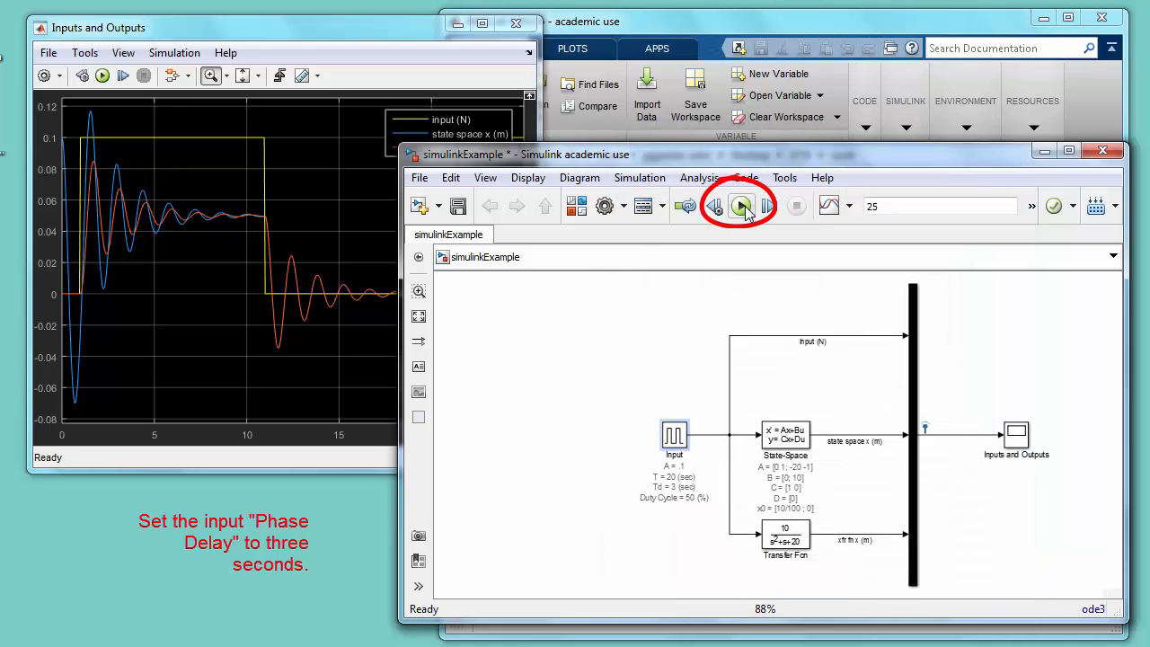
left_click(742, 206)
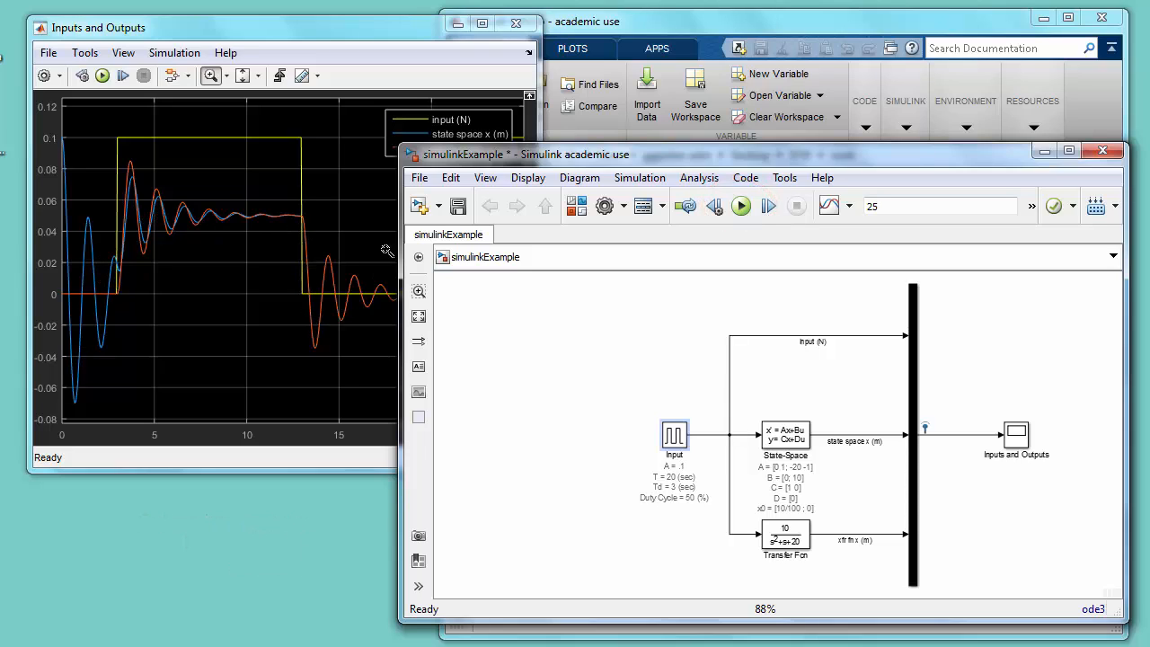
- Set the simulation stop time to 35, rerun the simulation and bring the Inputs and Outputs scope to the front
left_click(438, 27)
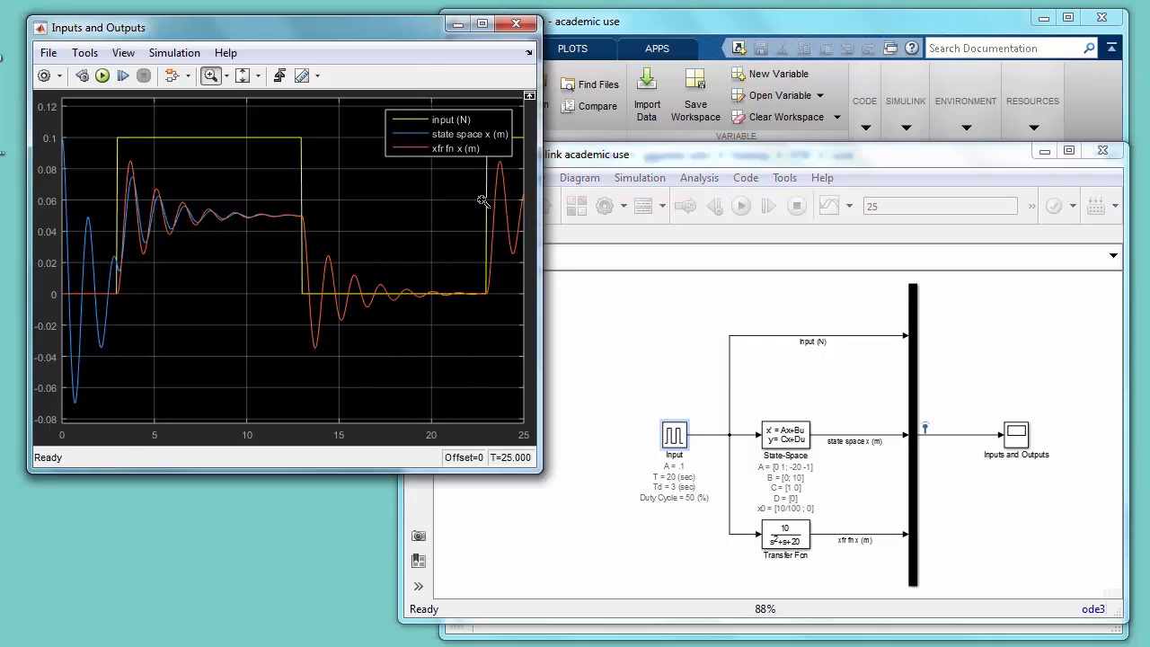
left_click(669, 154)
double_click(882, 205)
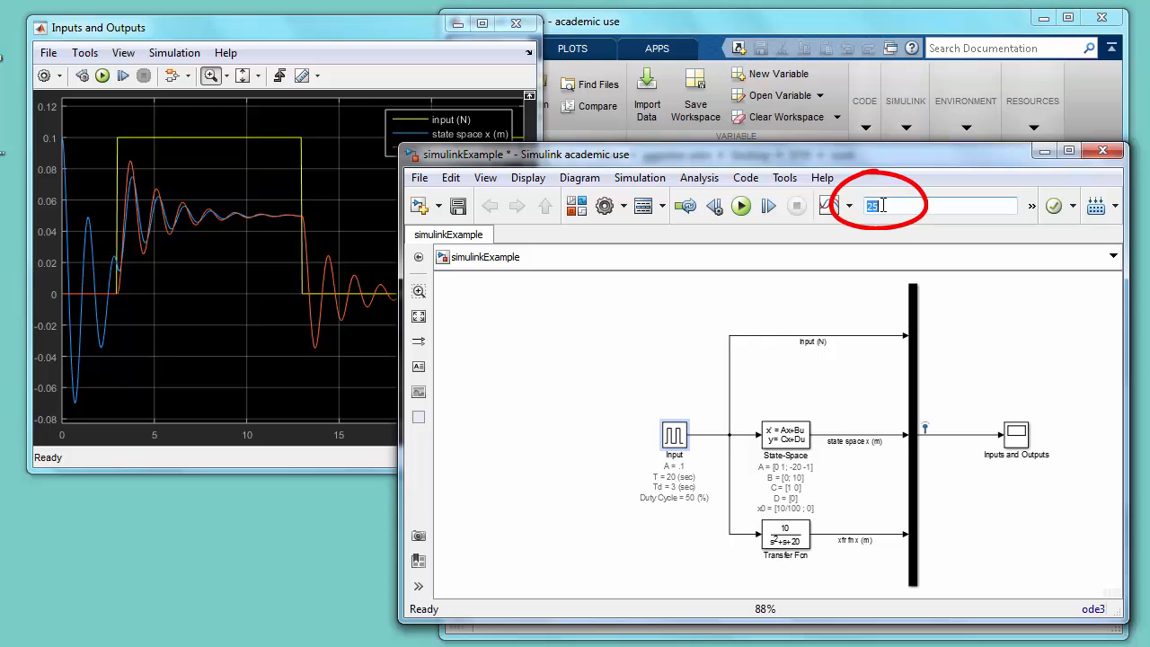
type("35")
left_click(741, 206)
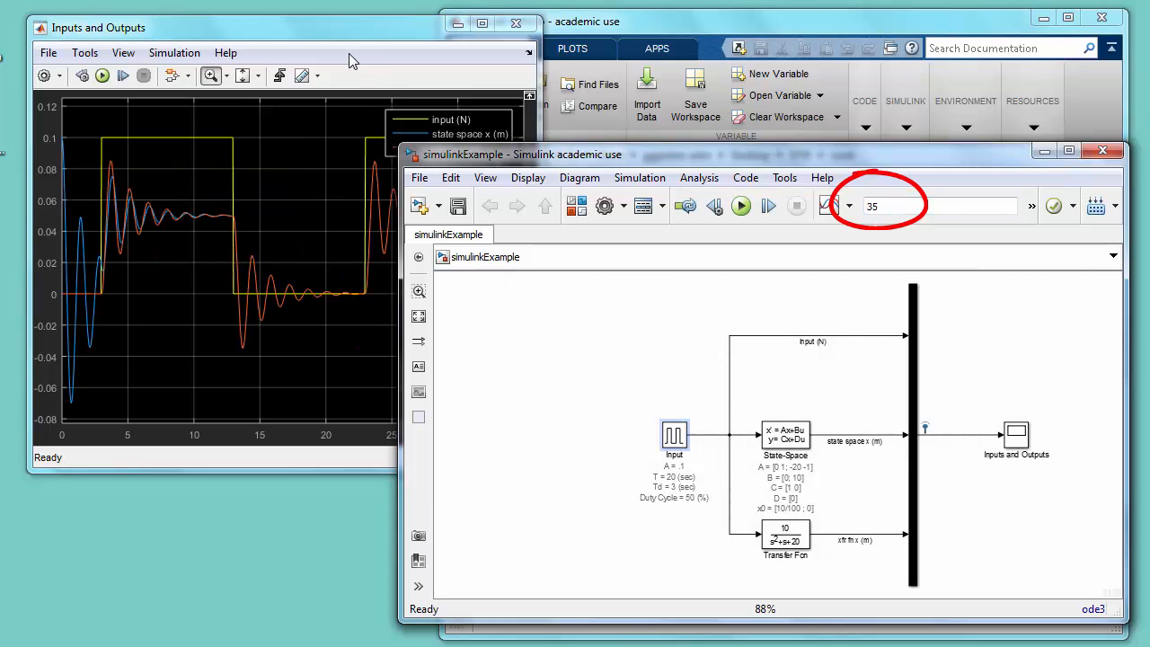
left_click(349, 53)
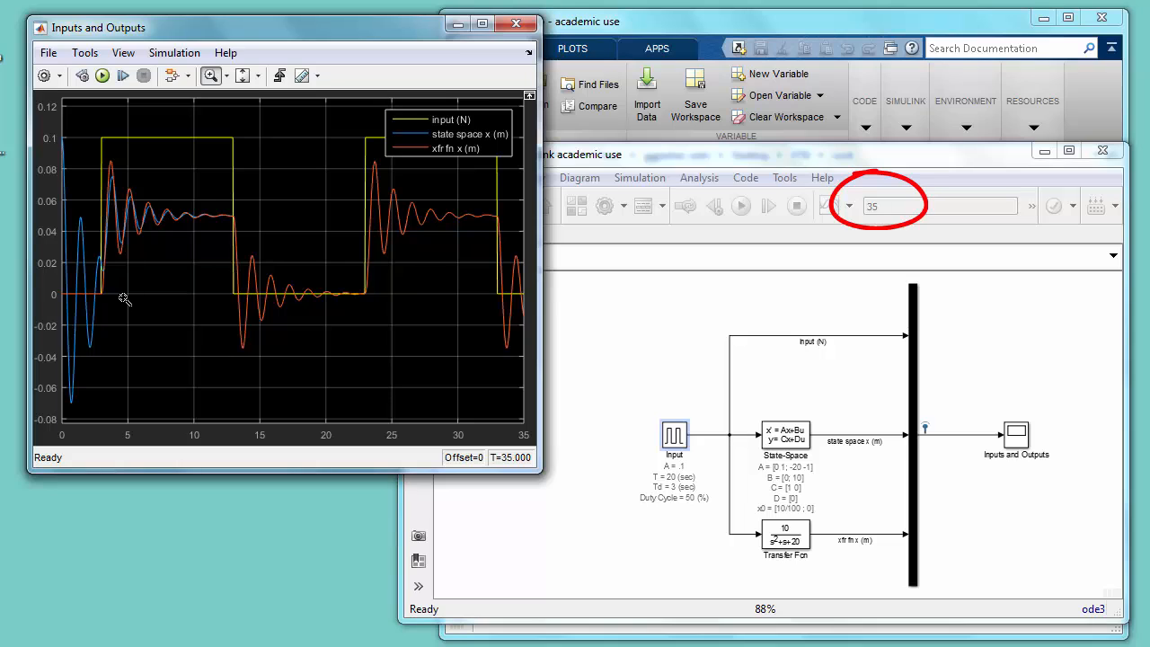
- Set the Input pulse block's phase delay to 1 second and rerun the simulation
left_click(622, 315)
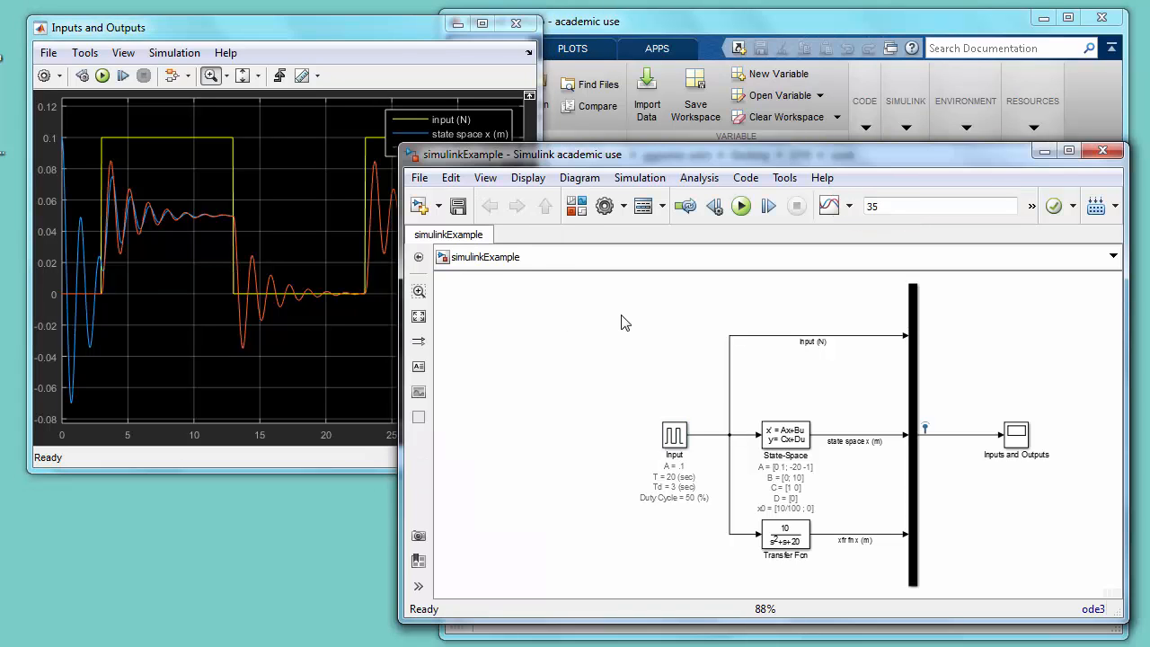
left_click(672, 438)
double_click(673, 437)
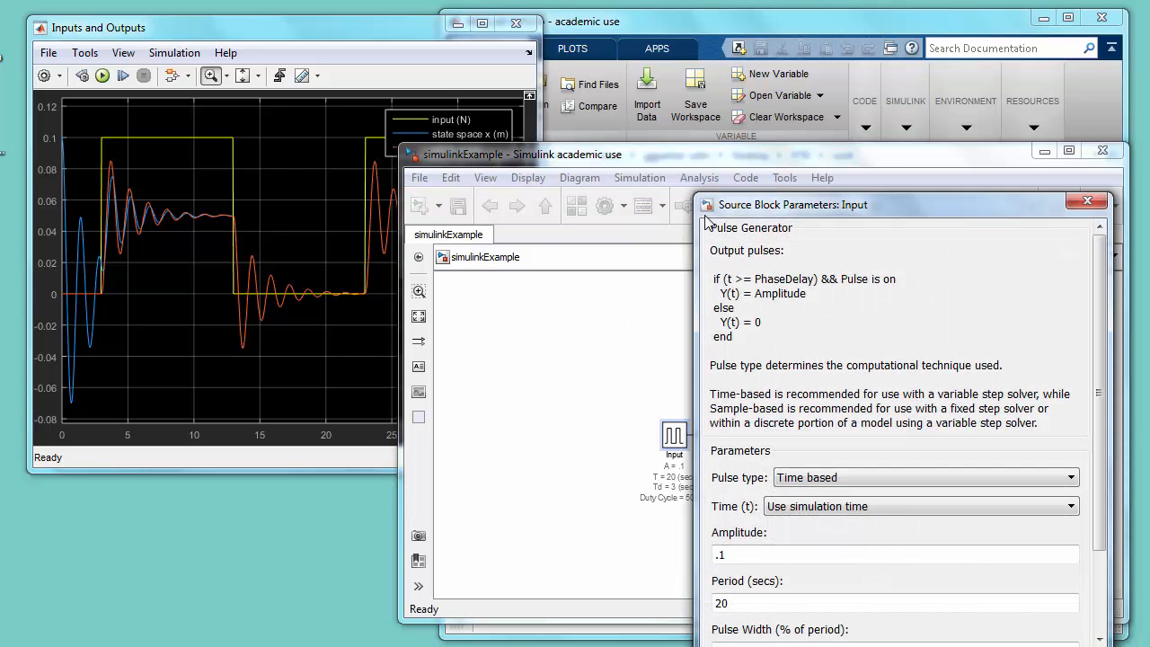
left_click_drag(739, 208, 652, 103)
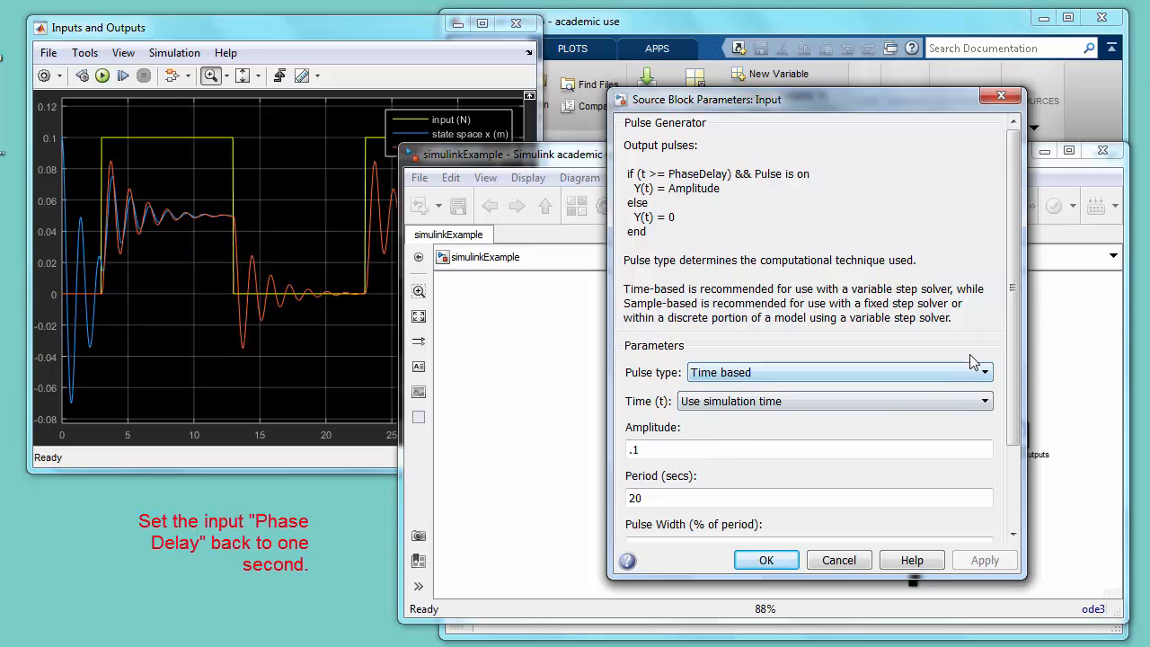
left_click_drag(1016, 328, 1024, 456)
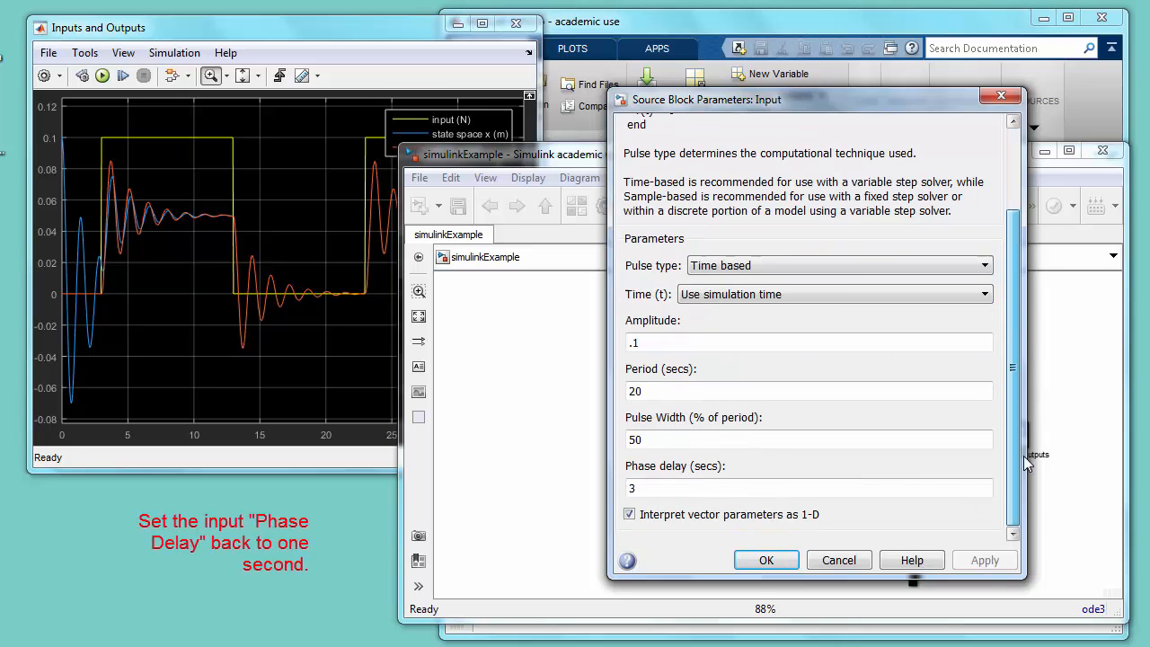
double_click(647, 486)
type("1")
key("Return")
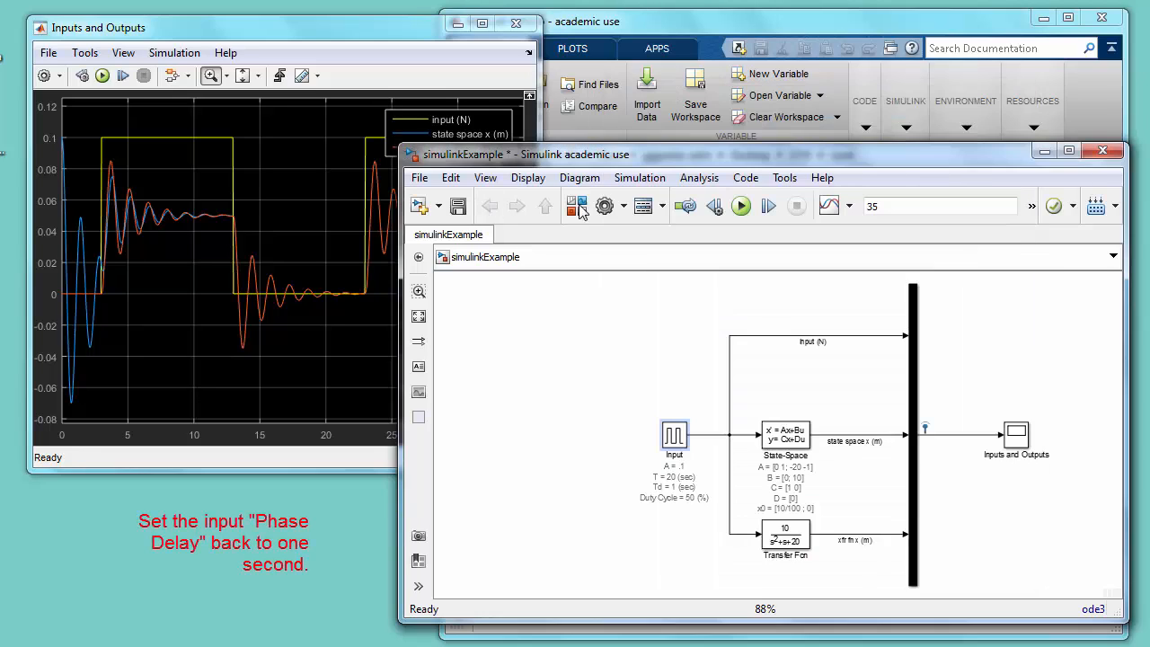
left_click(739, 207)
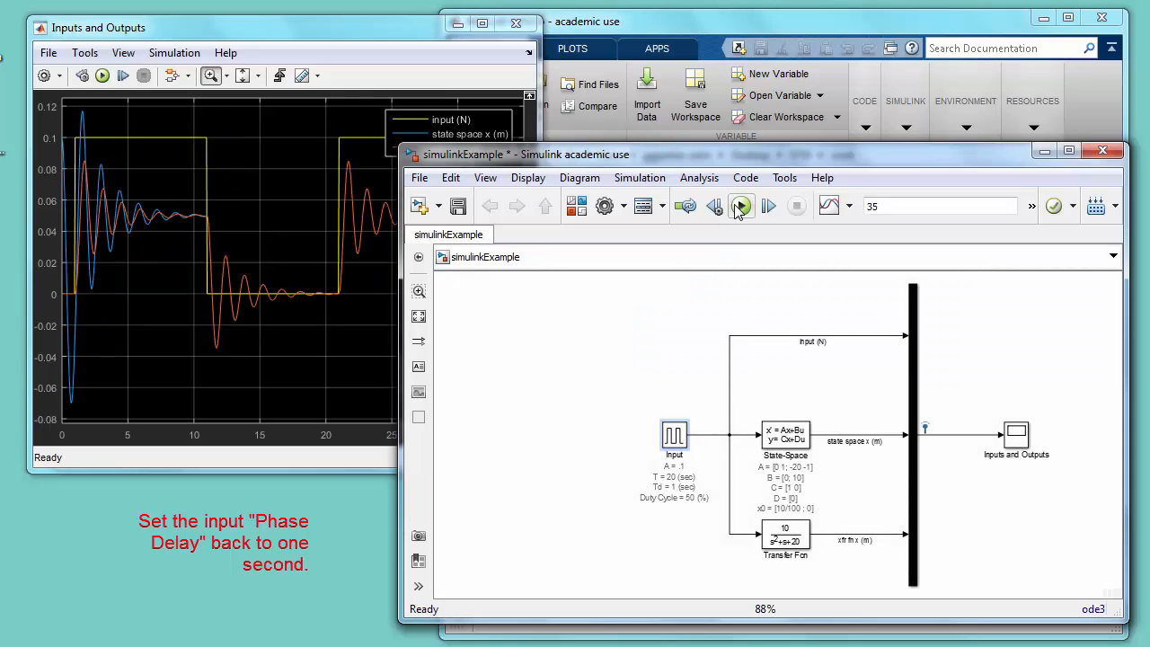
- Set the State-Space block's initial conditions to [20/100 ; 0], rerun the simulation and scale the scope axes to fit
double_click(785, 435)
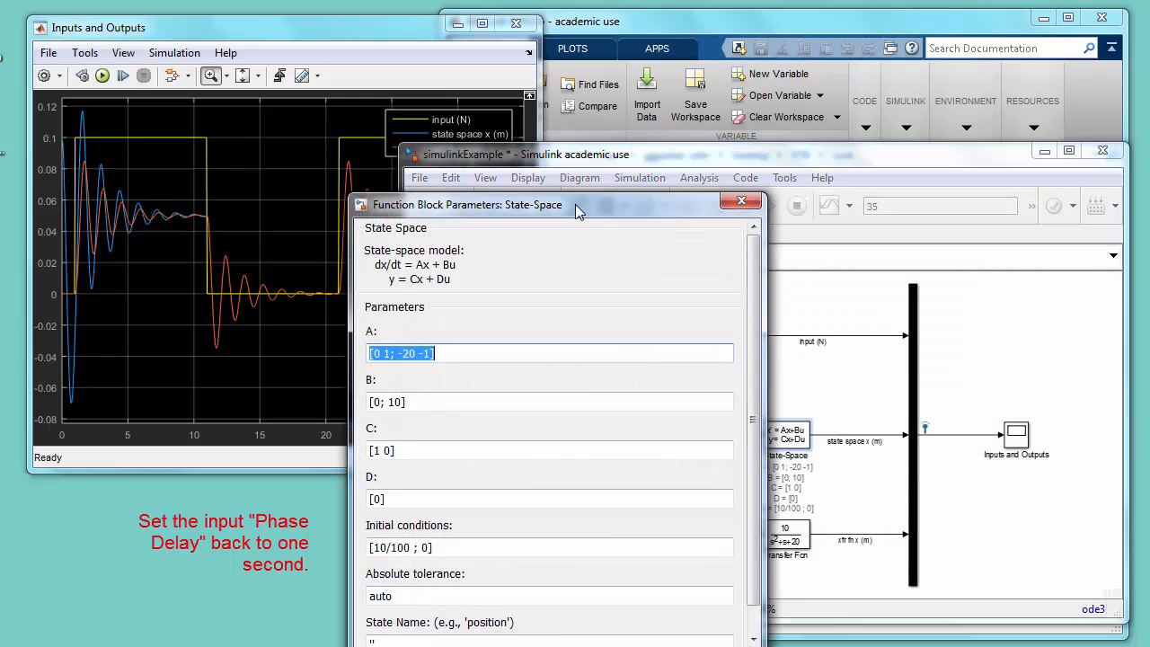
left_click_drag(575, 204, 575, 143)
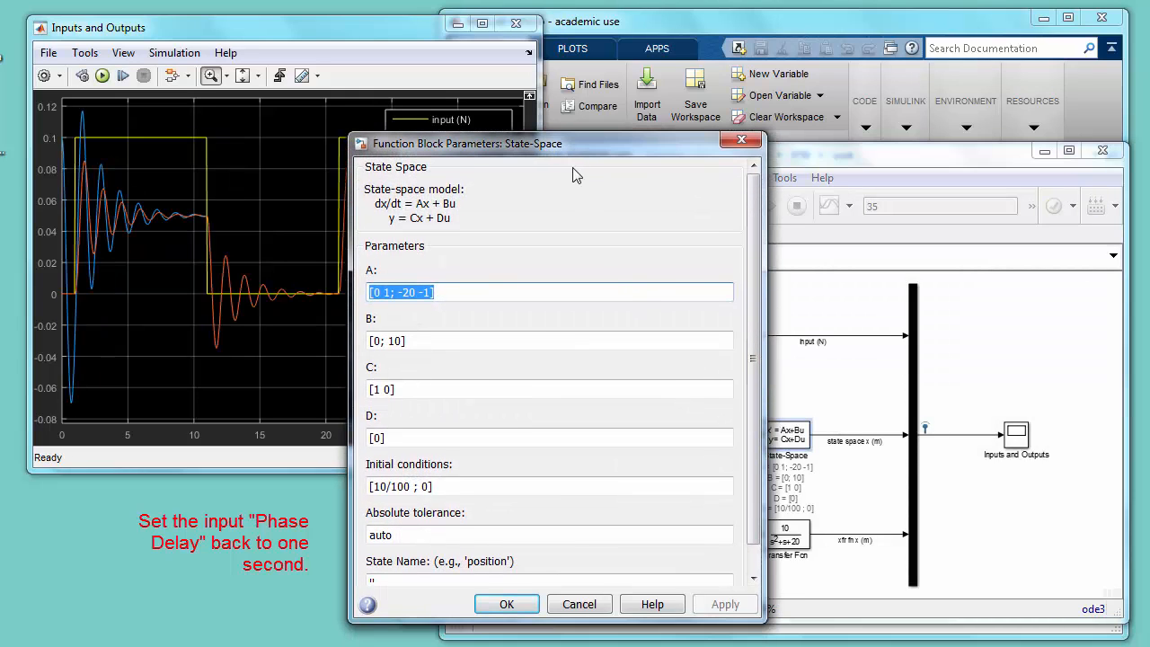
left_click(387, 487)
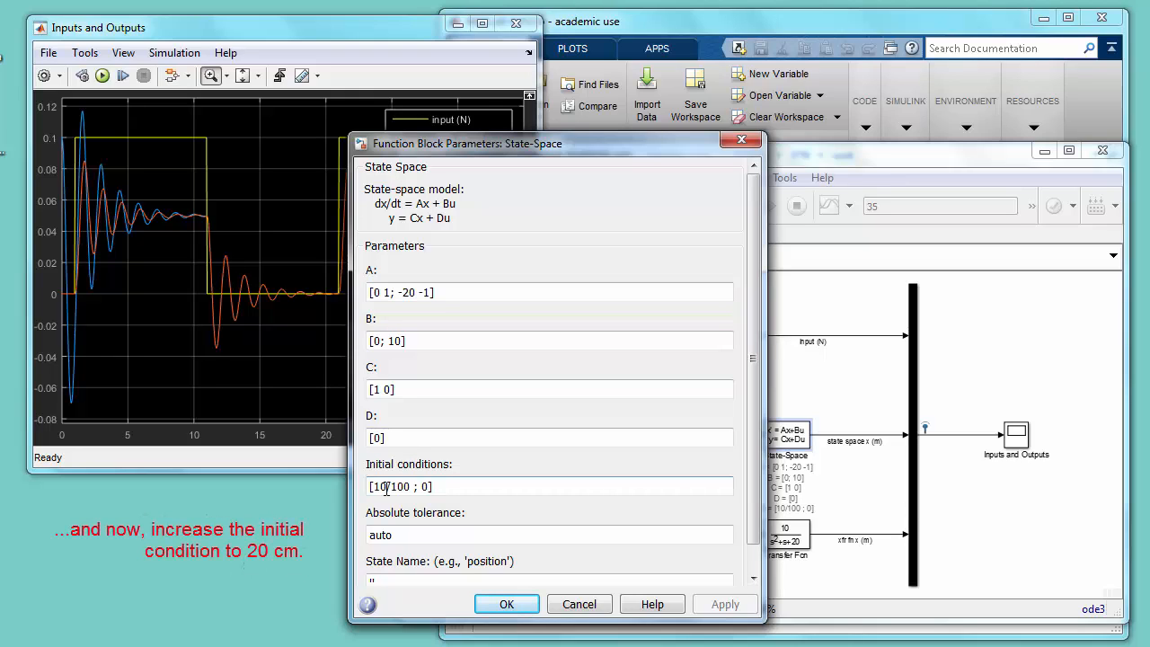
key("BackSpace")
key("BackSpace")
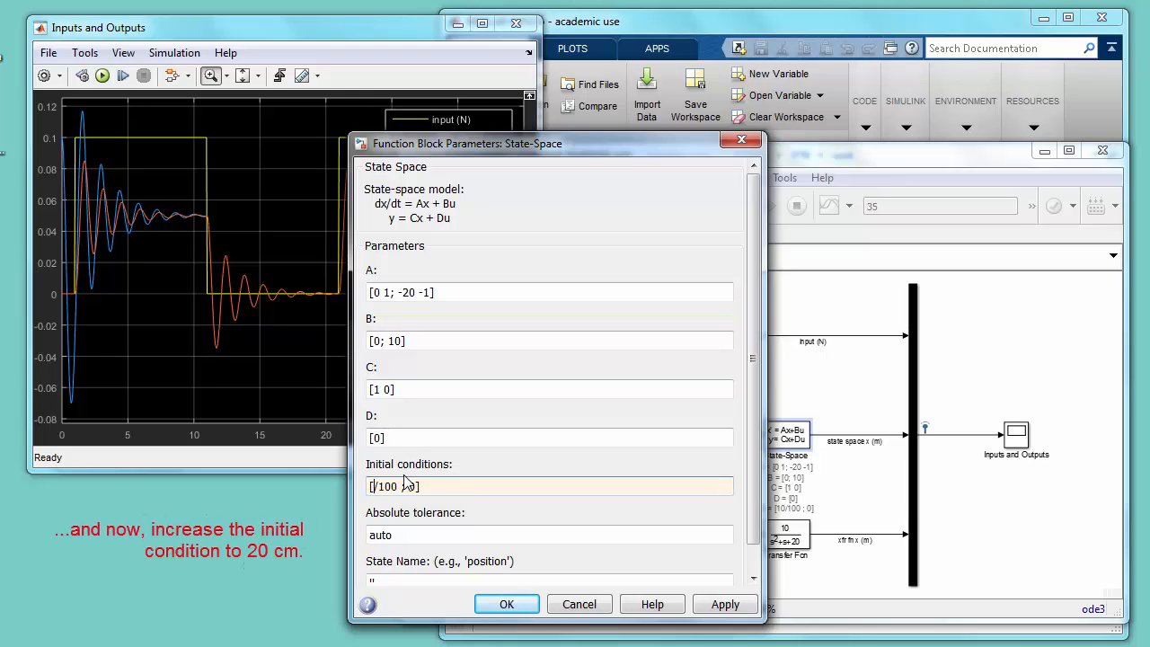
type("20")
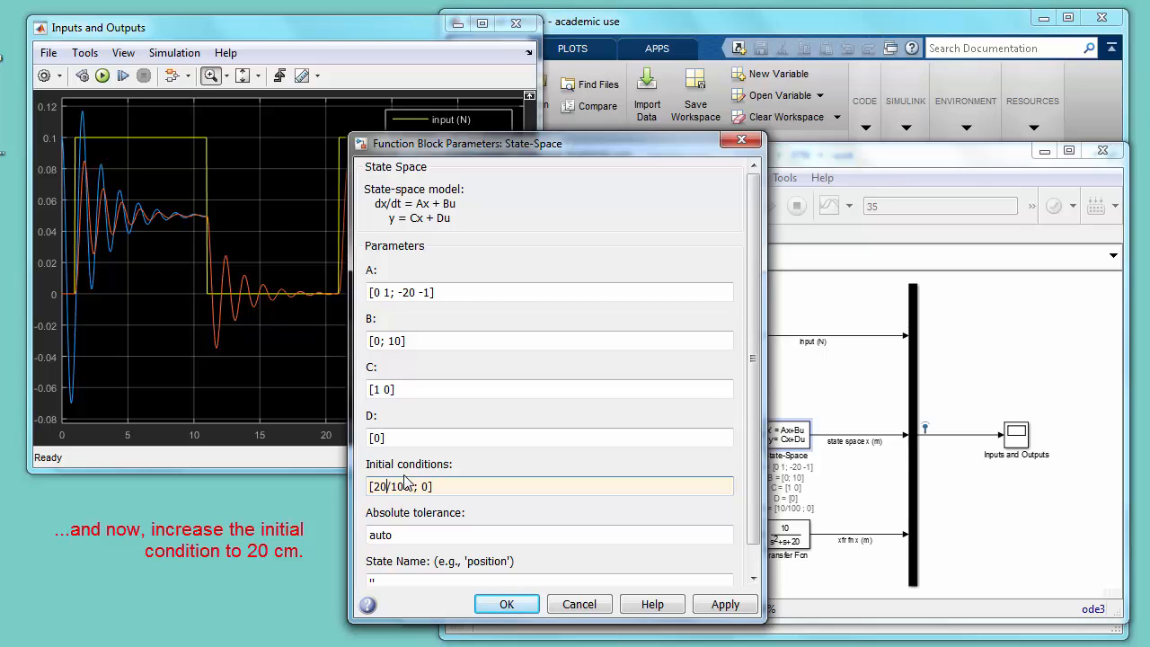
key("Return")
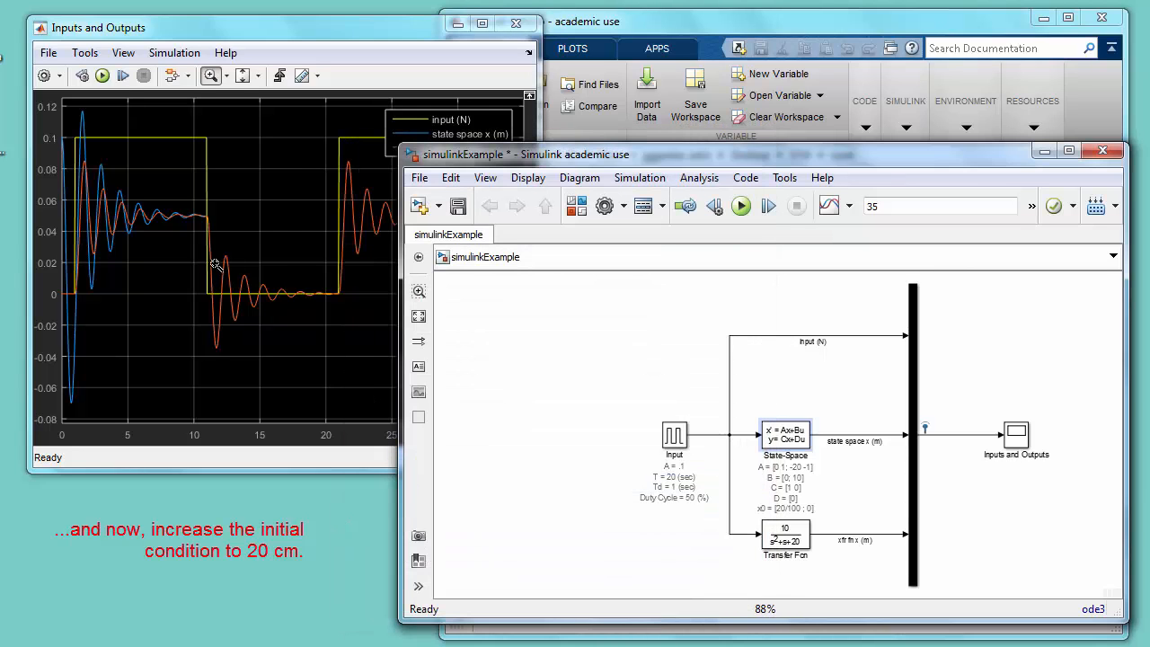
left_click(243, 75)
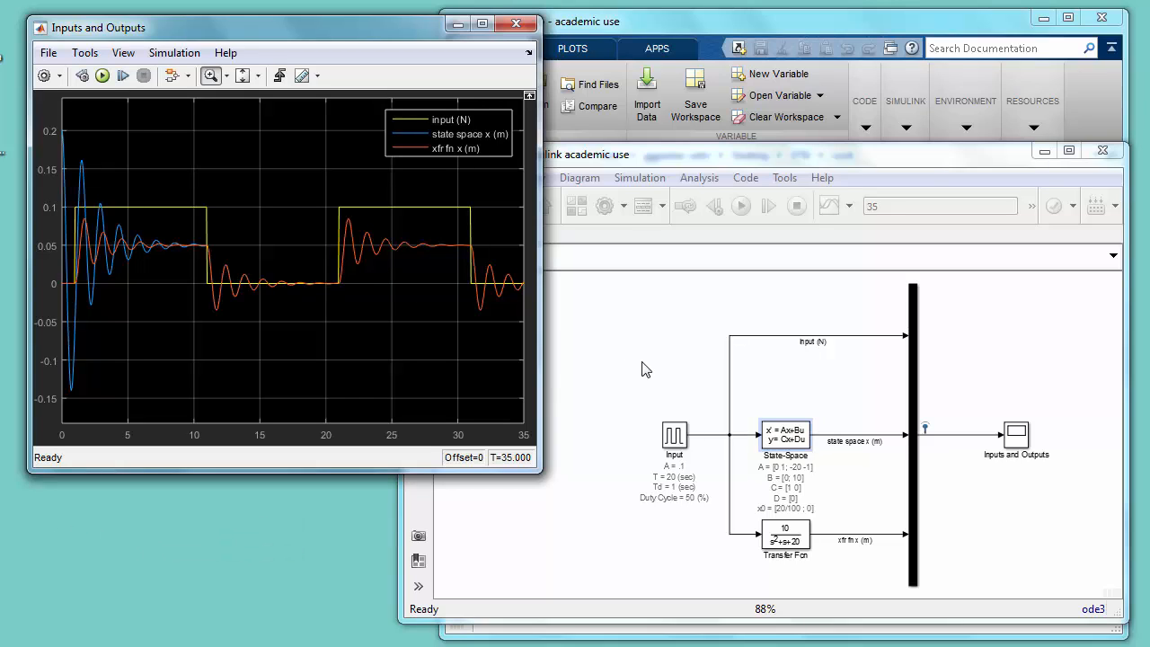
- Set the Input pulse block's phase delay to 1.4 seconds
left_click(674, 437)
double_click(674, 437)
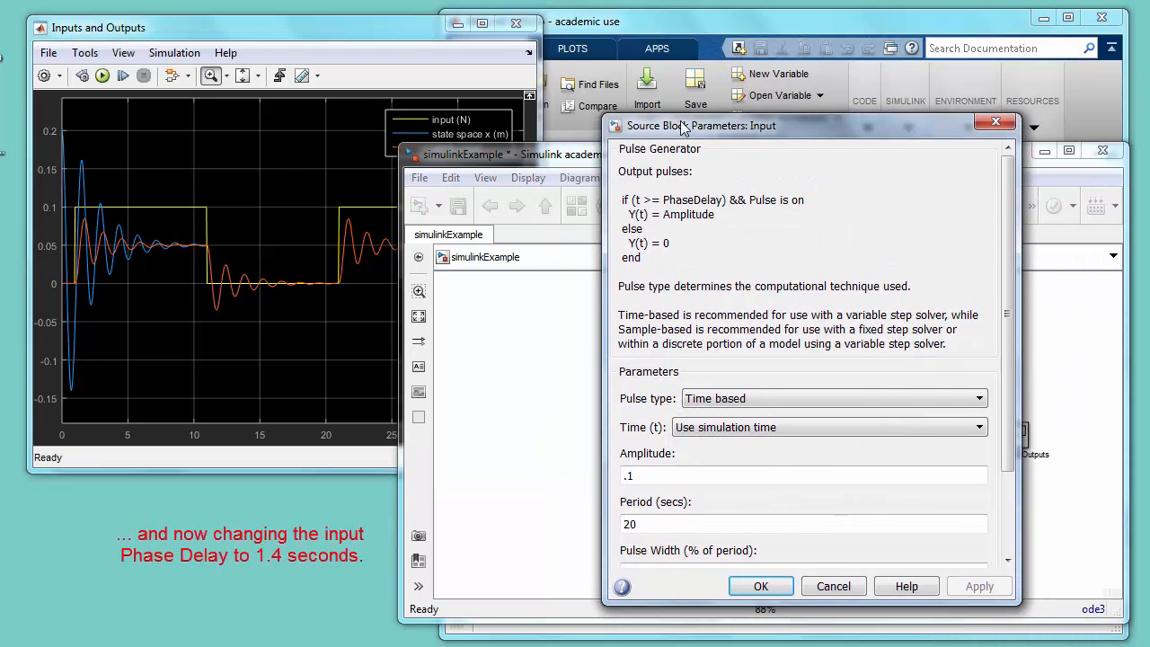
left_click_drag(773, 203, 679, 123)
left_click_drag(1003, 346, 1003, 426)
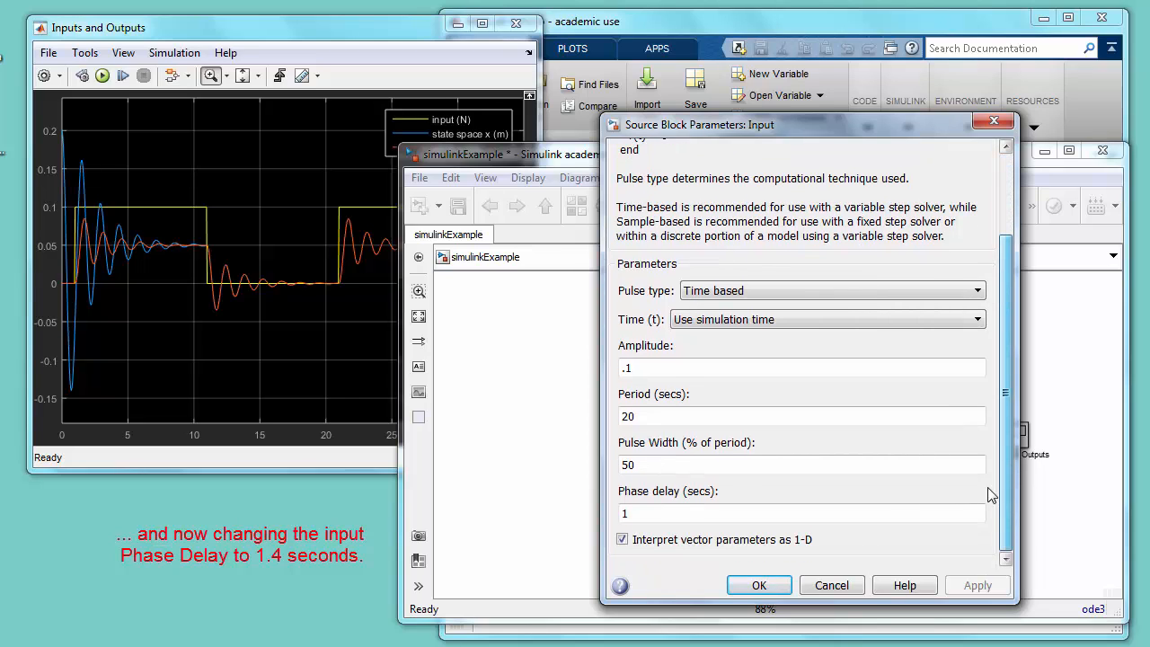
double_click(678, 511)
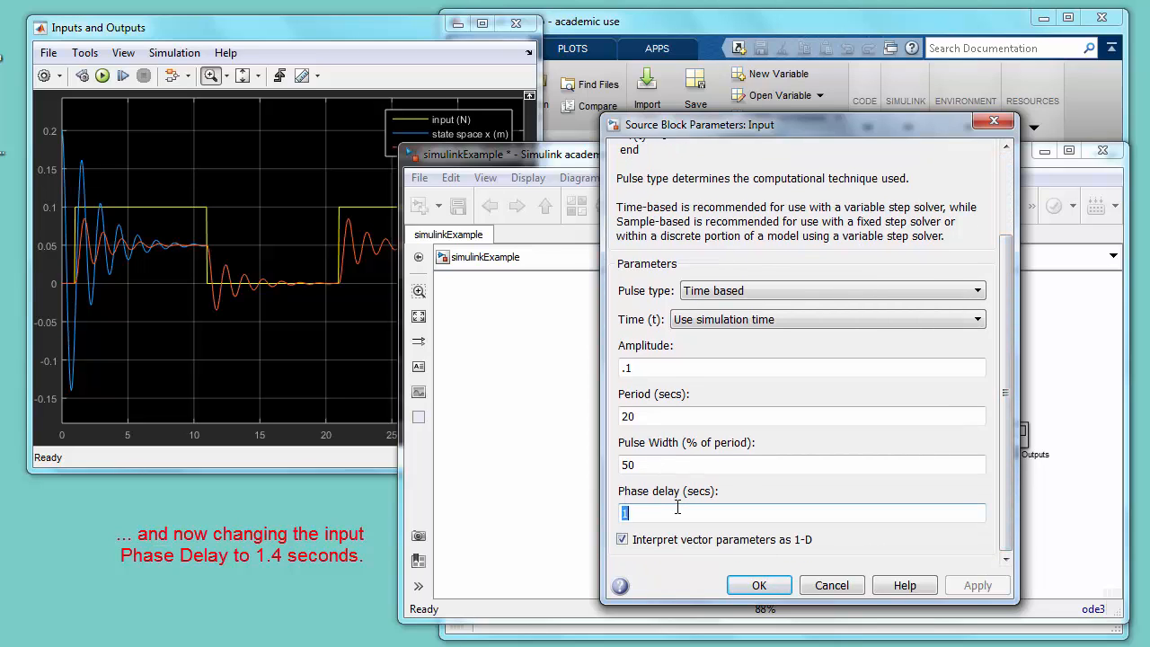
type("1")
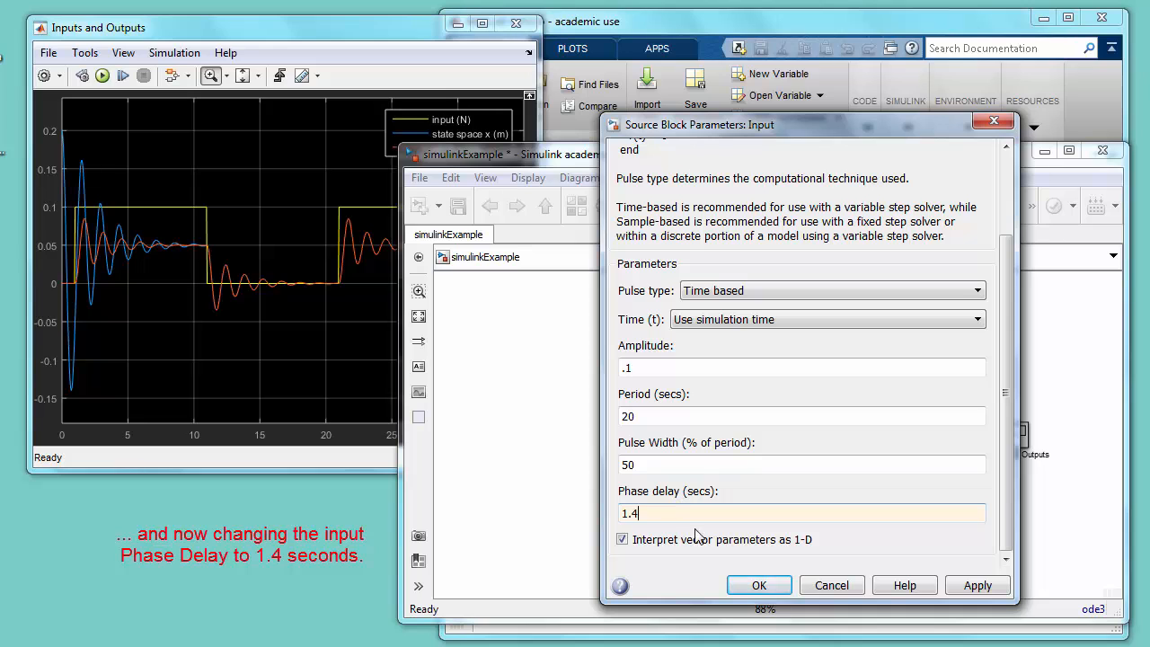
type(".4")
left_click(753, 585)
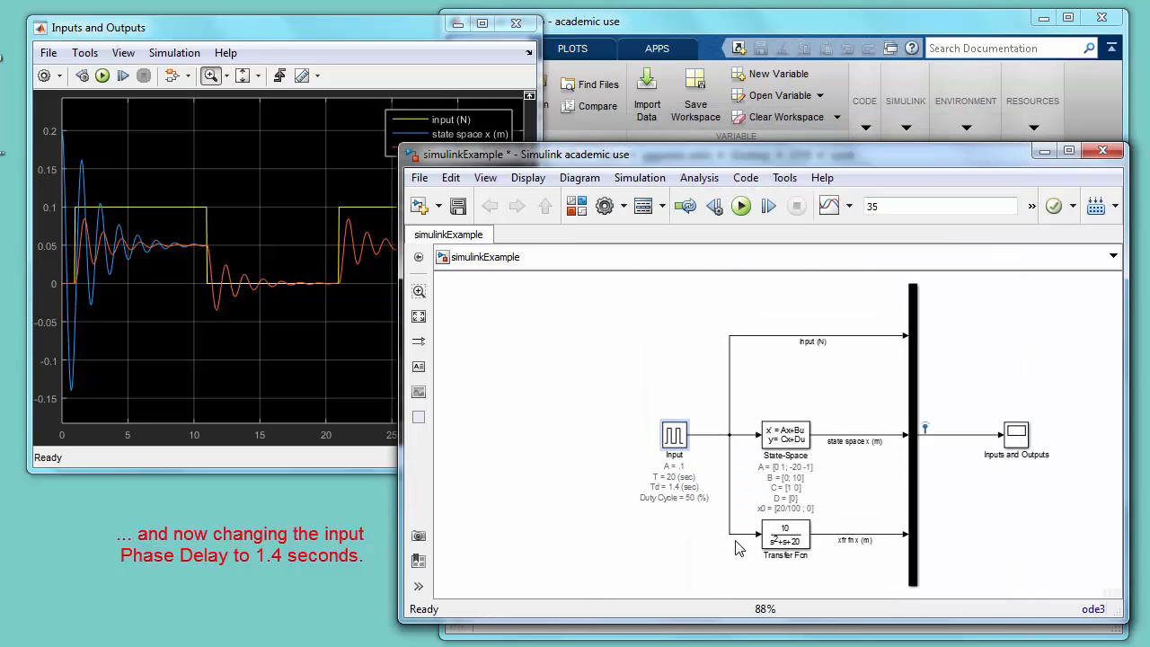
- Set the State-Space block's initial conditions to [10/100 ; 0] and rerun the simulation
double_click(786, 435)
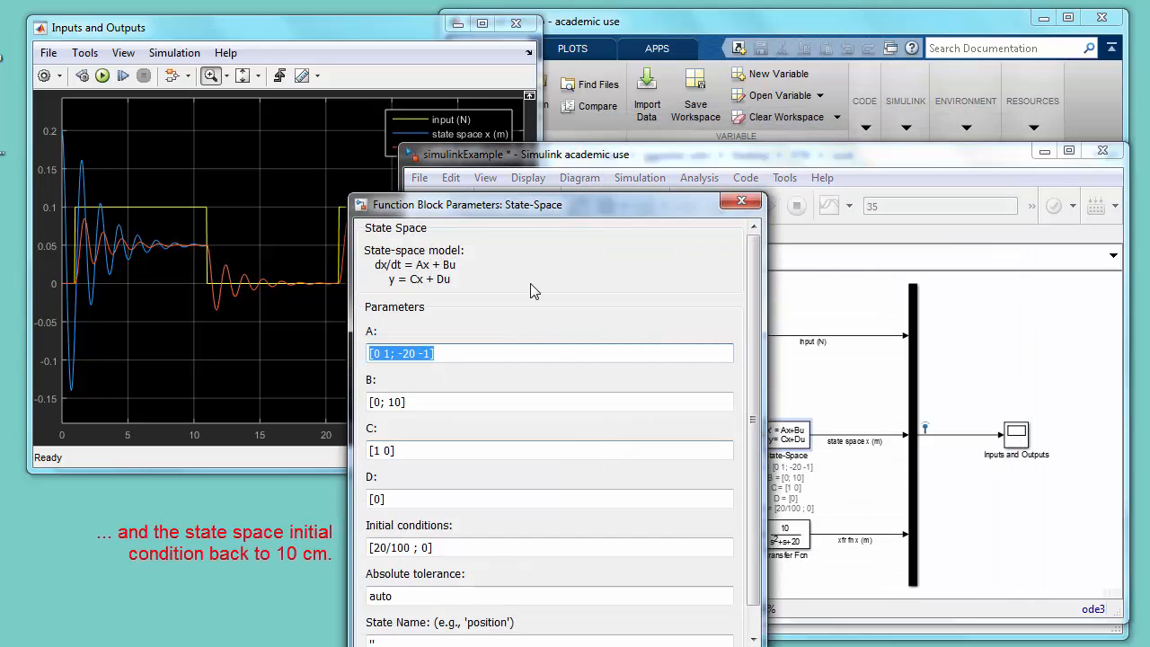
left_click_drag(533, 207, 544, 122)
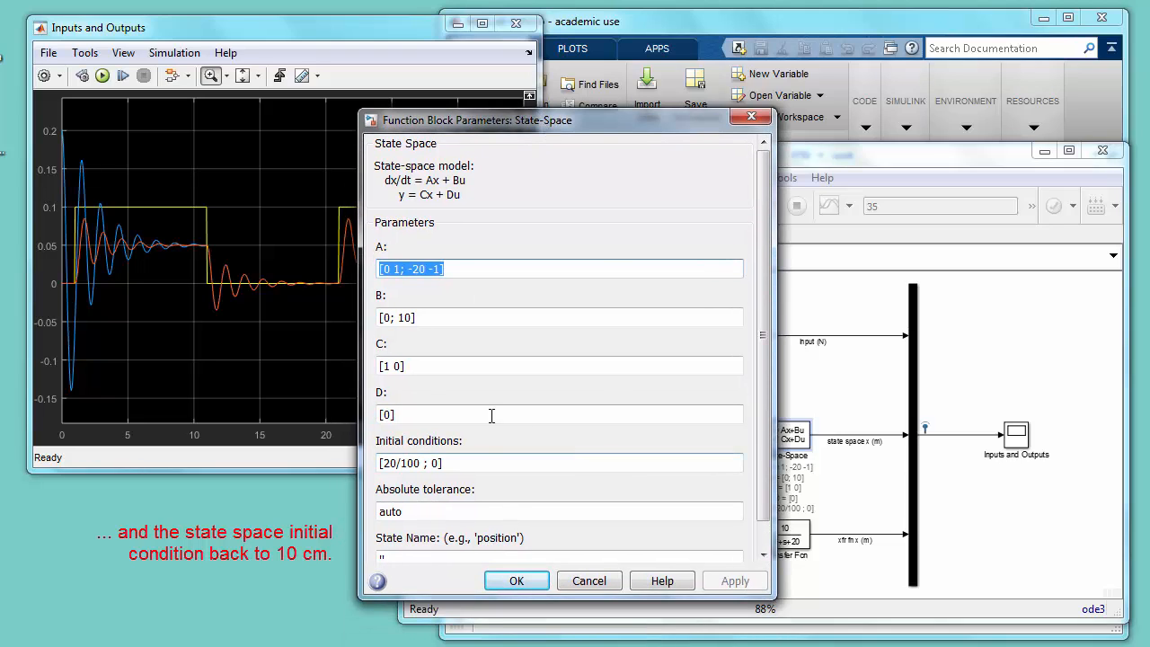
left_click(391, 464)
left_click(391, 463)
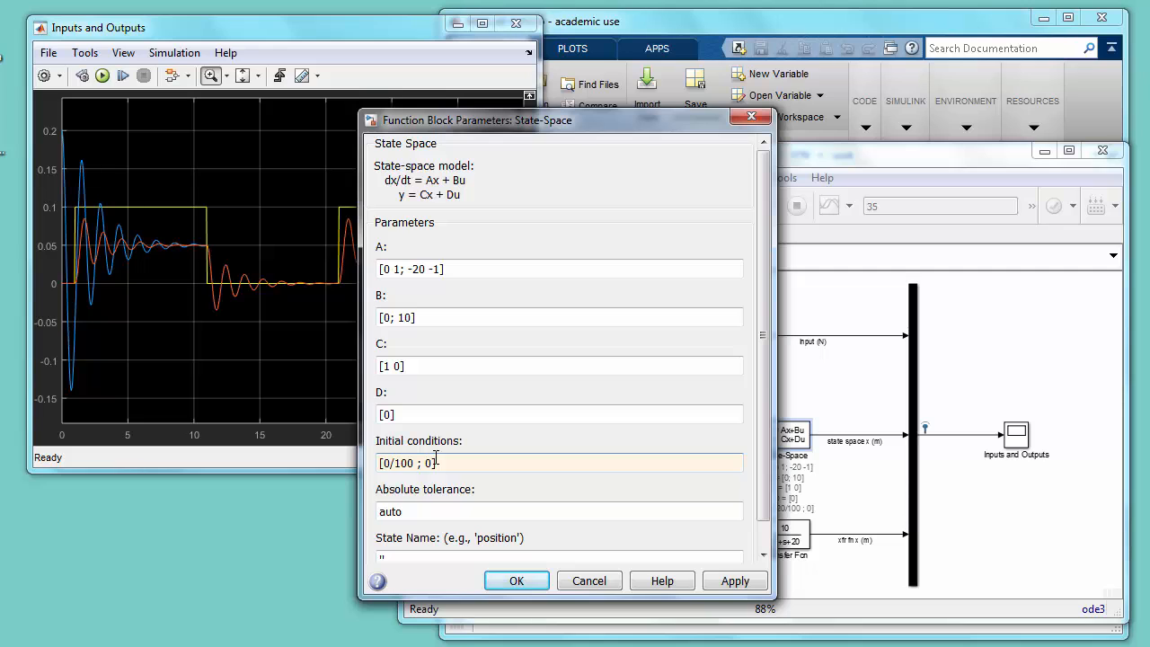
type("1")
left_click(515, 581)
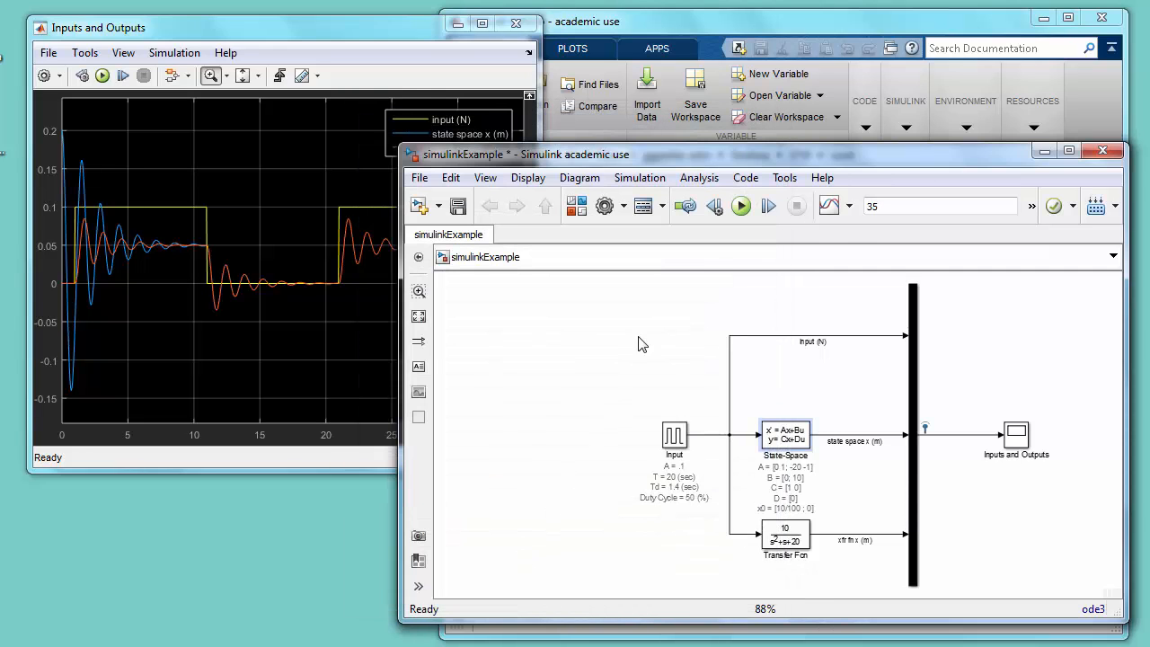
left_click(740, 207)
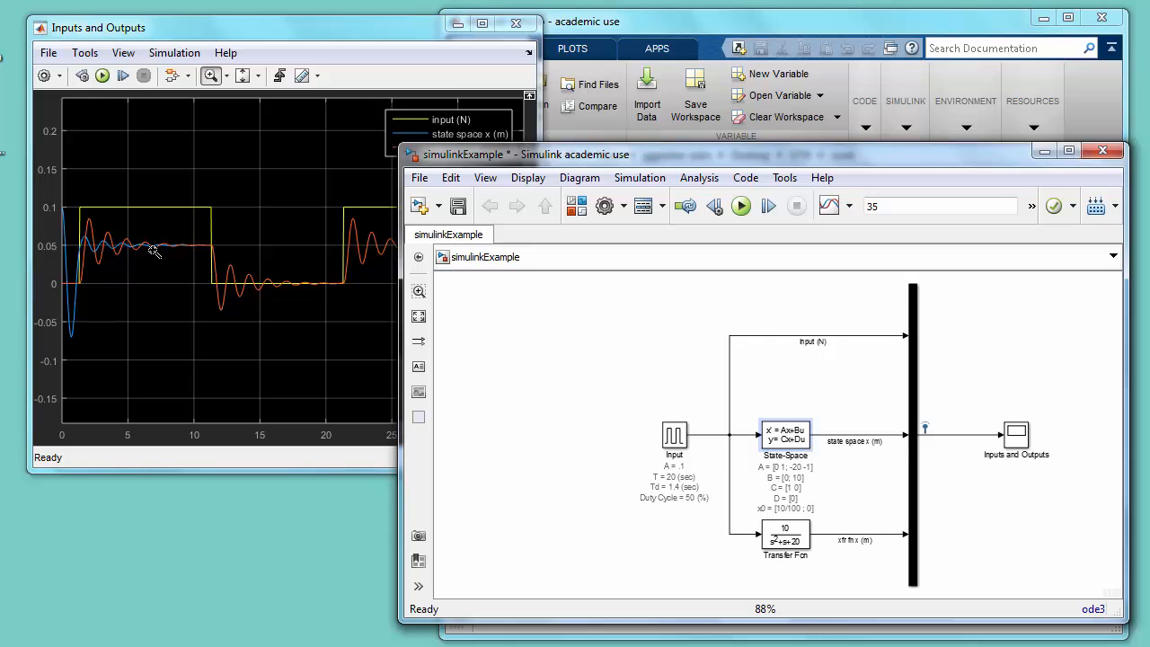
- Switch to the main MATLAB window and widen the Workspace area so the logged variables' values can be read
left_click_drag(592, 148, 562, 63)
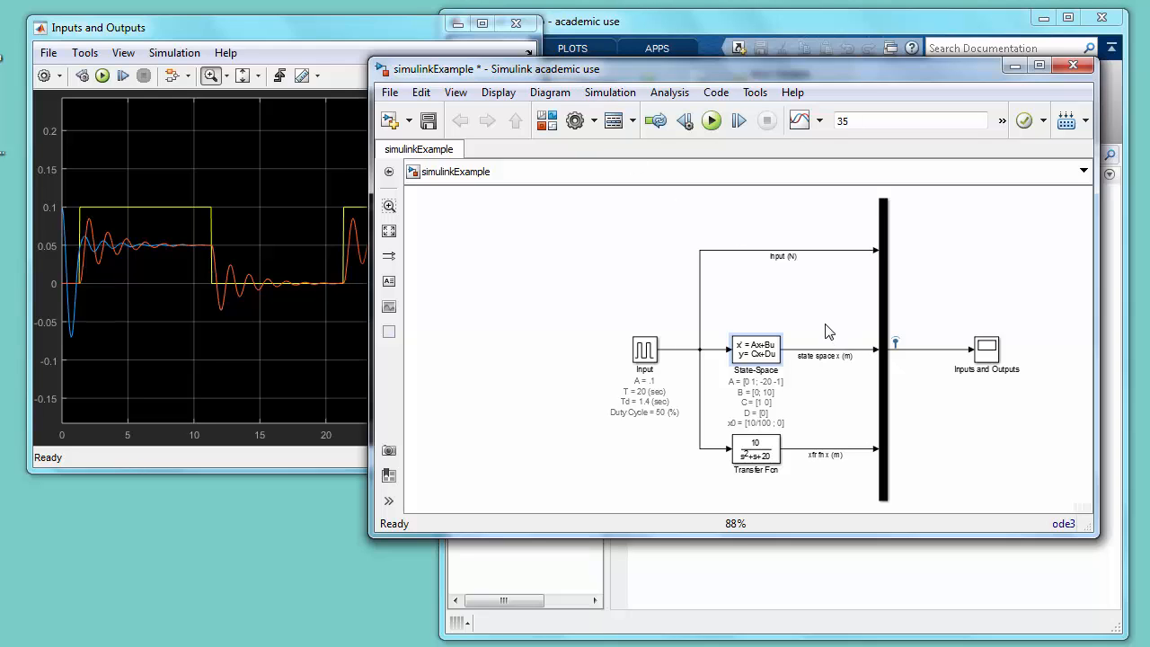
left_click(783, 570)
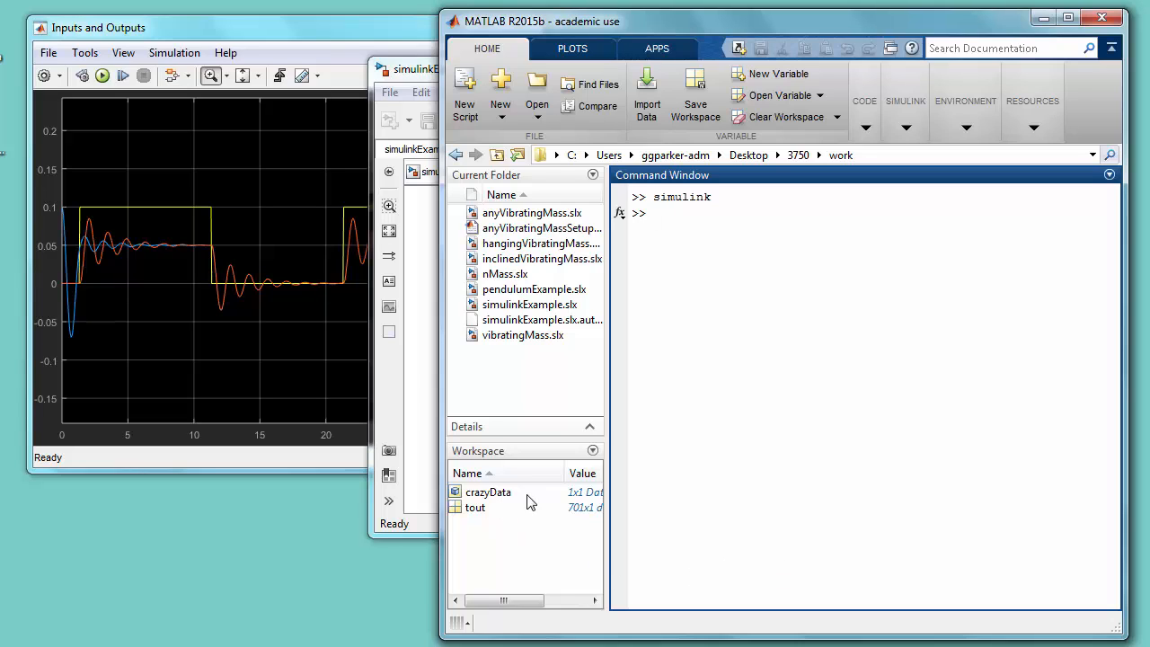
left_click_drag(604, 435, 647, 437)
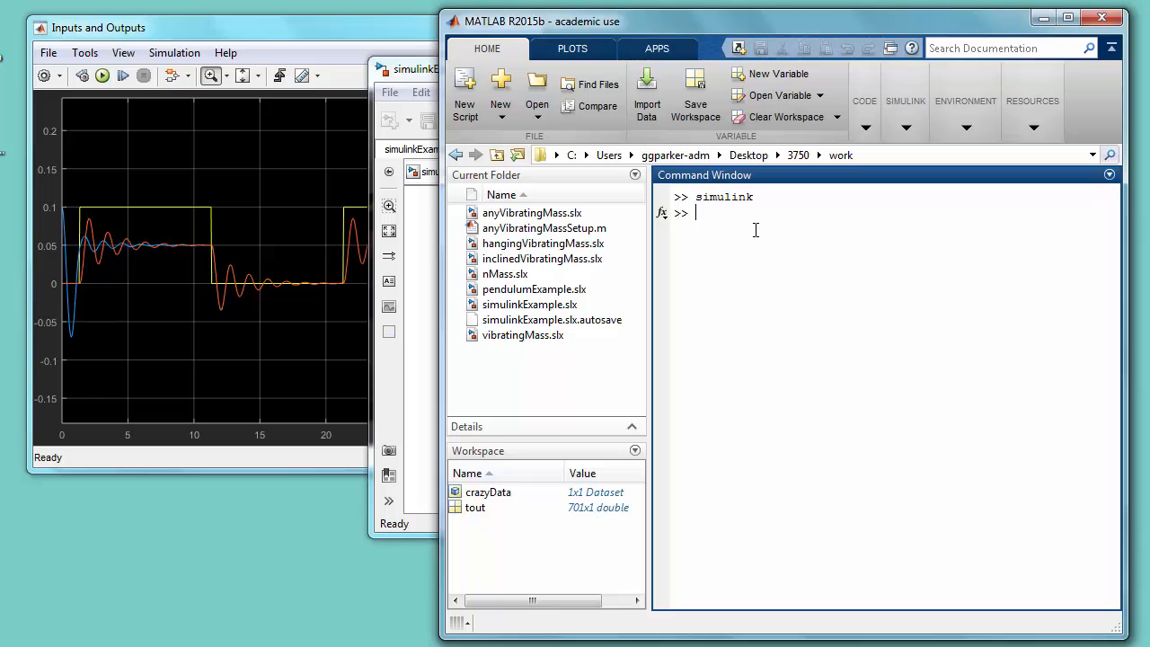
- Display the contents of the logged dataset crazyData in the Command Window
type("cra")
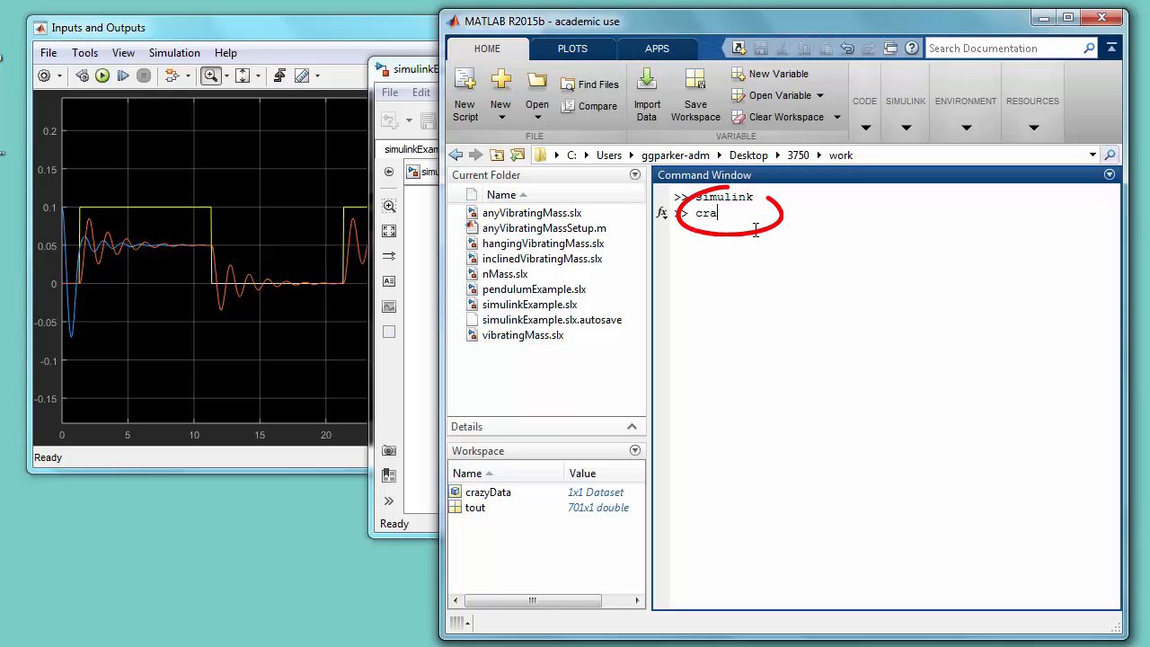
type("zyData")
key("Return")
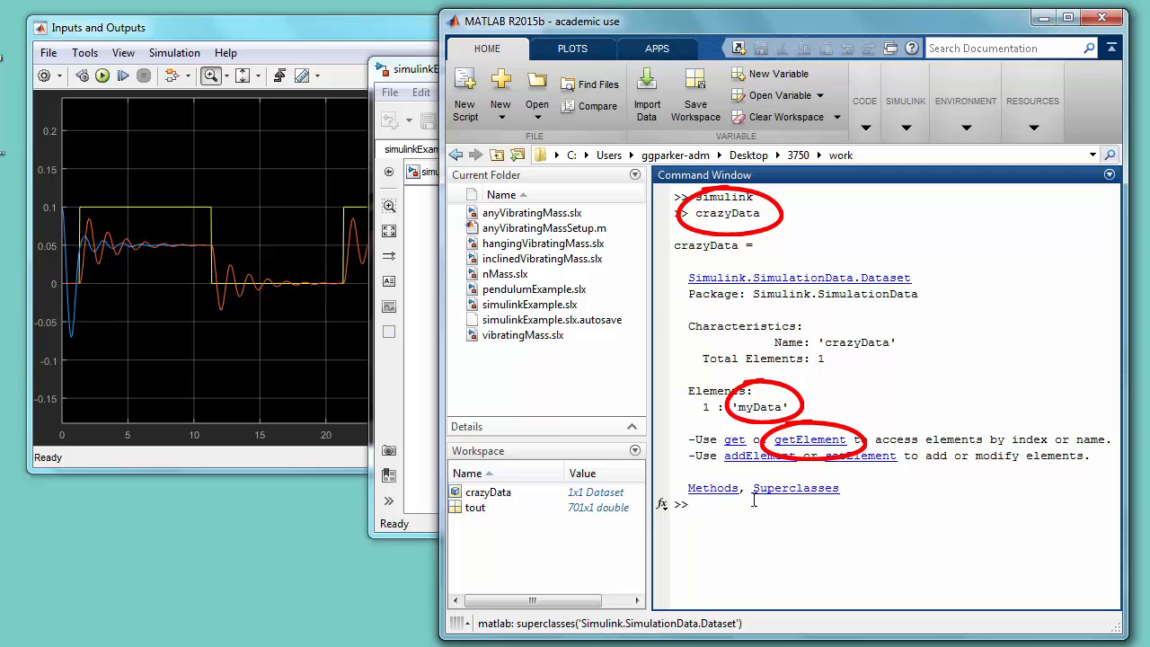
- Display the myData element of crazyData in the Command Window with crazyData.getElement('myData')
type("cr")
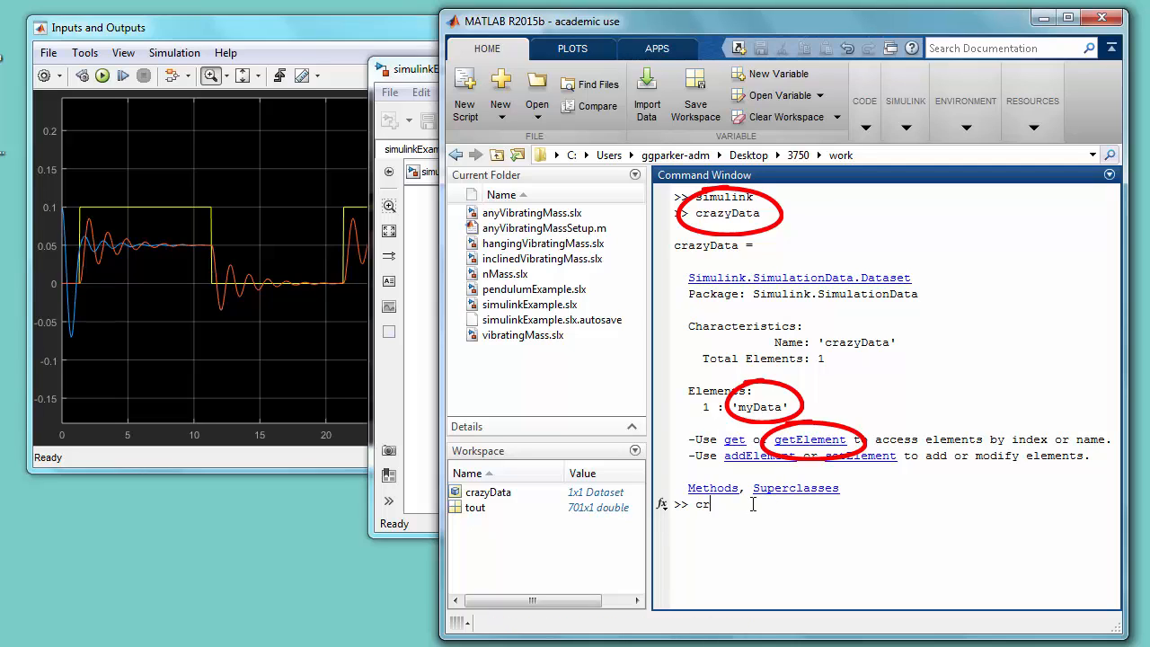
type("azyData.getElement")
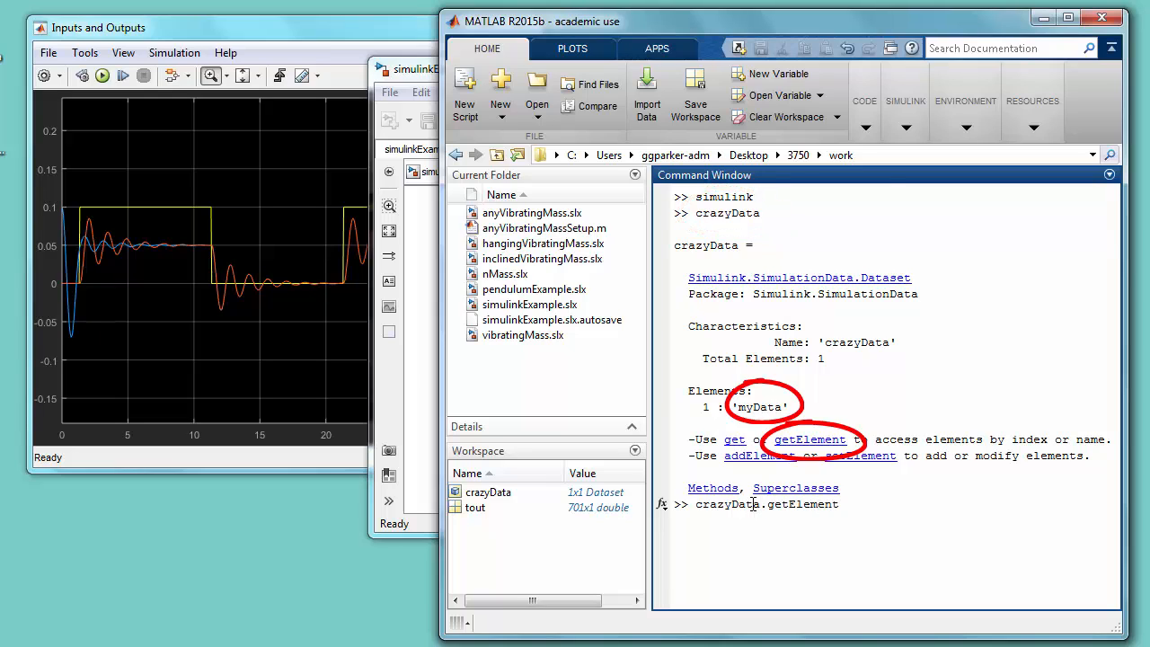
type("('myData')")
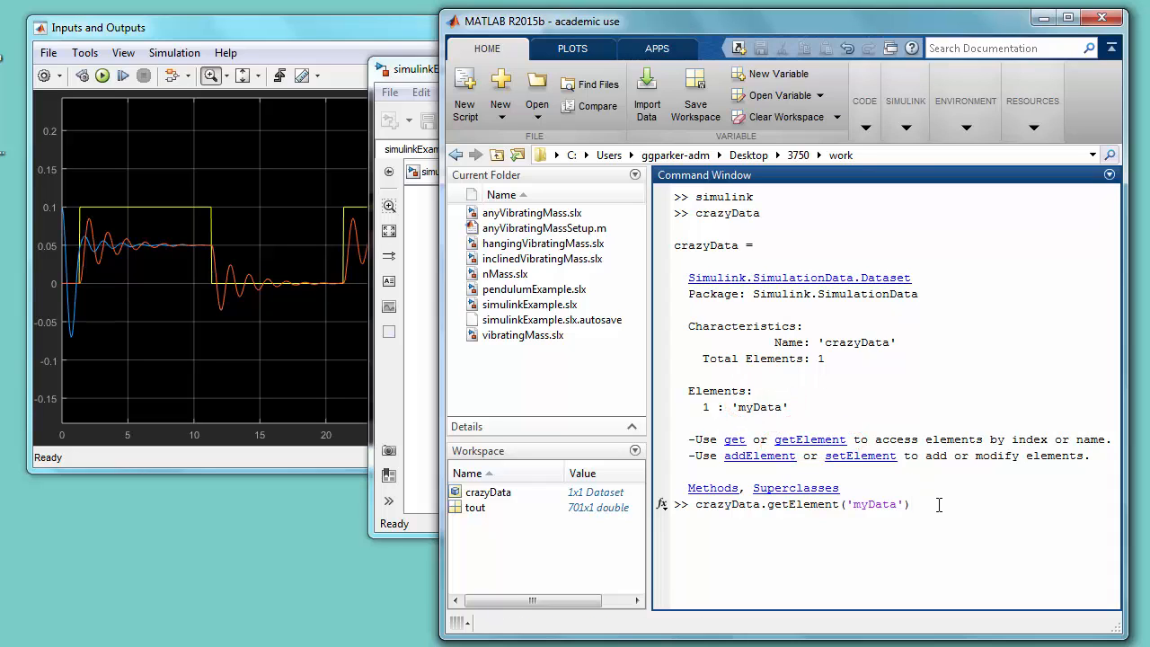
key("Return")
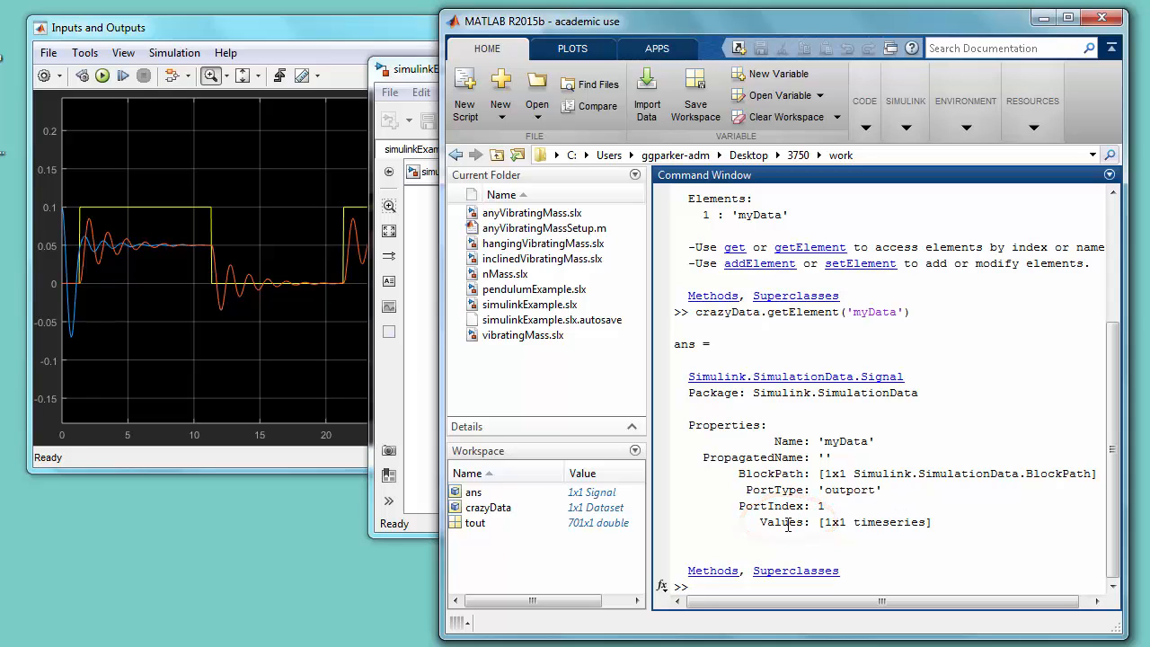
- Display the timeseries stored in the myData element with crazyData.getElement('myData').Values
key("Up")
type(".V")
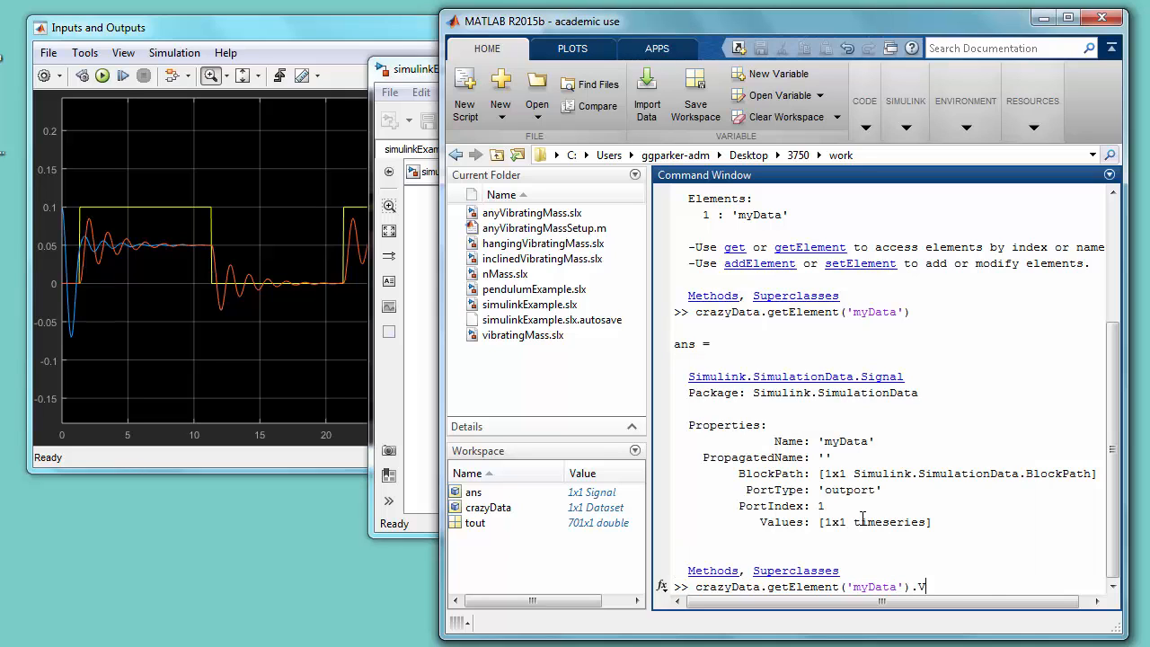
type("alues")
key("Return")
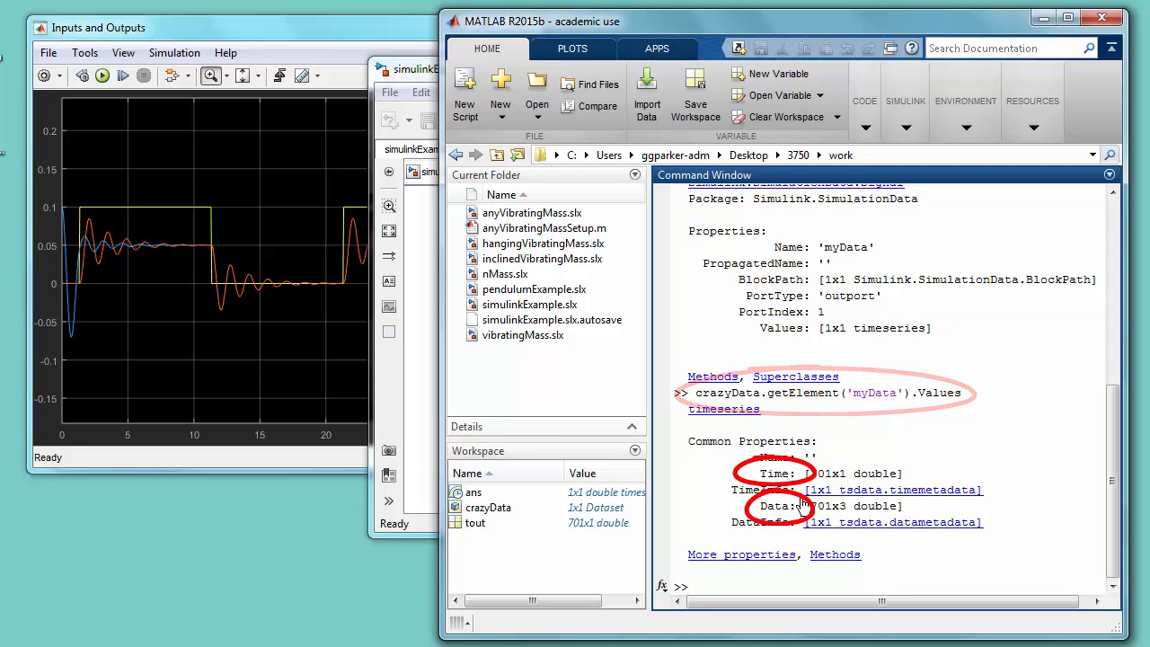
type("time")
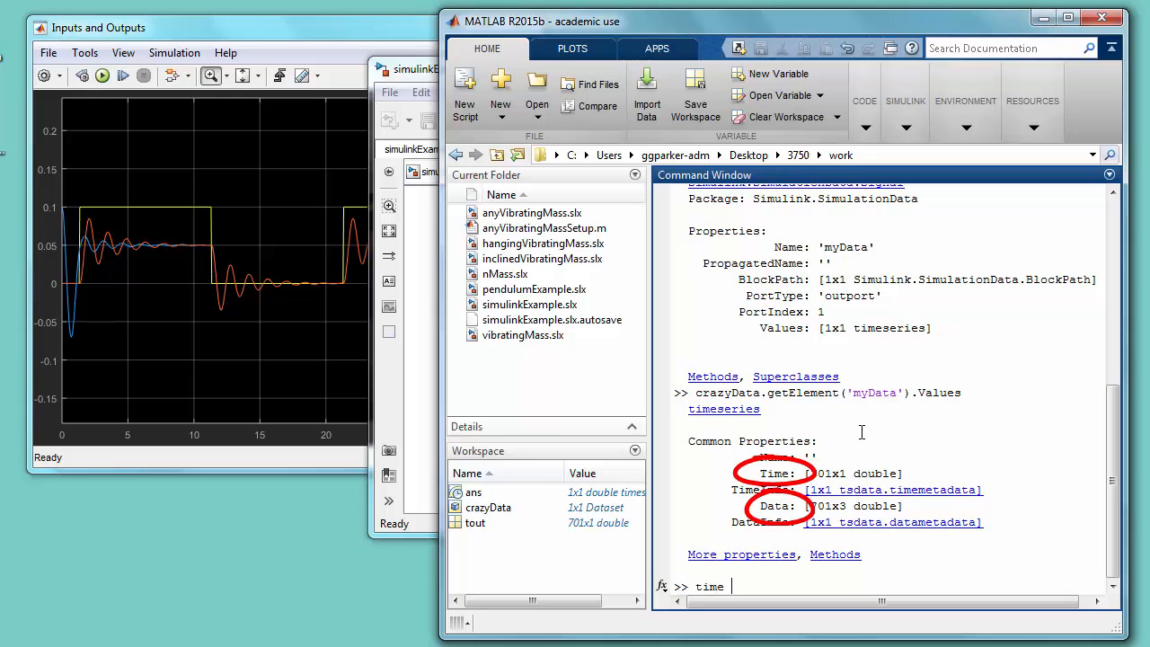
key("BackSpace")
key("BackSpace")
key("BackSpace")
key("BackSpace")
key("BackSpace")
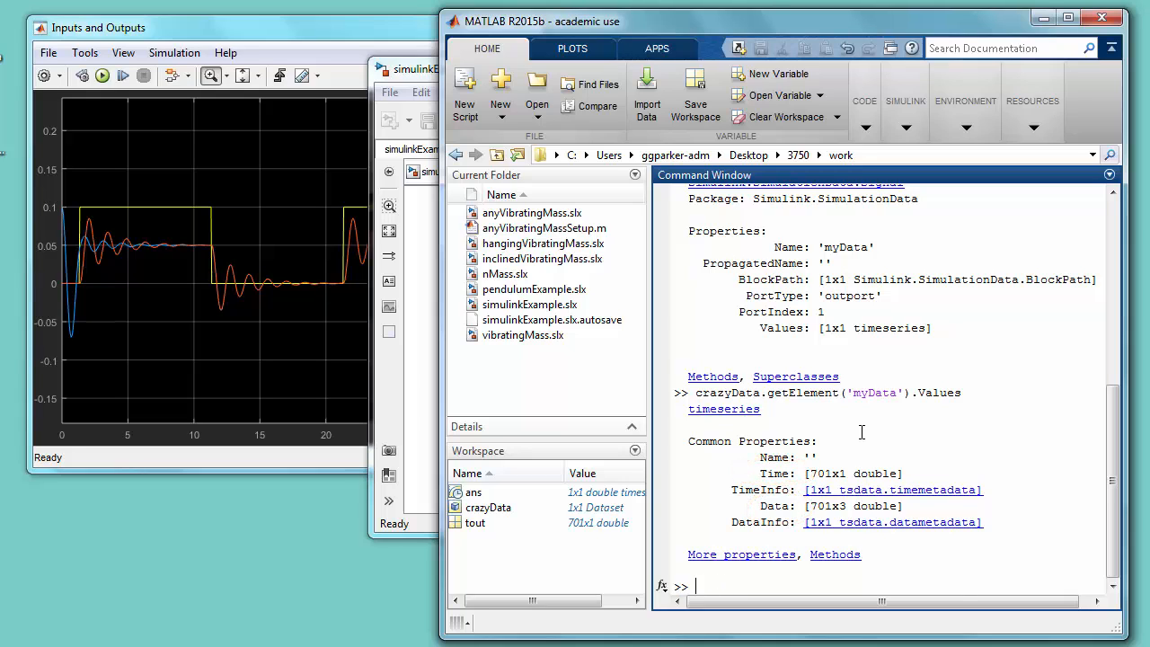
- Extract the logged time vector with time = crazyData.getElement('myData').Values.Time; and output suppressed
key("Up")
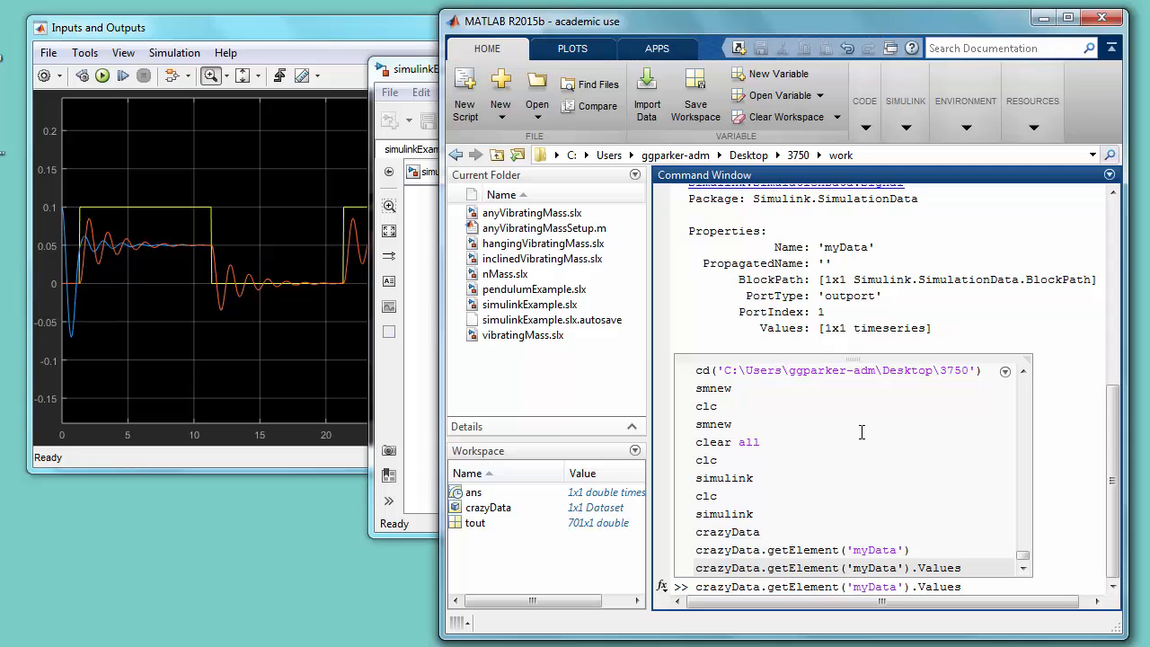
key("Return")
key("Up")
type(".Time")
key("Home")
type("time")
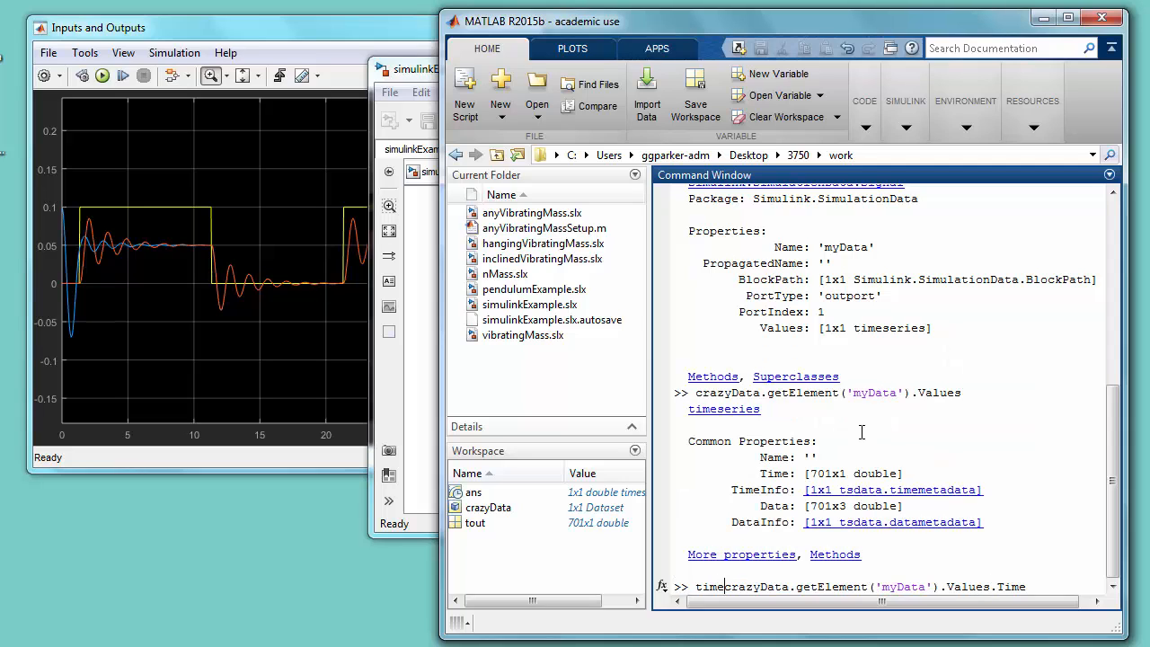
type(" =")
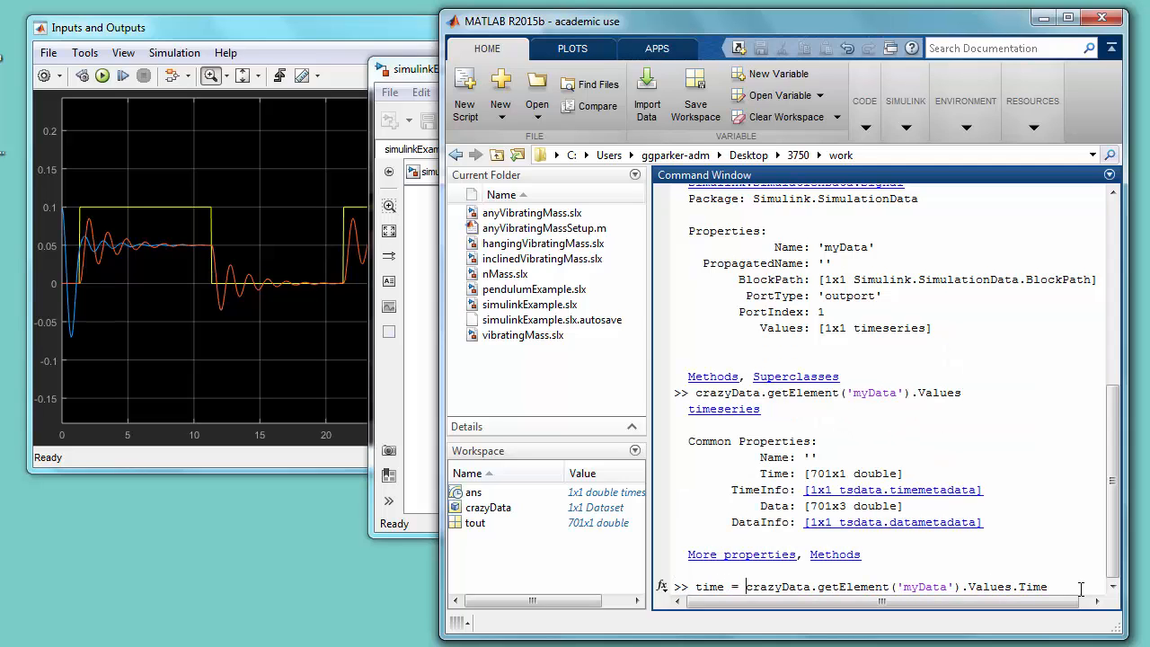
left_click(1081, 588)
key("Return")
- Extract the logged signals with outs = crazyData.getElement('myData').Values.Data; based on the previous command
key("Up")
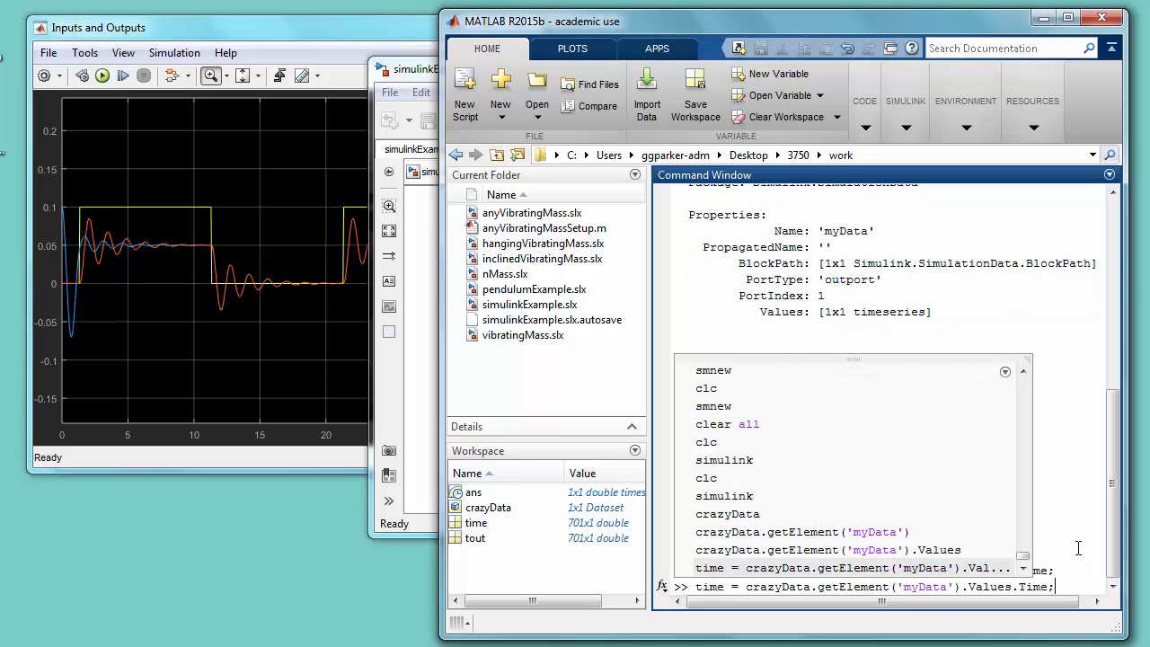
key("Left")
key("BackSpace")
key("BackSpace")
key("BackSpace")
key("BackSpace")
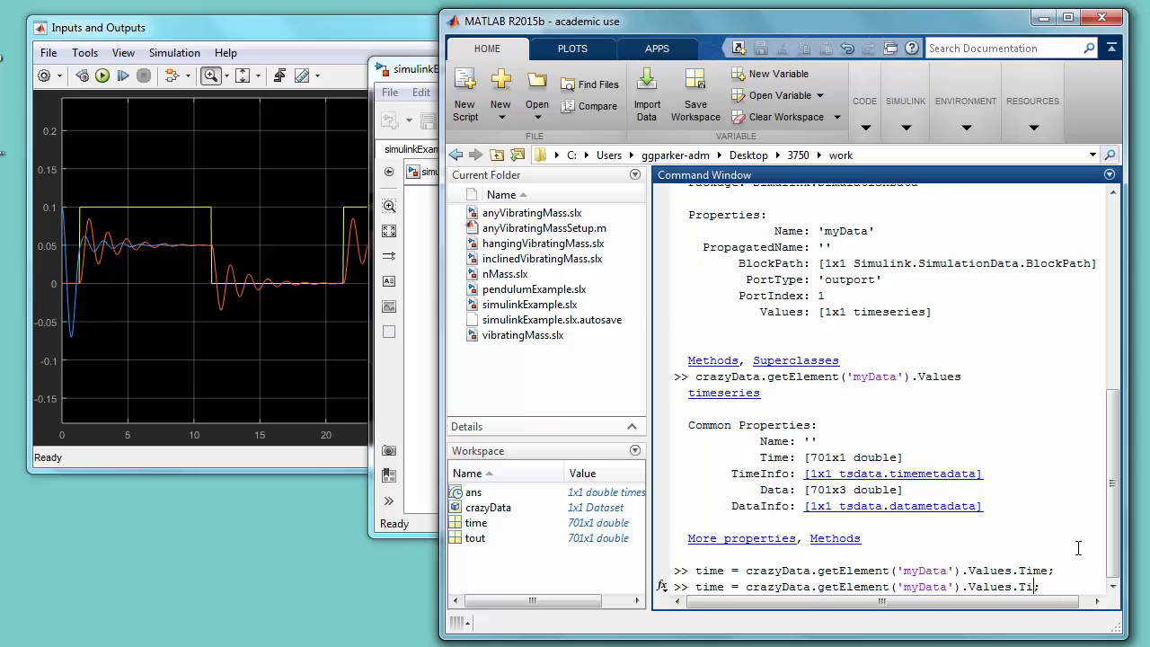
type("Data")
key("BackSpace")
key("BackSpace")
key("BackSpace")
key("BackSpace")
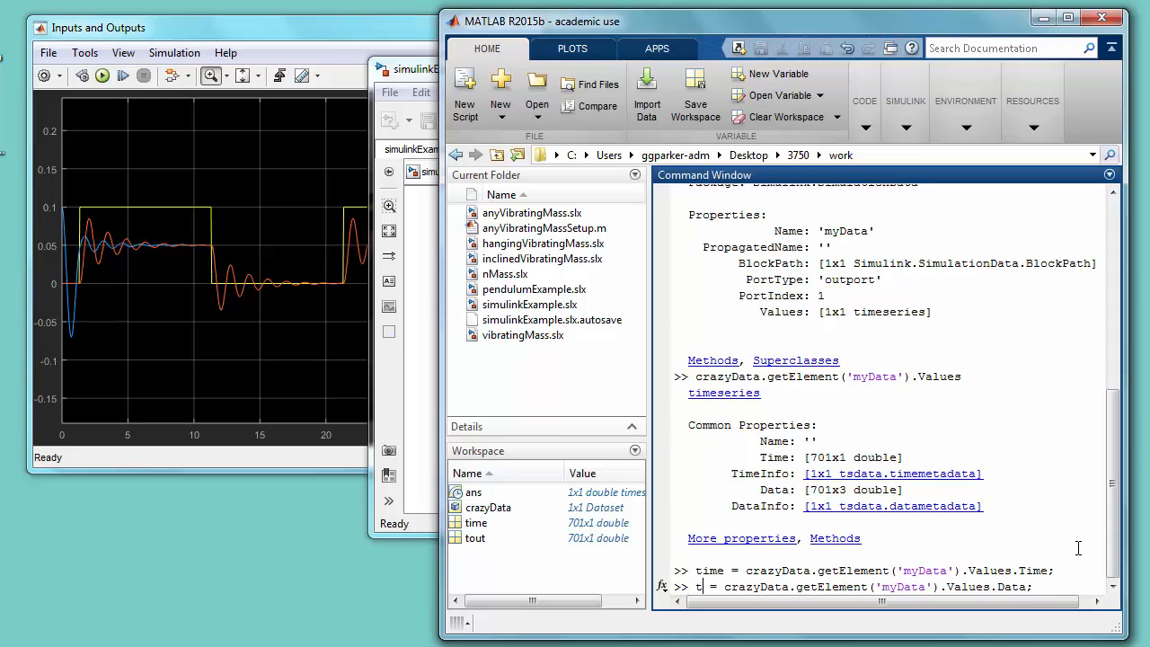
type("outs")
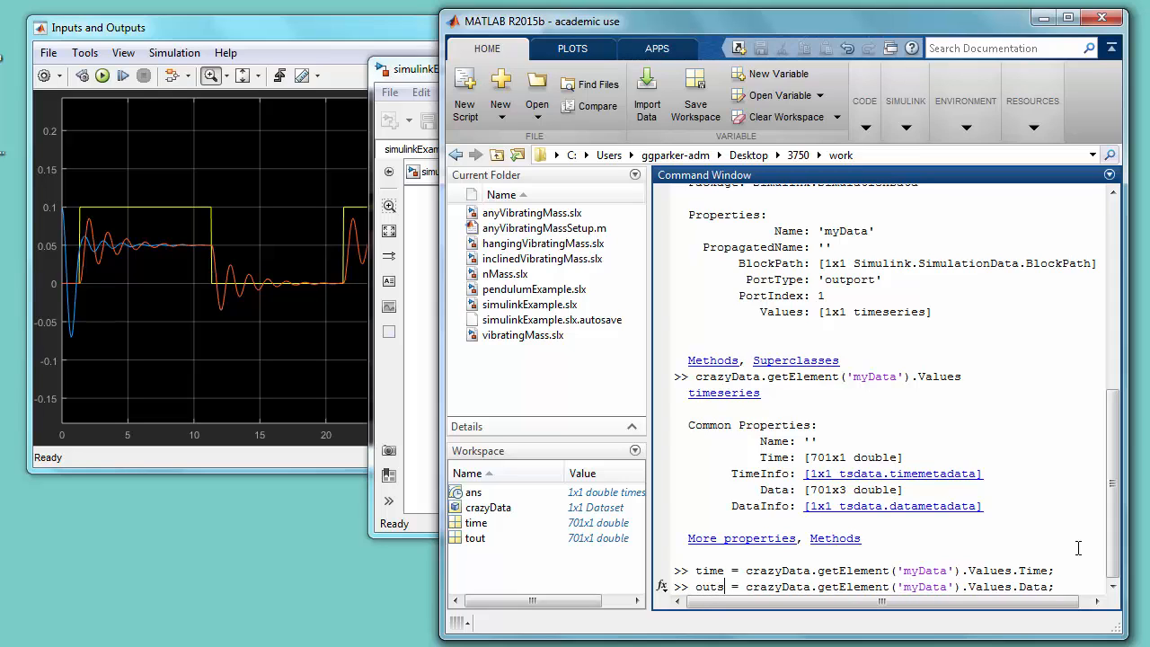
key("Return")
- Plot outs against time and compare the figure side by side with the Inputs and Outputs scope before closing it
type("plo")
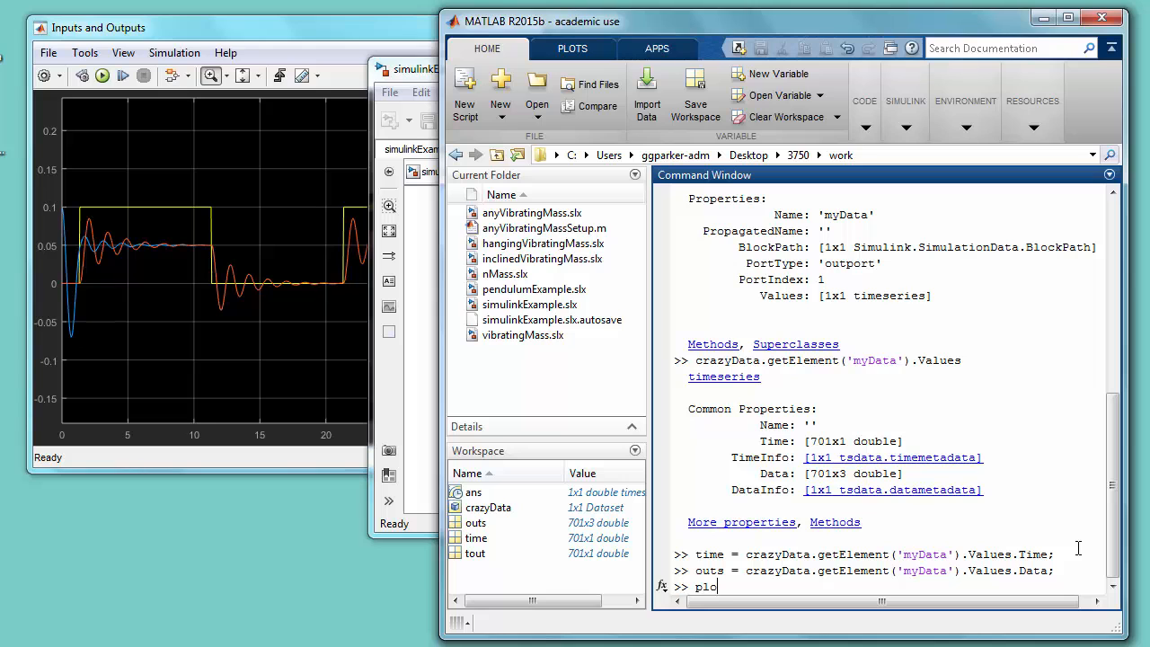
type("t(time,outs)")
key("Return")
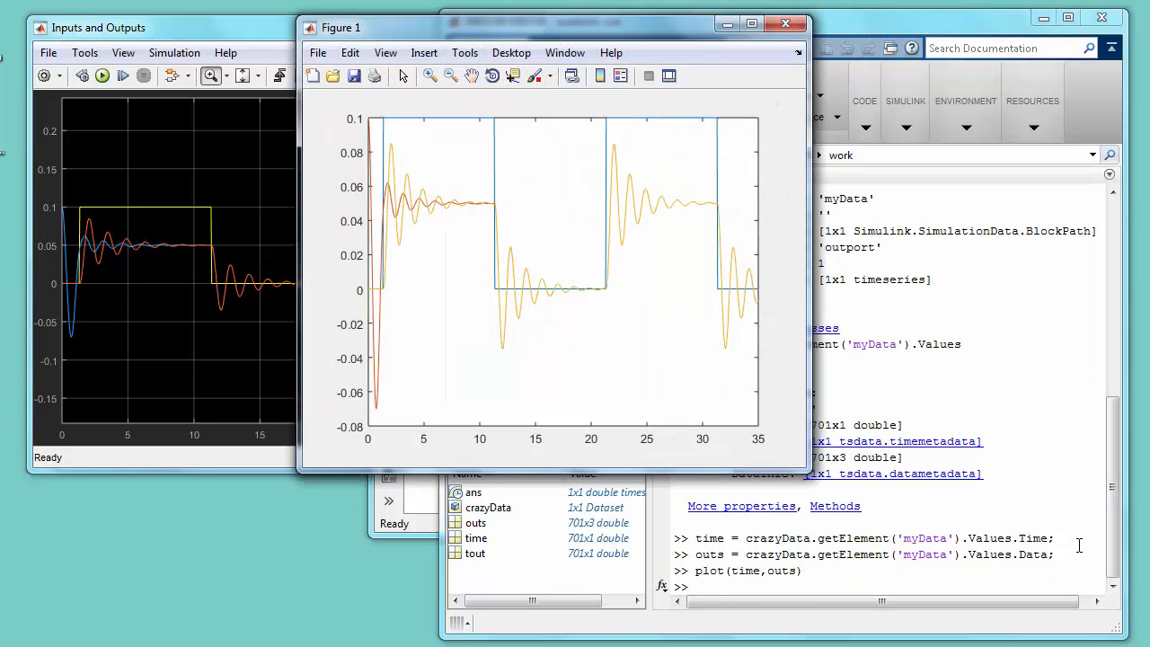
left_click_drag(552, 33, 736, 53)
left_click(361, 32)
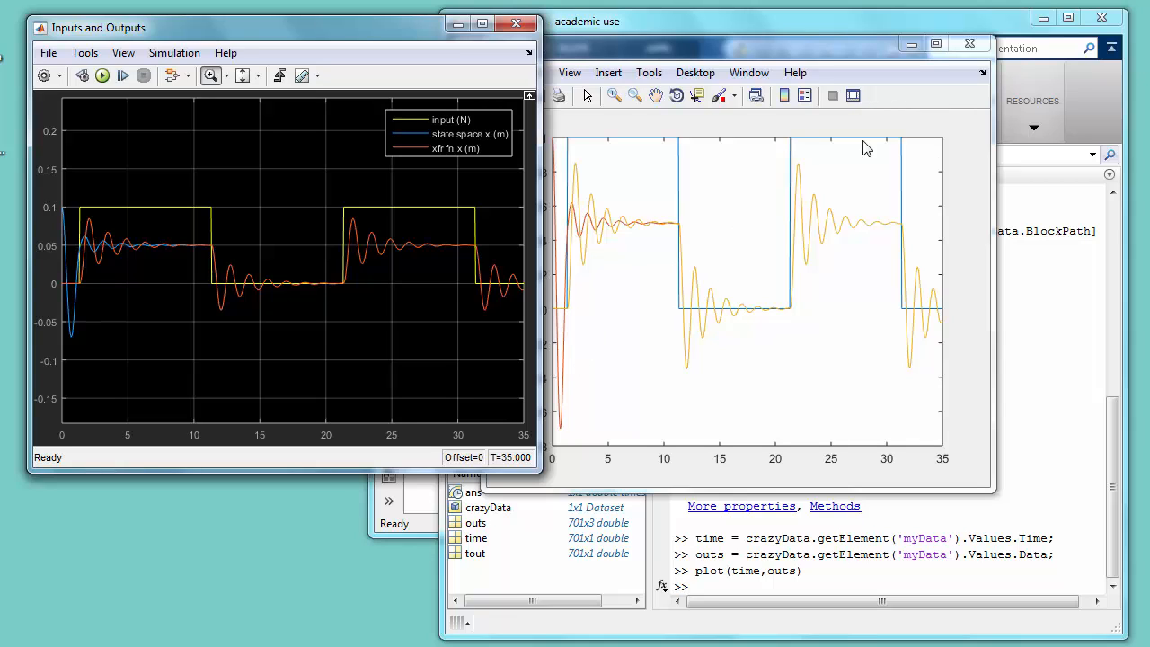
left_click(969, 44)
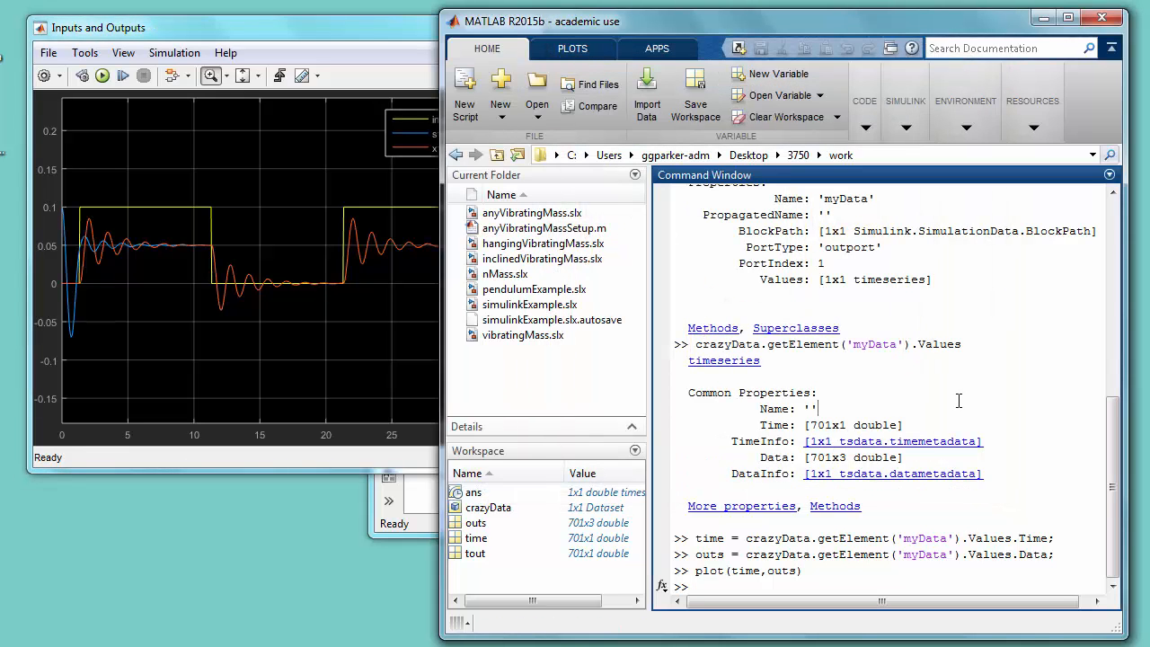
- Save the crazyData variable to a MAT-file named crazyData in the current folder
type("save crazyData c")
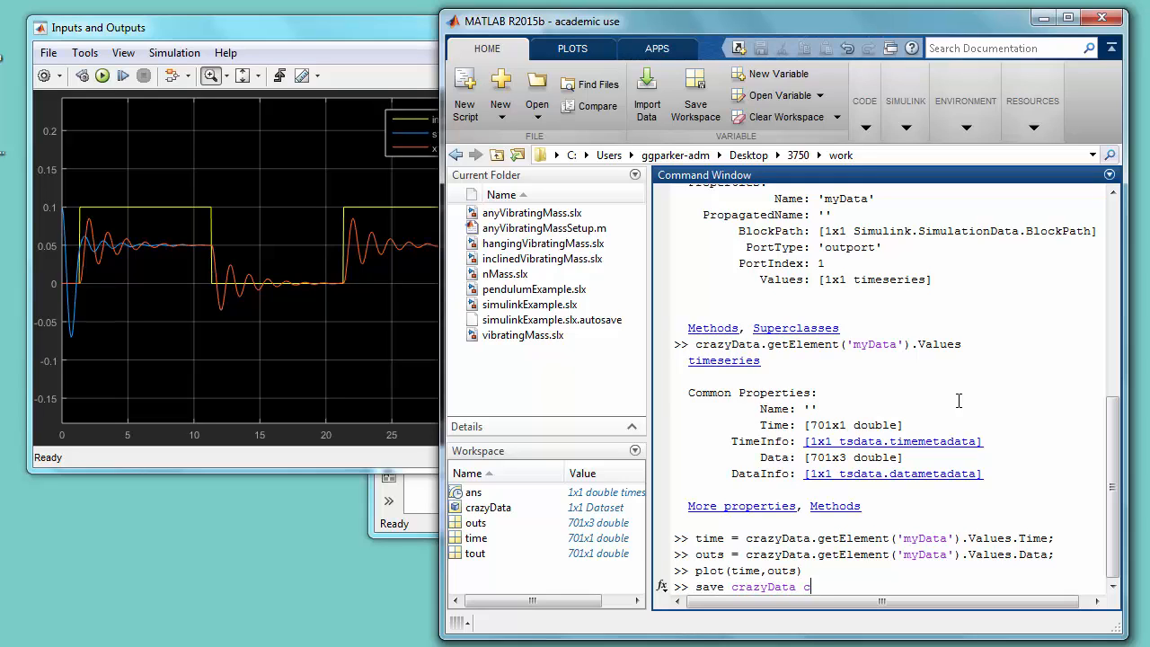
type("razyData")
key("Return")
- Clear all workspace variables and reload the dataset from the crazyData file
type("cl")
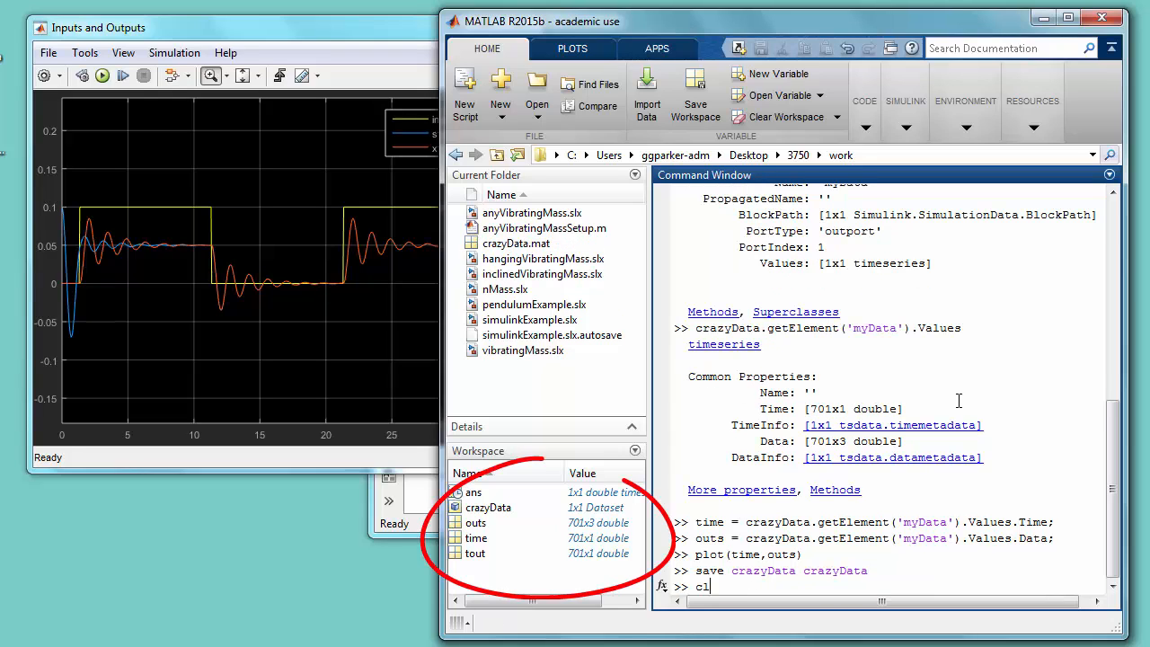
type("ear all")
key("Return")
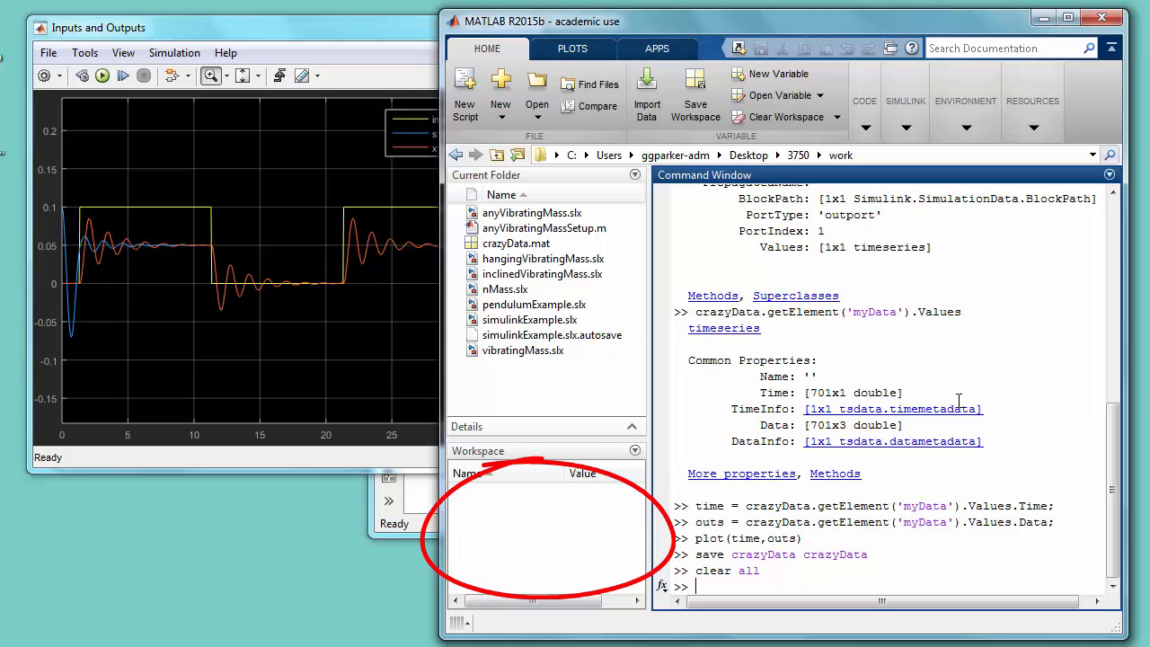
type("load crazyData")
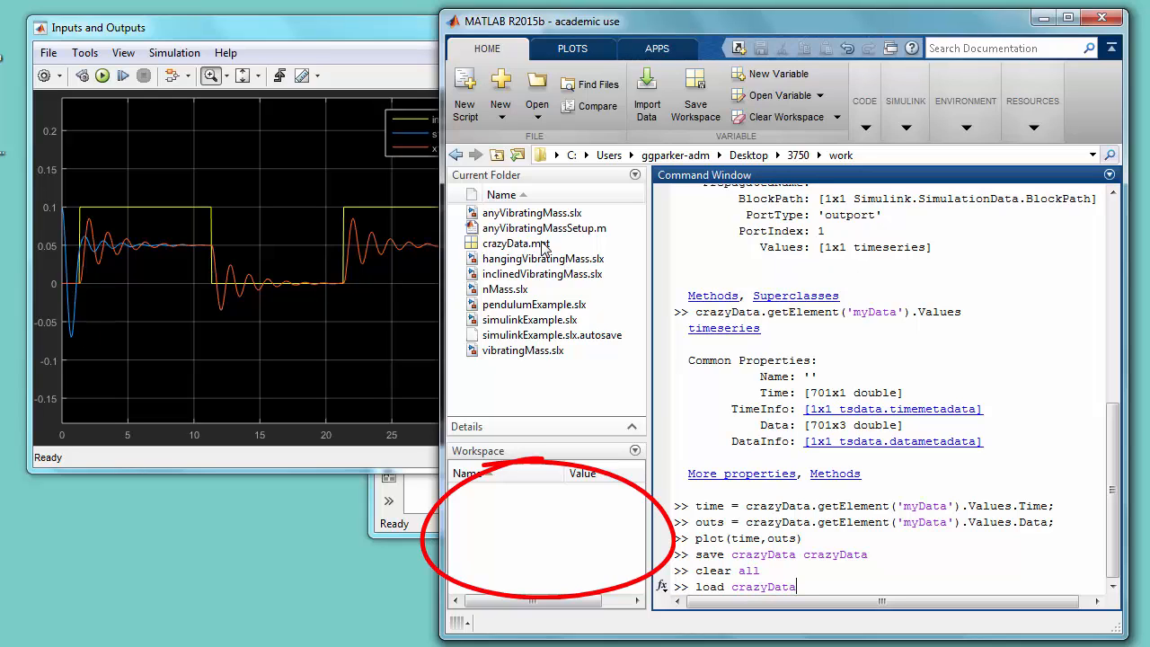
key("Return")
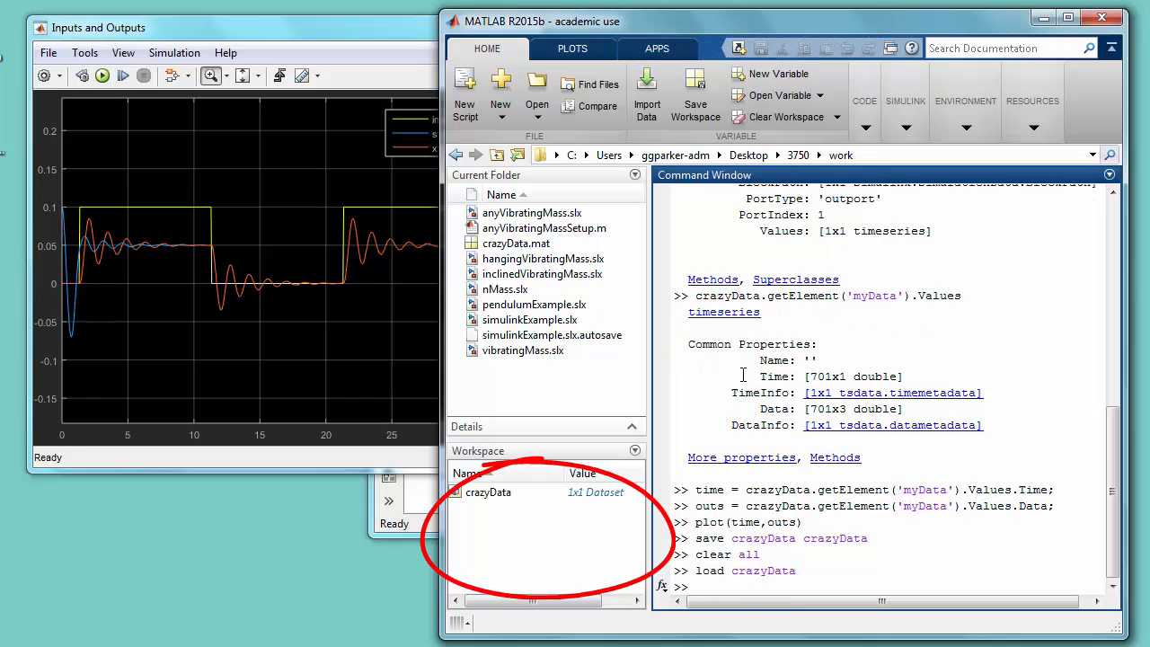
- Recreate the time and outs variables from the reloaded dataset by rerunning both earlier extraction commands
type("ti")
key("Up")
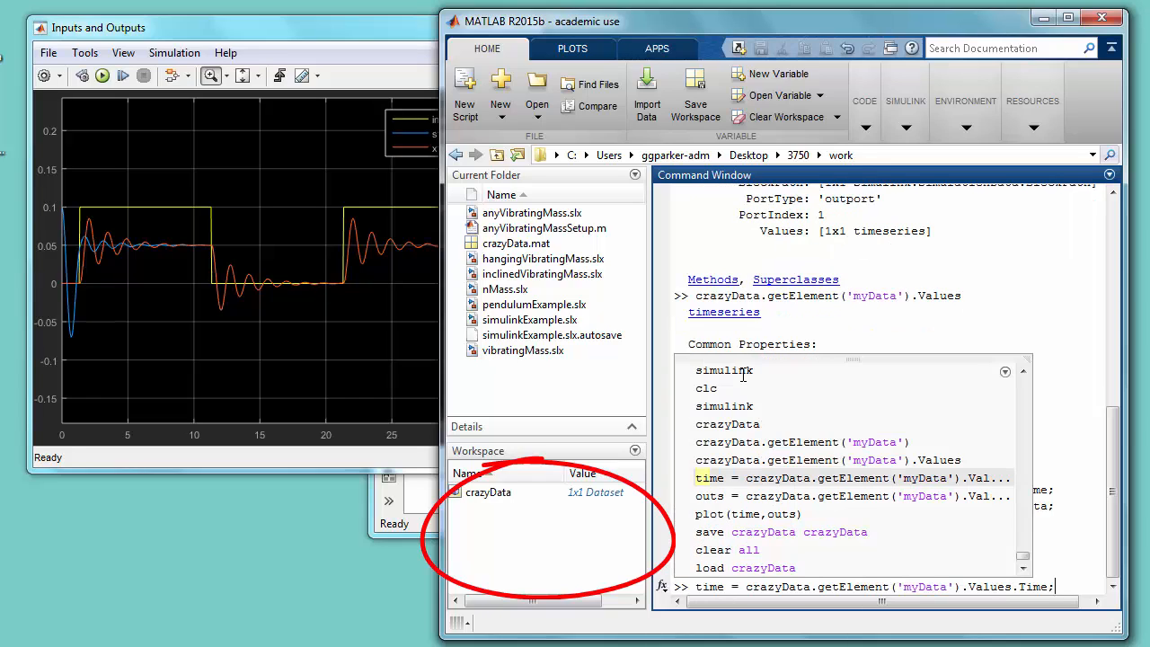
key("Return")
type("ou")
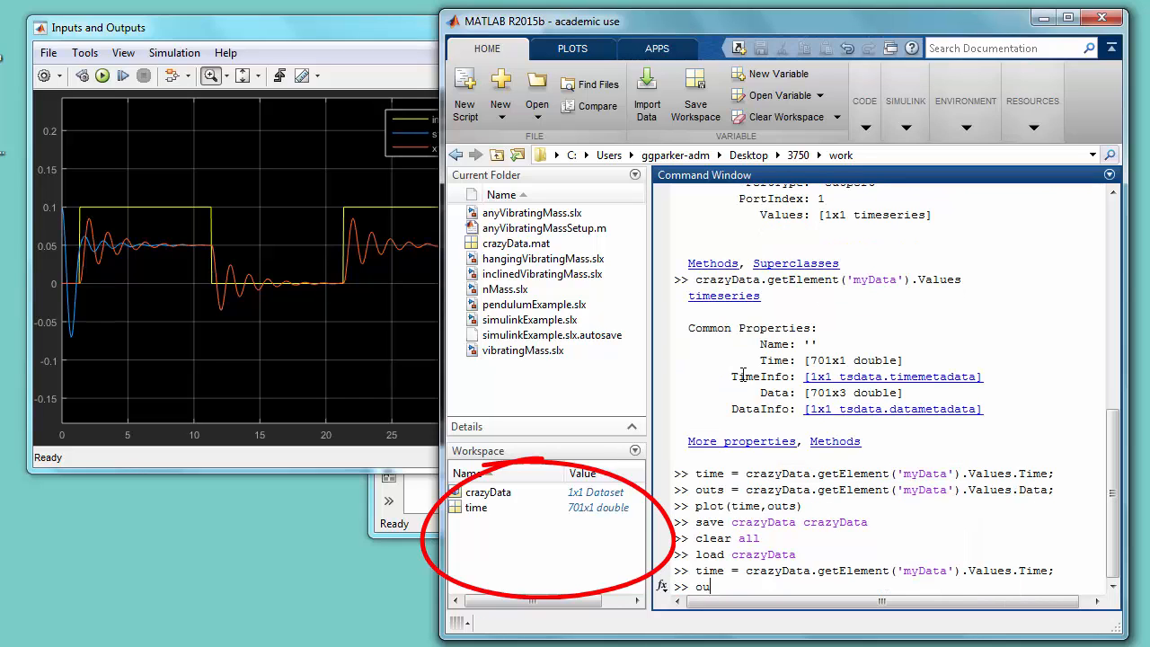
key("Up")
key("Return")
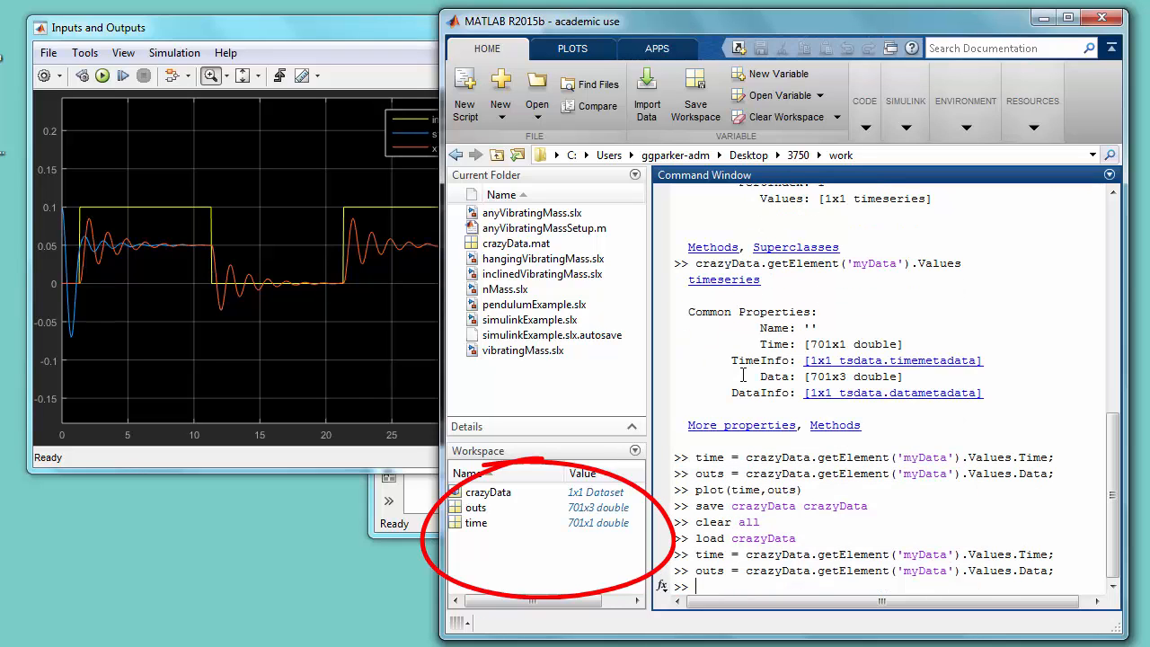
- Plot the recreated outs against time to check the reloaded data, and close the figure
type("pl")
key("Up")
key("Return")
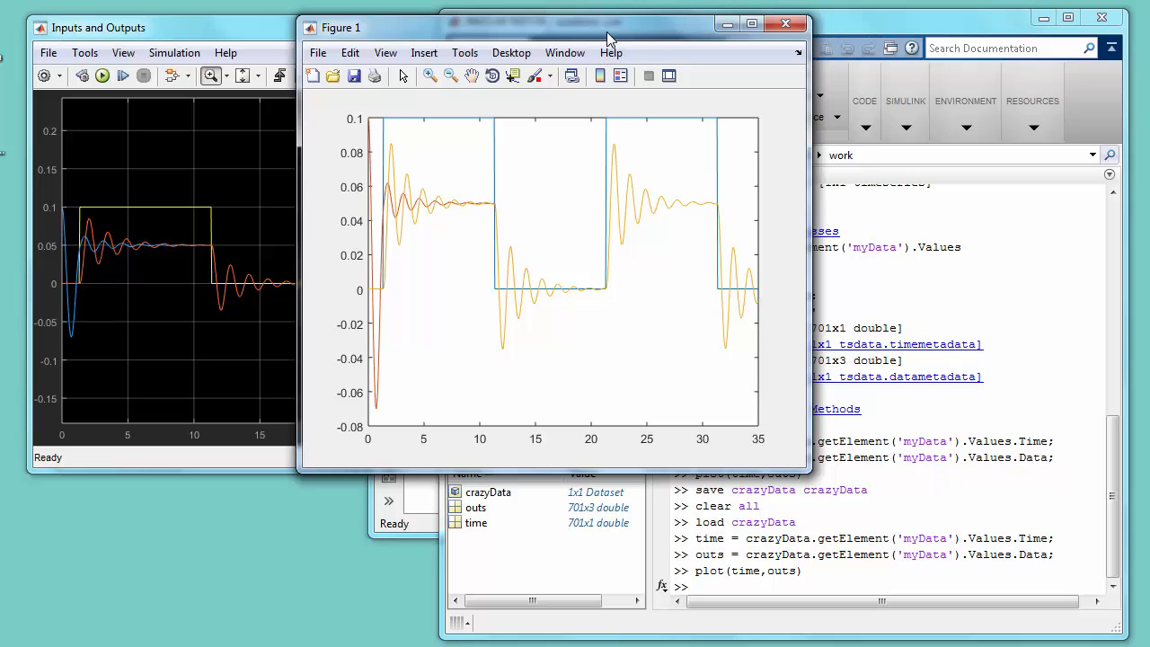
left_click(783, 28)
- Bring the simulinkExample model window to the front, moving and enlarging it to show the whole diagram with free space
left_click(409, 526)
left_click_drag(611, 70, 304, 62)
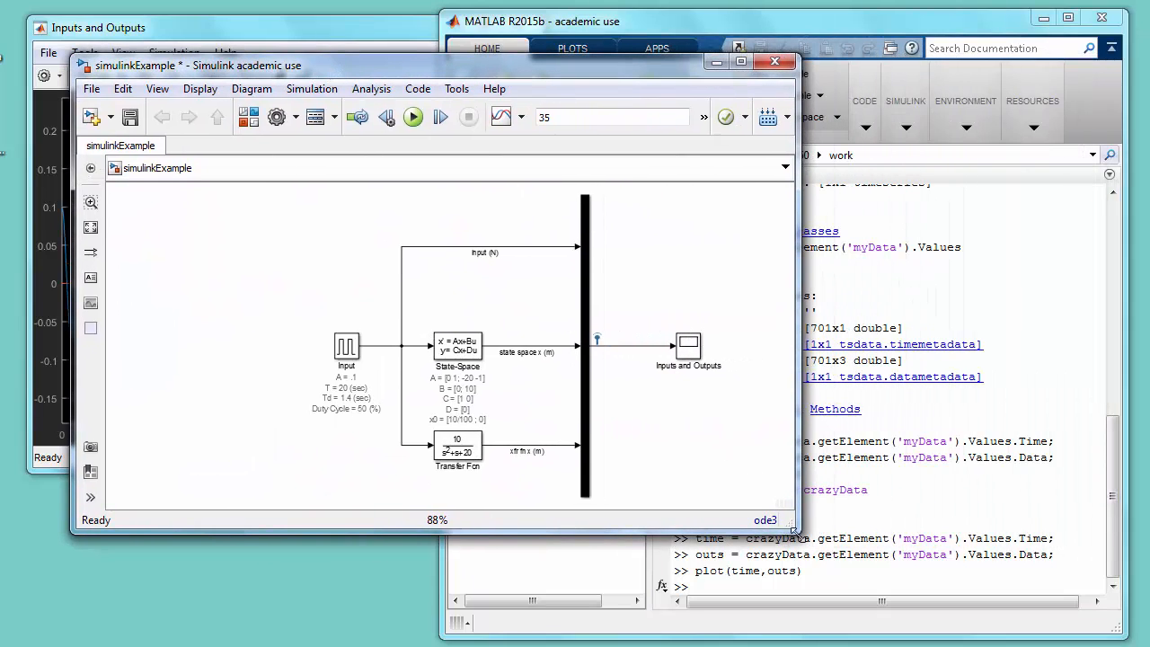
left_click_drag(794, 530, 920, 598)
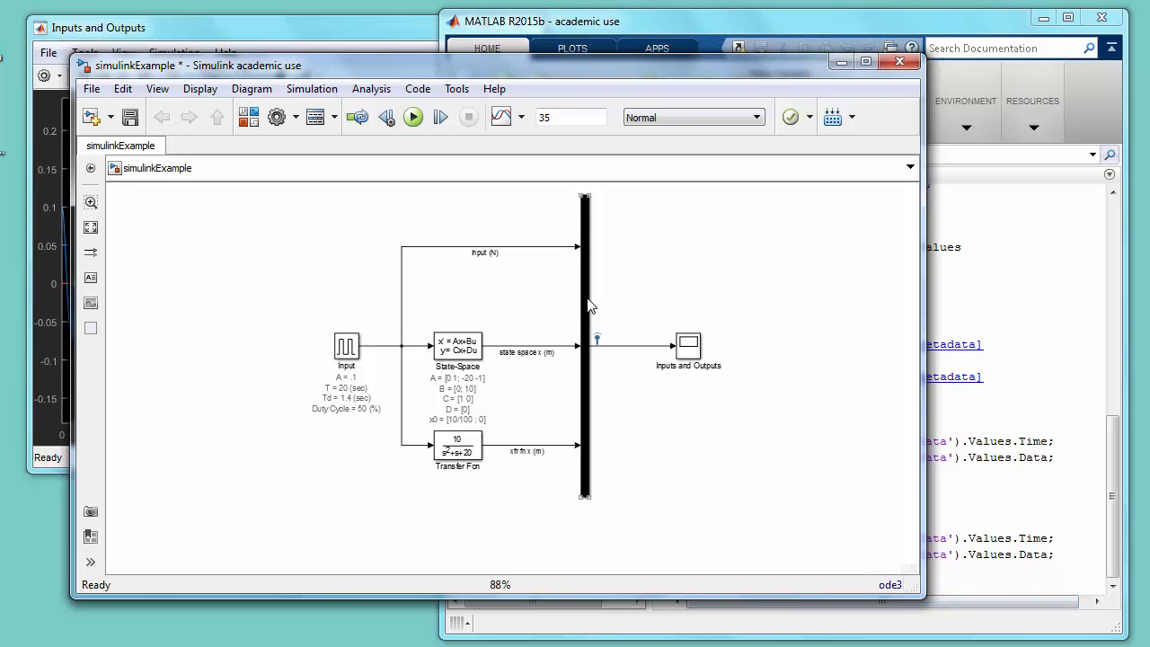
- Add a copy of the Mux block at the diagram's lower right, with 2 inputs and a shortened bar
left_click(589, 305)
left_click_drag(588, 305, 778, 357)
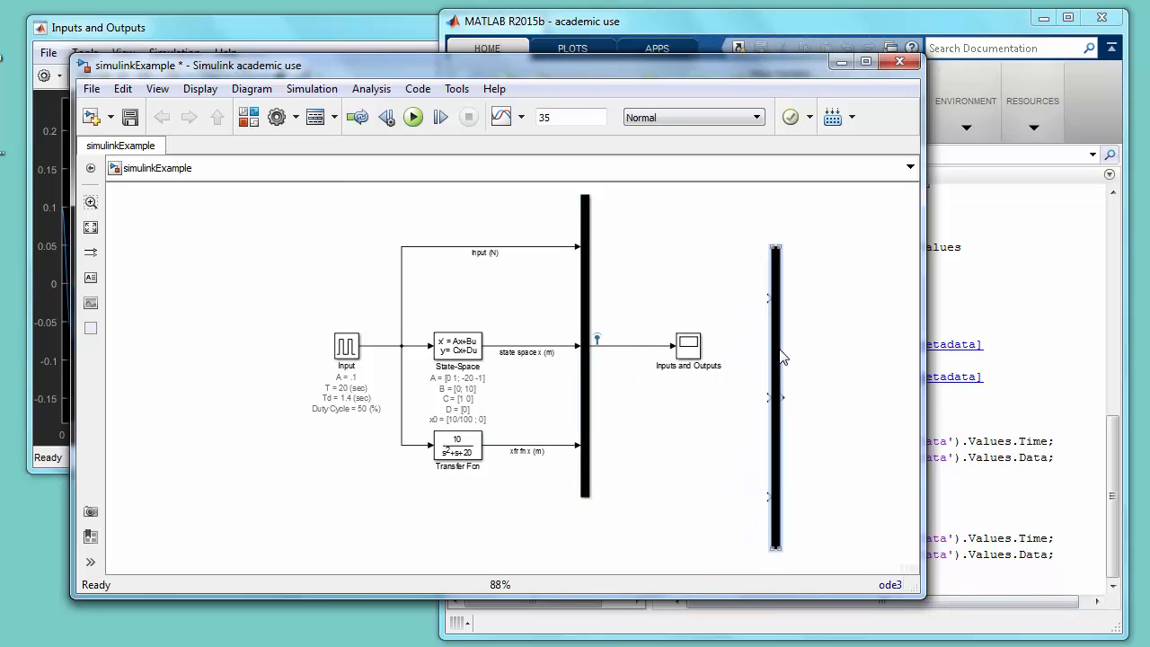
double_click(777, 357)
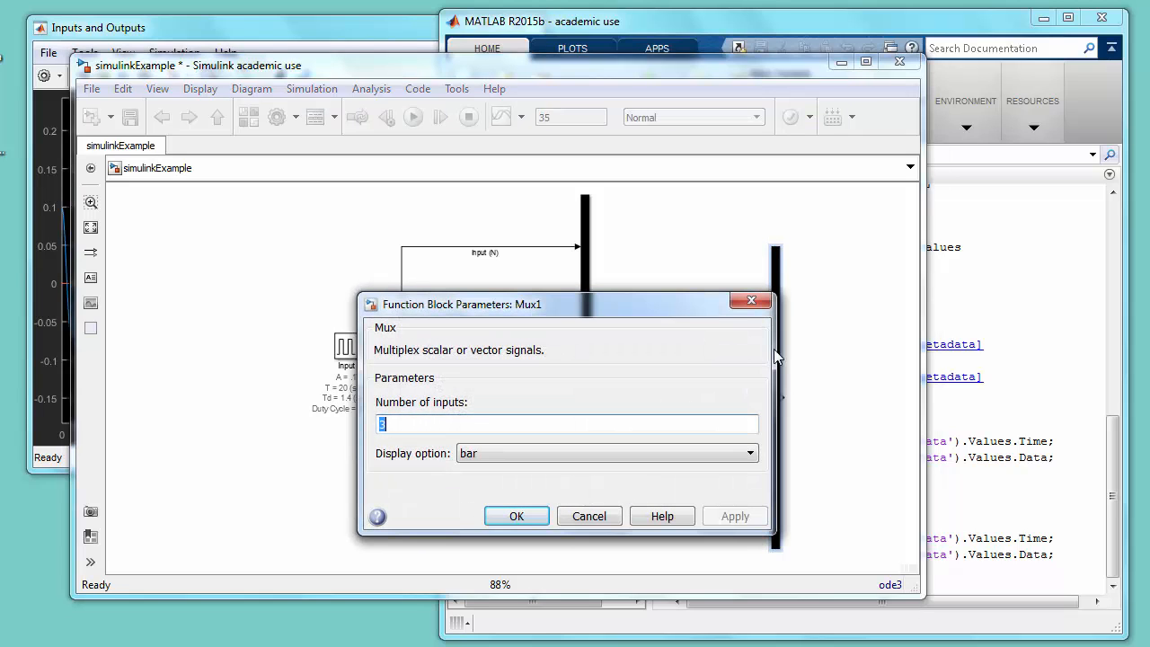
type("2")
key("Return")
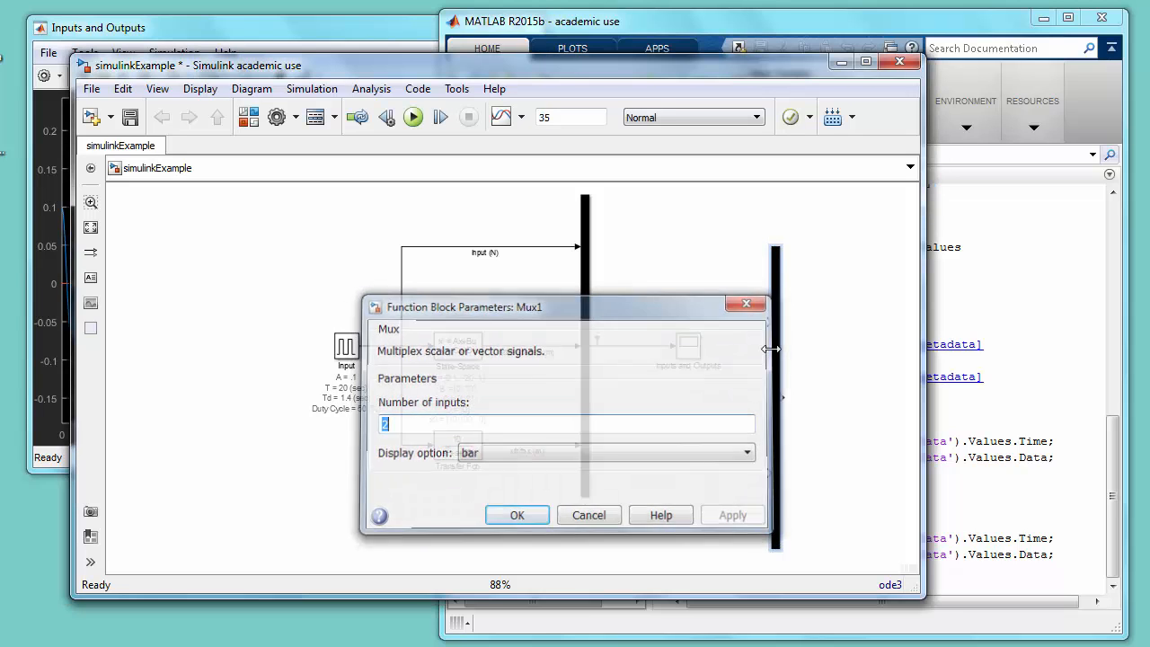
mouse_move(777, 251)
left_mouse_down()
mouse_move(791, 393)
mouse_move(783, 454)
left_mouse_up()
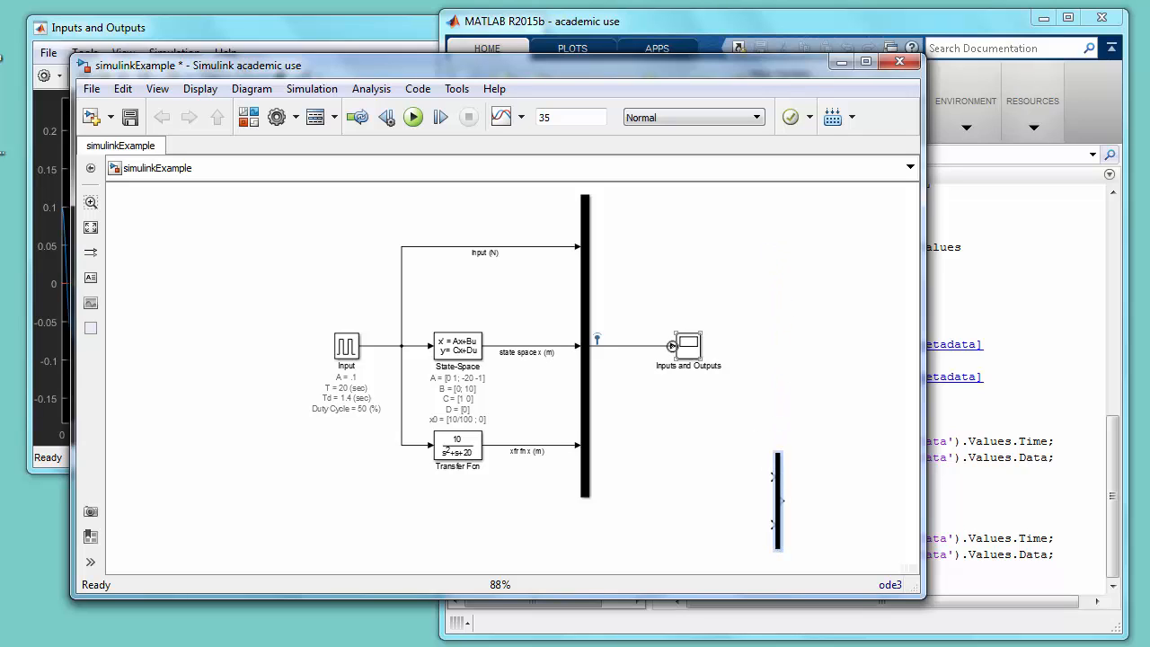
- Place a copy of the Inputs and Outputs scope beside the new Mux's output and name it error
left_click(690, 352)
left_click_drag(690, 353, 838, 519)
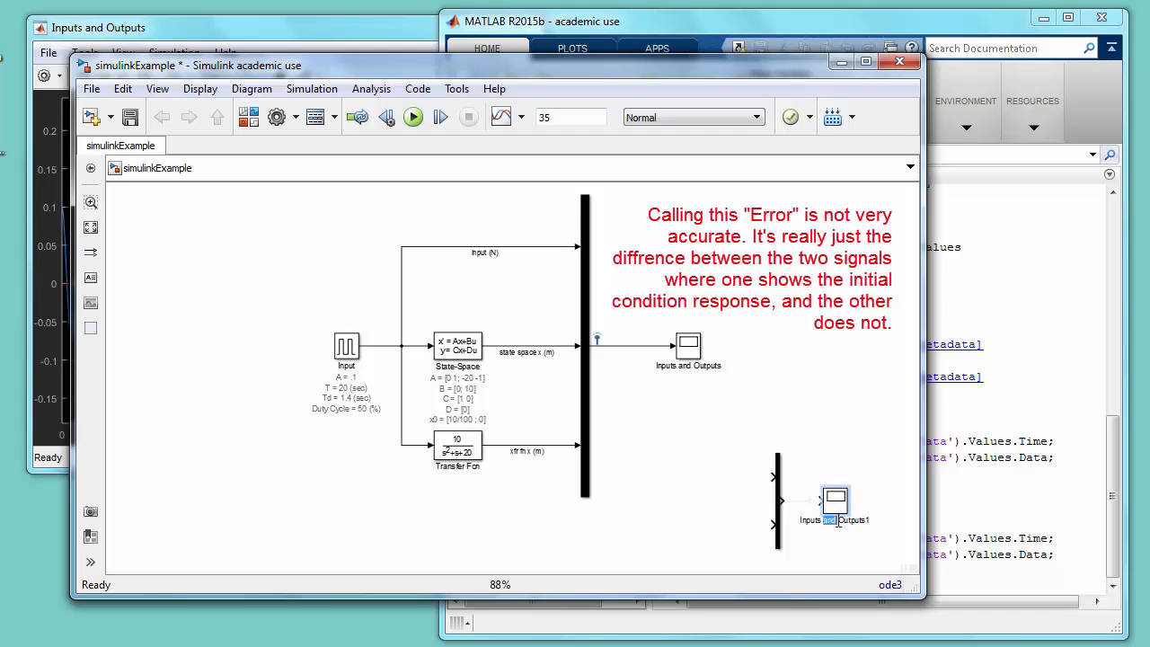
double_click(837, 521)
type("error")
left_click(827, 442)
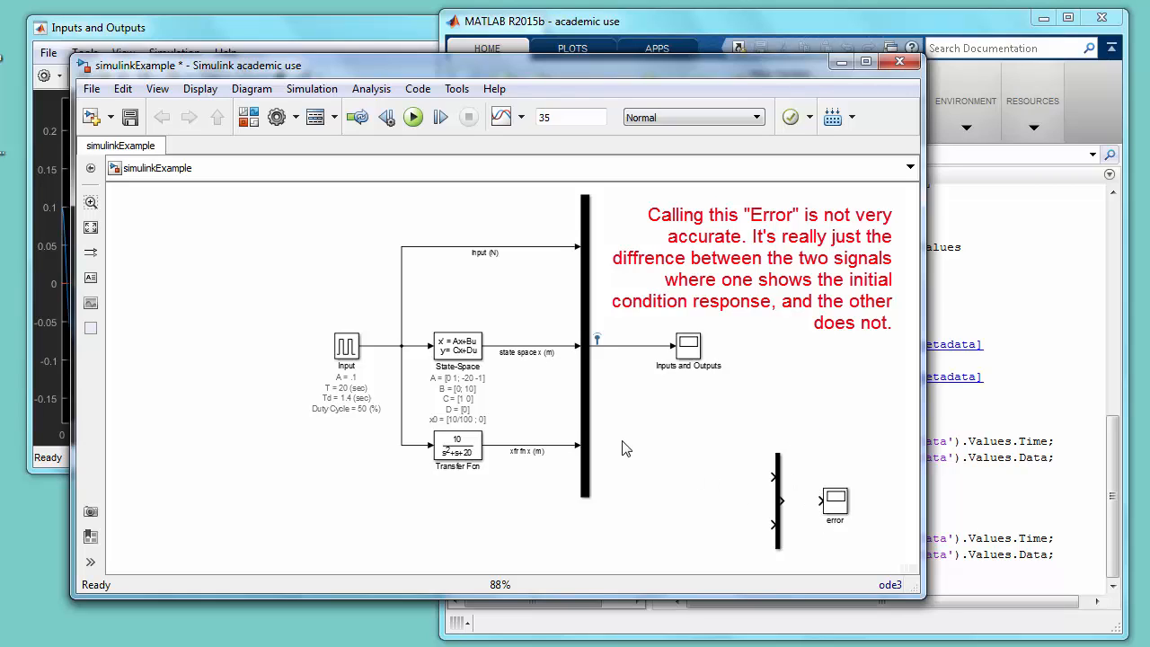
- Add an Add block from the Math Operations library near the new Mux's inputs and set its list of signs to +-
left_click(249, 118)
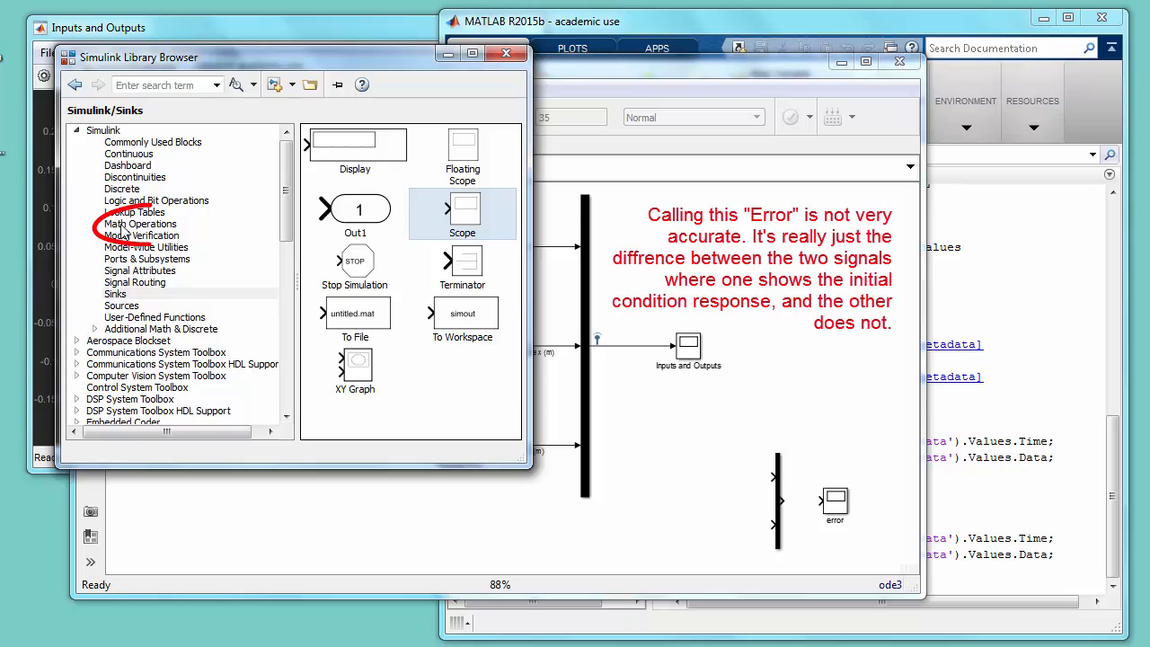
left_click(130, 224)
left_click_drag(443, 154, 728, 481)
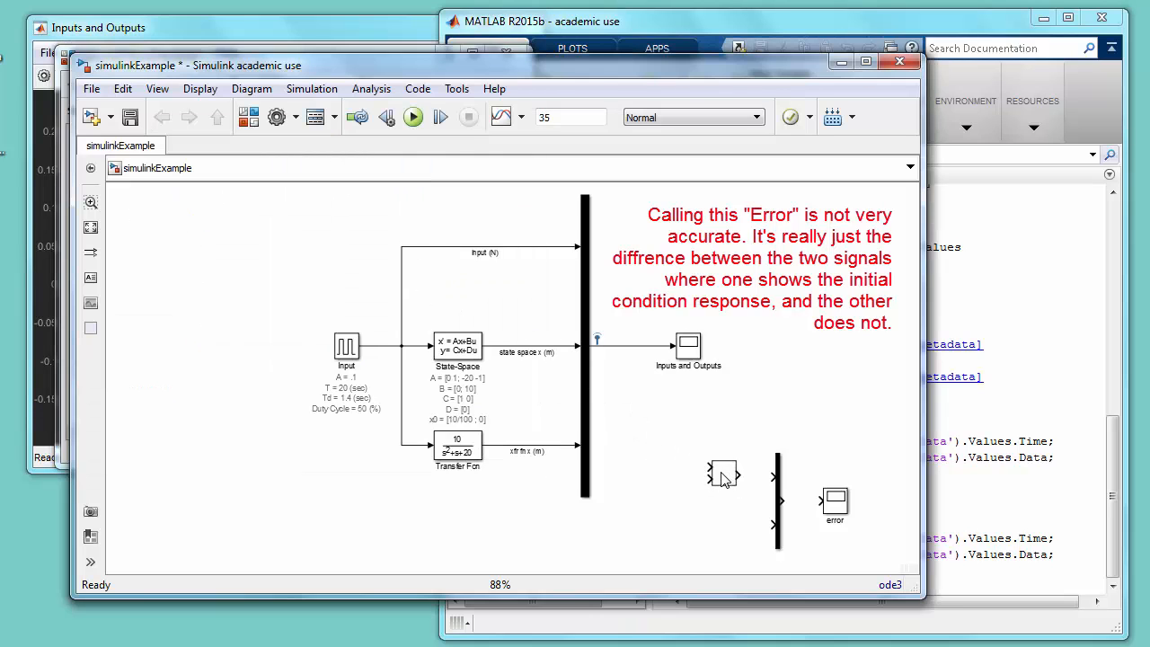
double_click(726, 473)
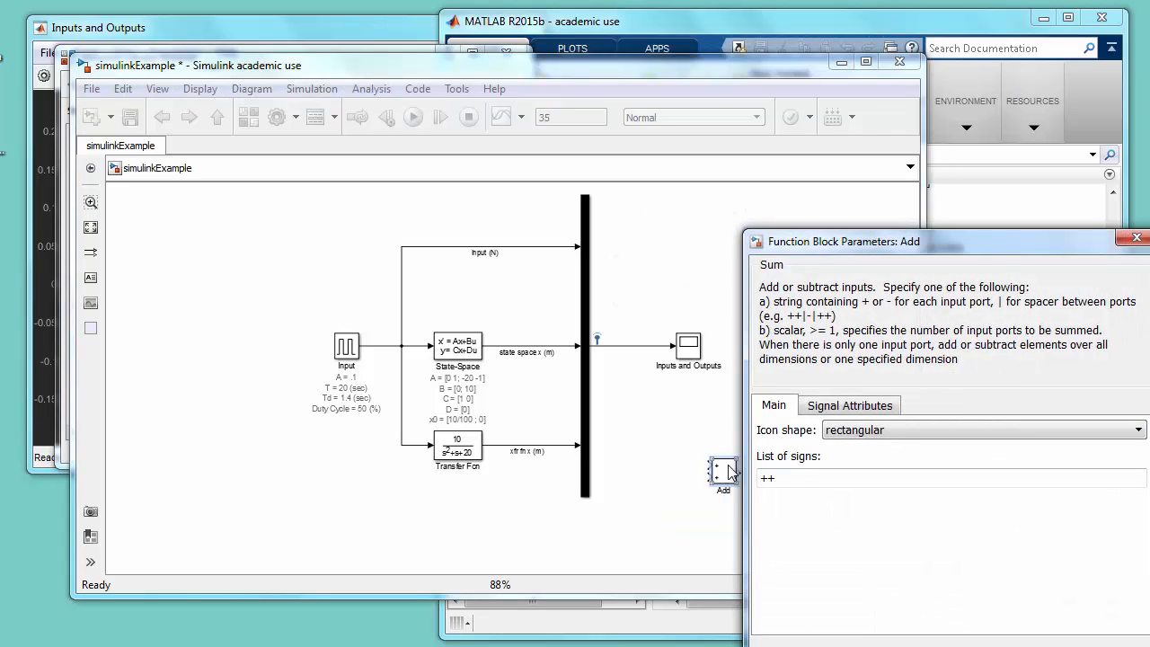
left_click_drag(762, 477, 774, 476)
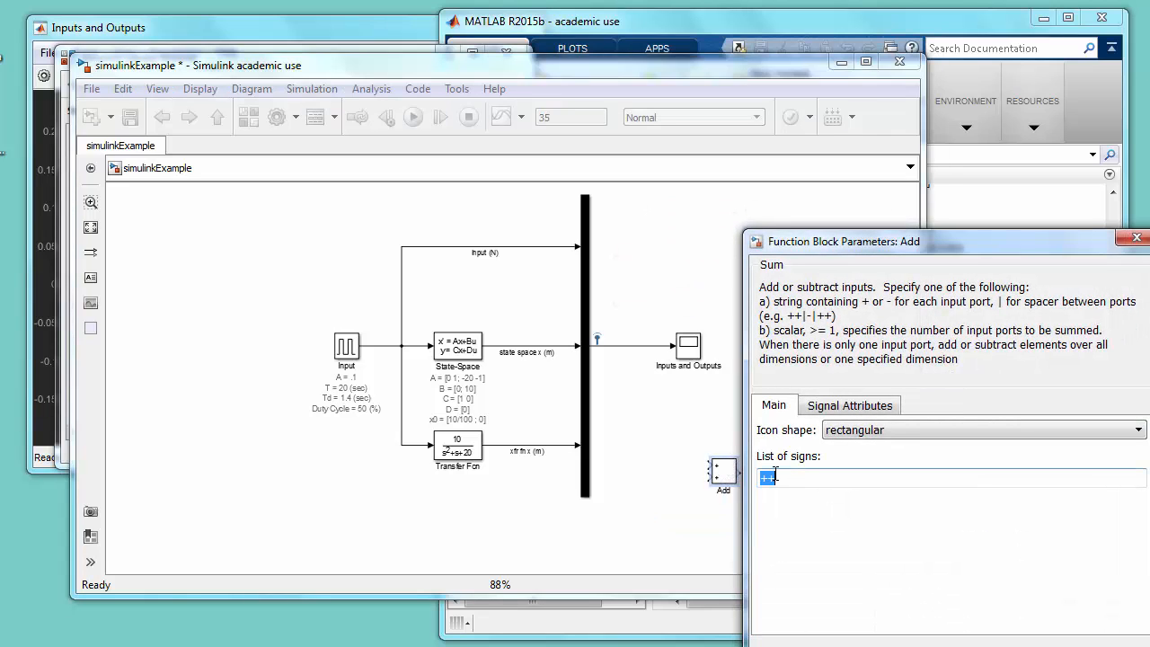
type("+")
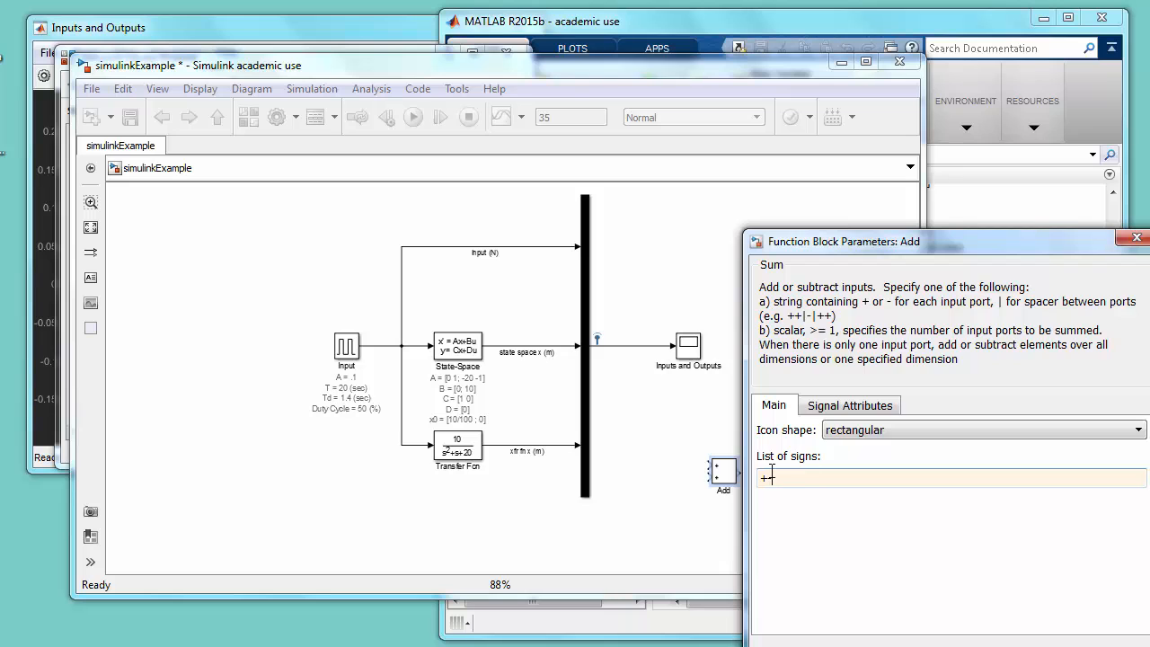
left_click_drag(860, 248, 701, 191)
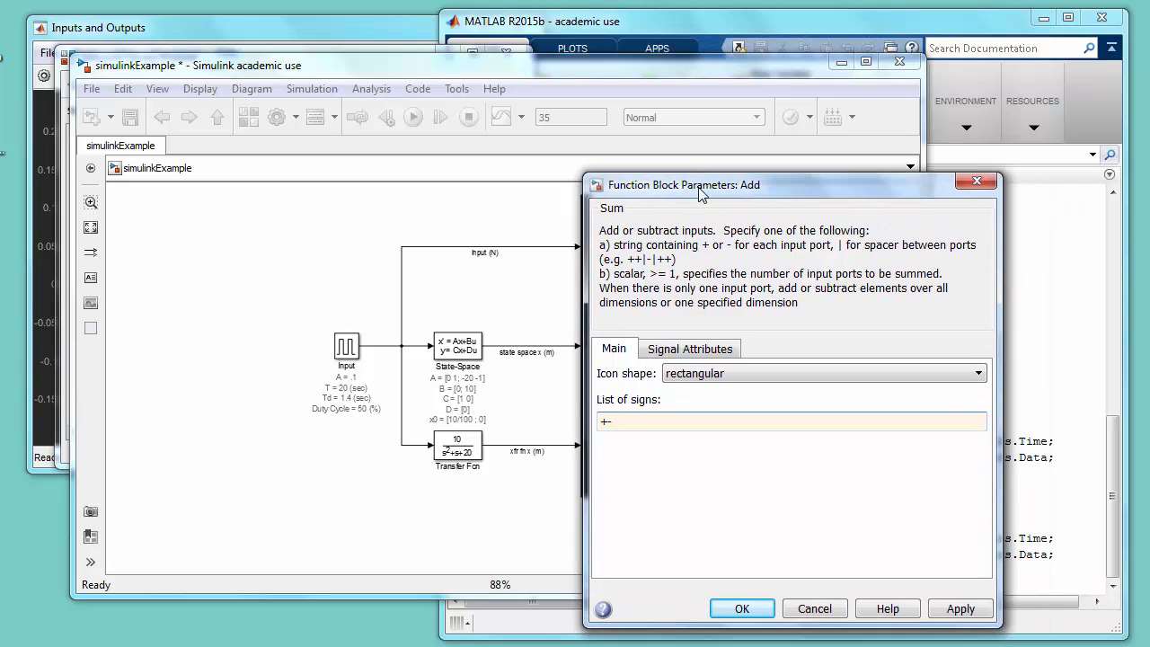
left_click(743, 609)
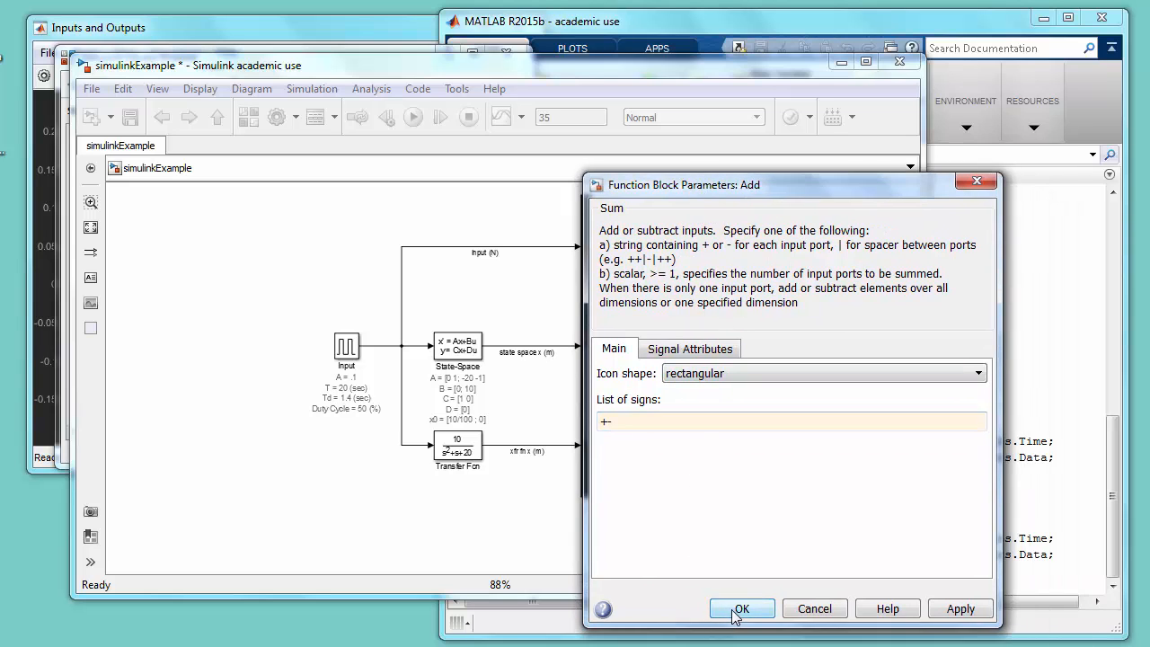
- Wire the Add output and a branch of the input (N) signal into the new Mux, and shift the Add, Mux and error blocks down
left_click_drag(727, 478, 735, 530)
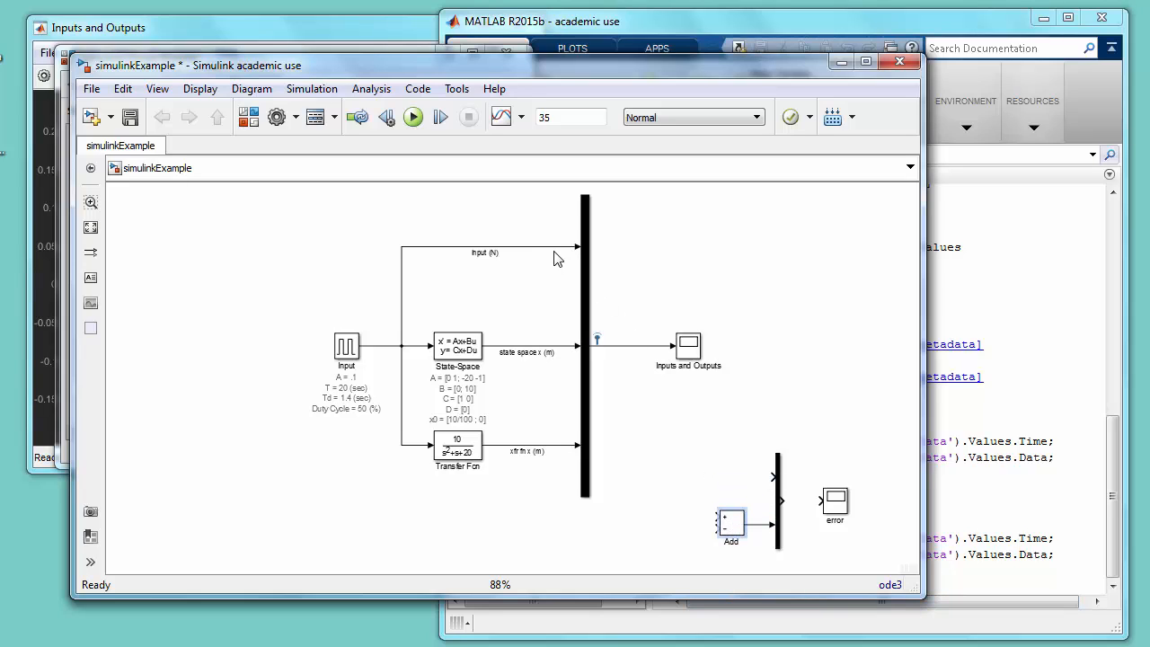
left_click_drag(554, 248, 771, 472)
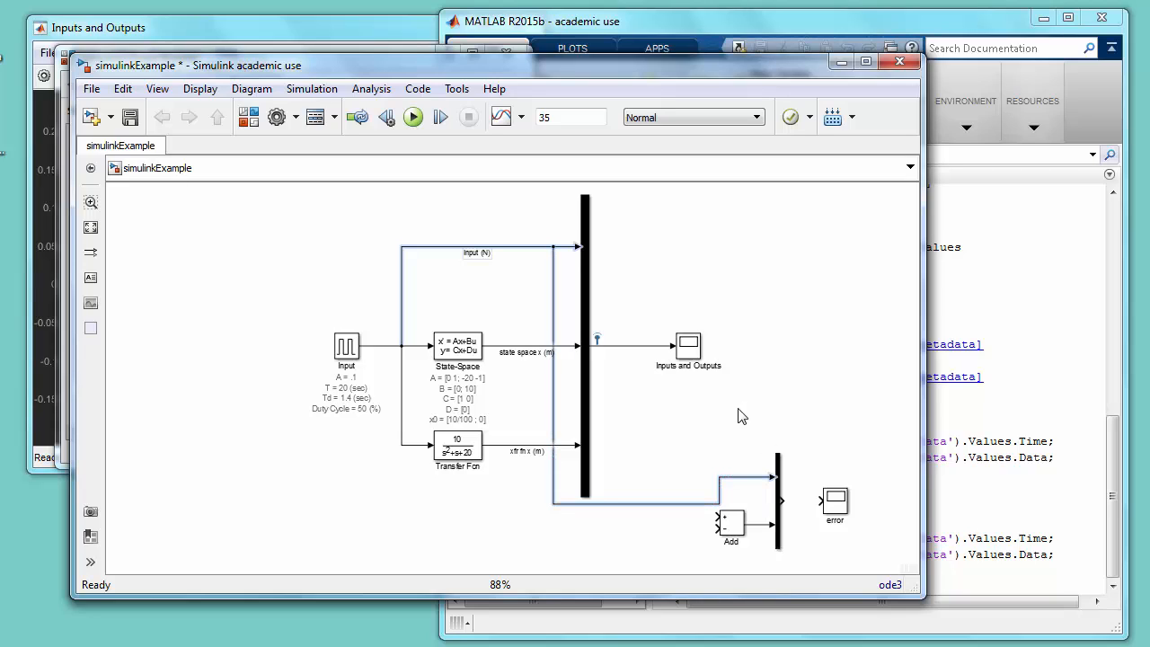
left_click_drag(739, 415, 856, 562)
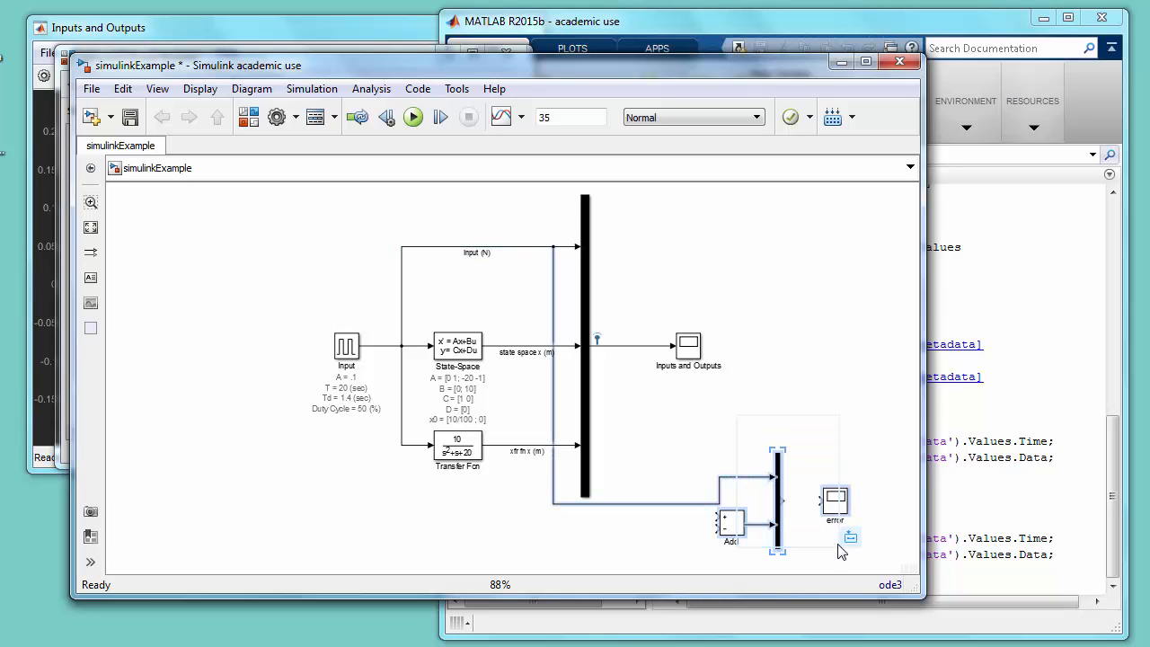
key("Down")
key("Down")
key("Down")
key("Down")
key("Down")
key("Down")
left_click(824, 429)
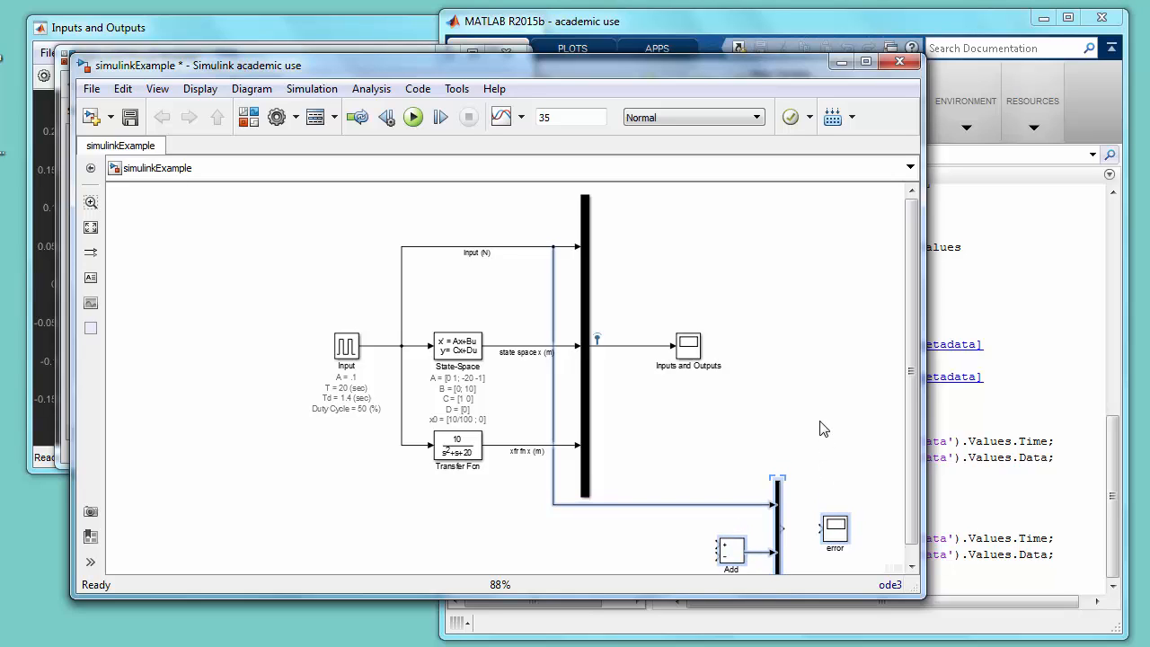
key("space")
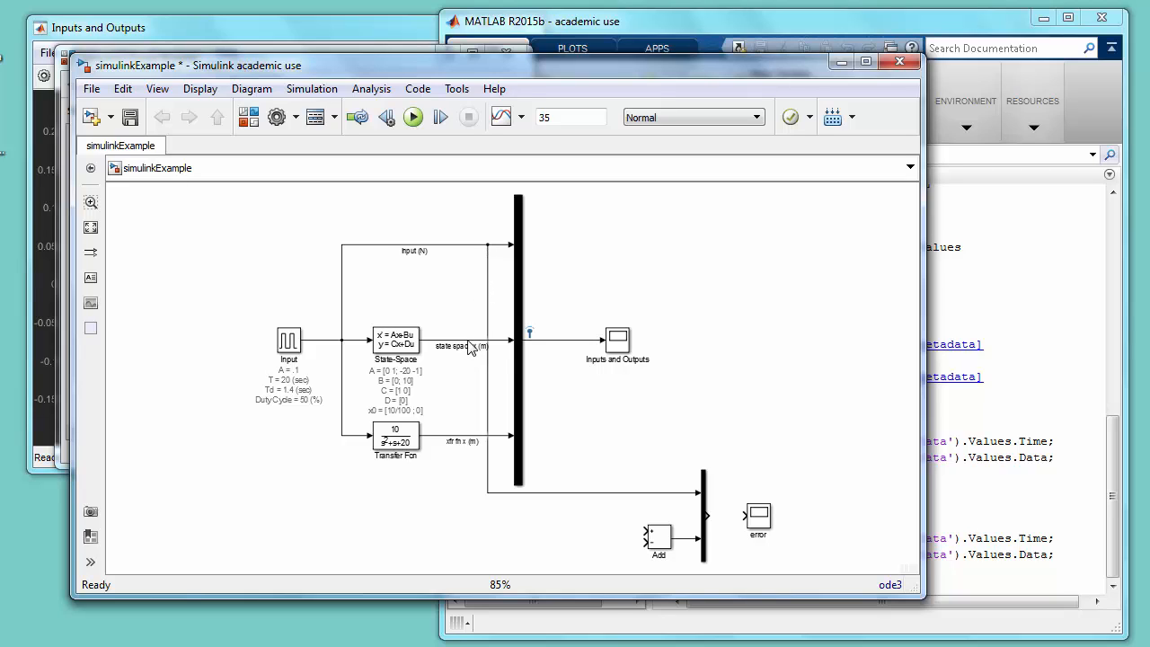
- Branch the state space signal to Add's plus input and the transfer function signal to its minus input, and connect the new Mux to the error scope
left_click_drag(469, 348, 647, 532)
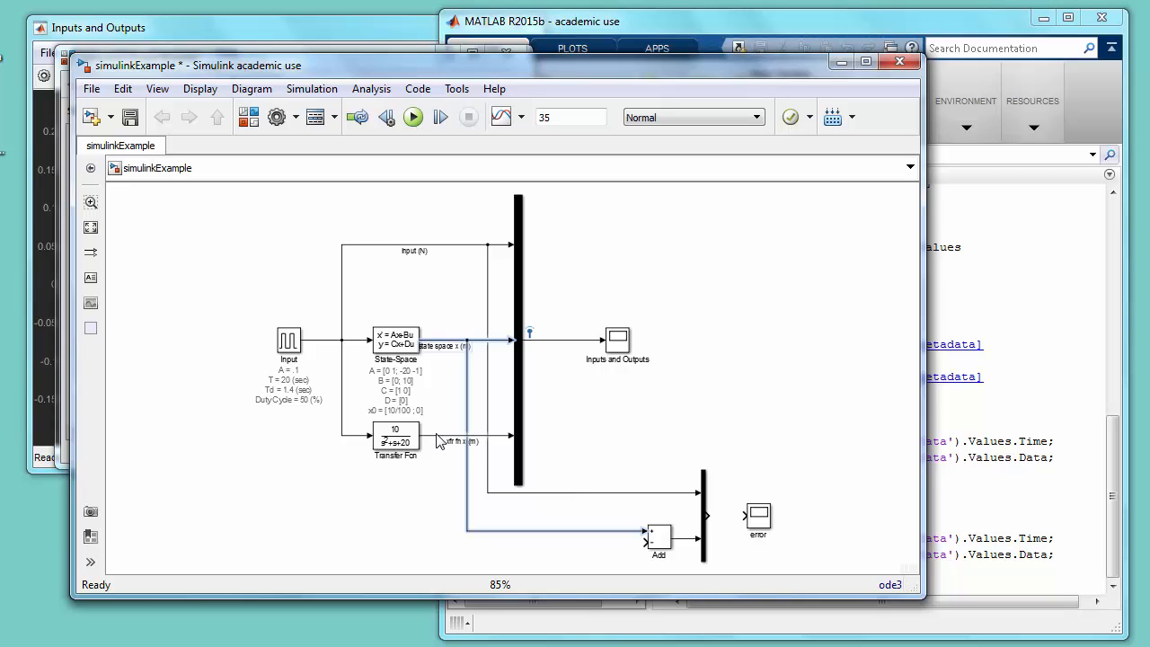
left_click_drag(437, 441, 649, 539)
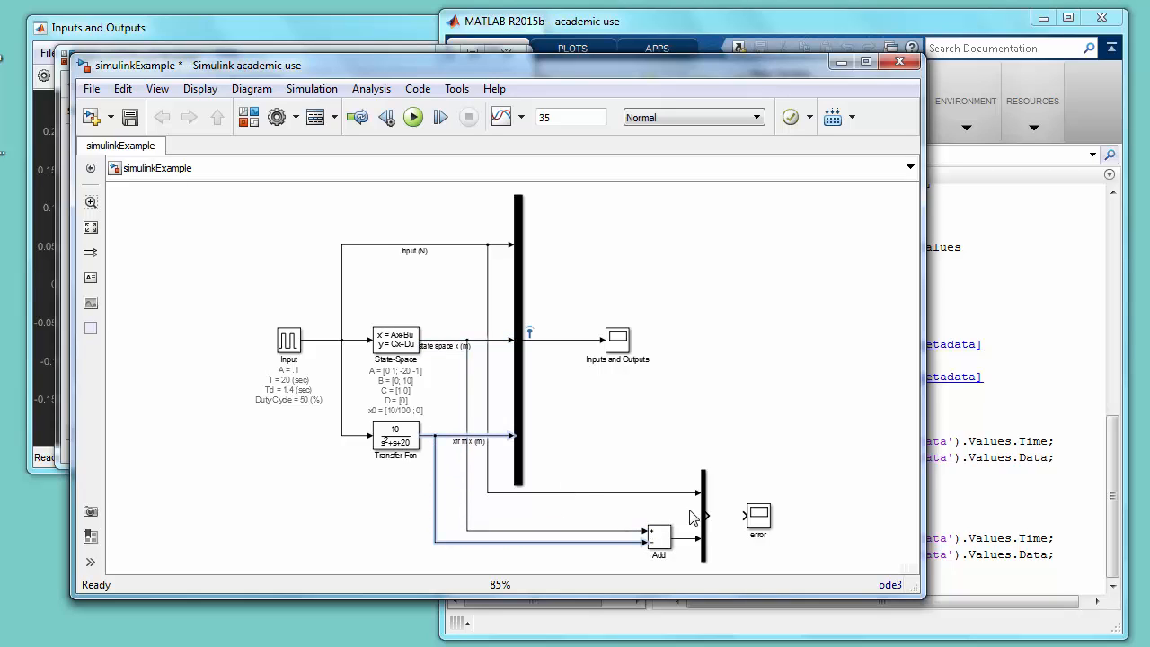
left_click_drag(708, 515, 748, 515)
- Rename the error scope as error (m)
double_click(760, 536)
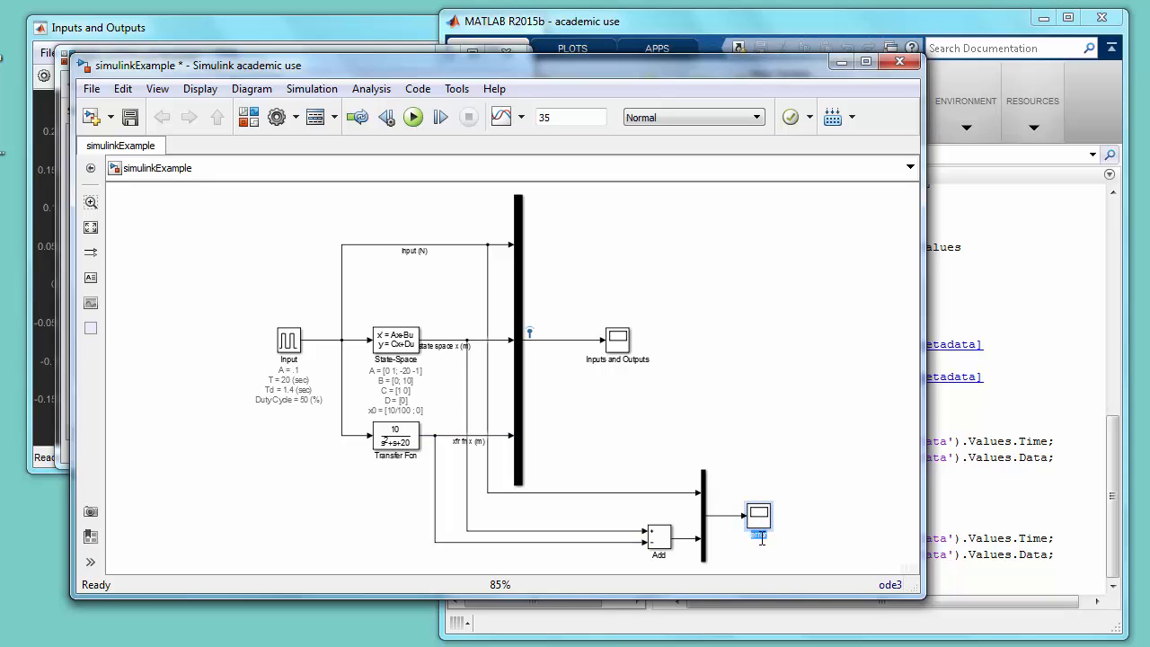
type("error (m)")
left_click(740, 396)
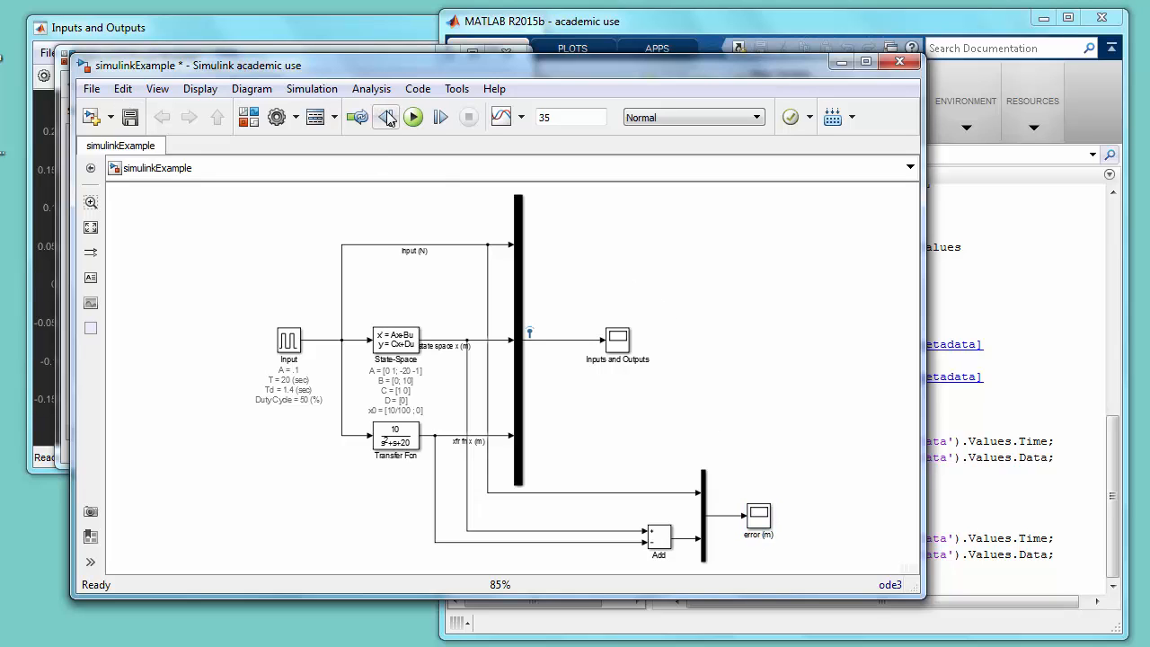
- Run the simulation and open the error (m) scope
left_click(414, 119)
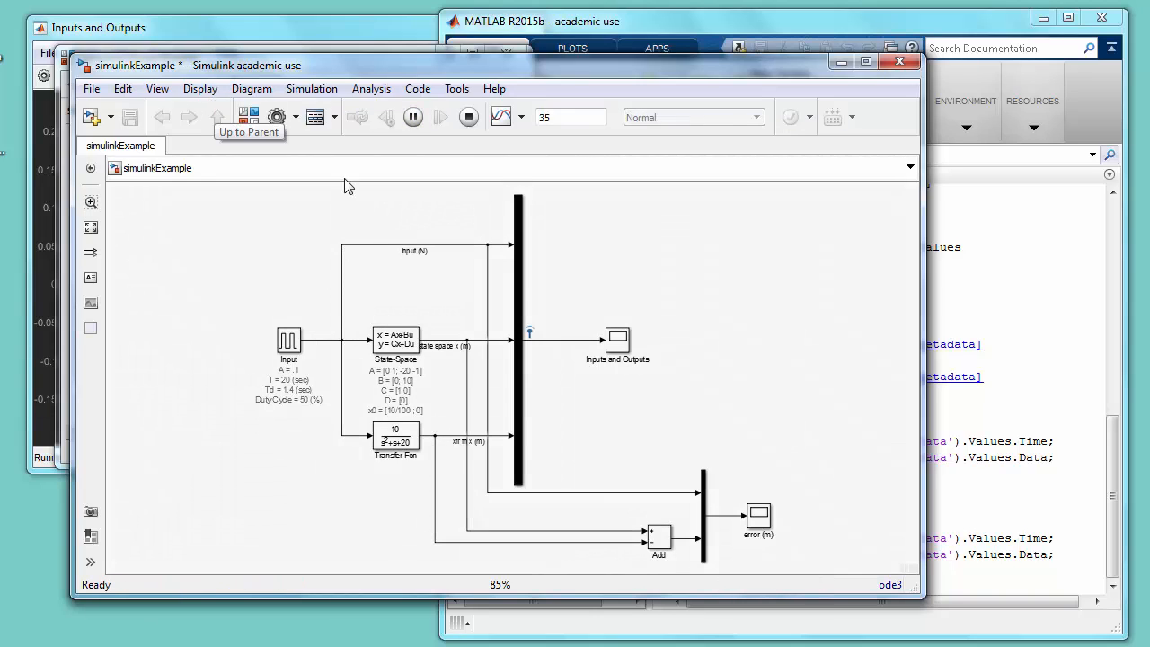
left_click(761, 521)
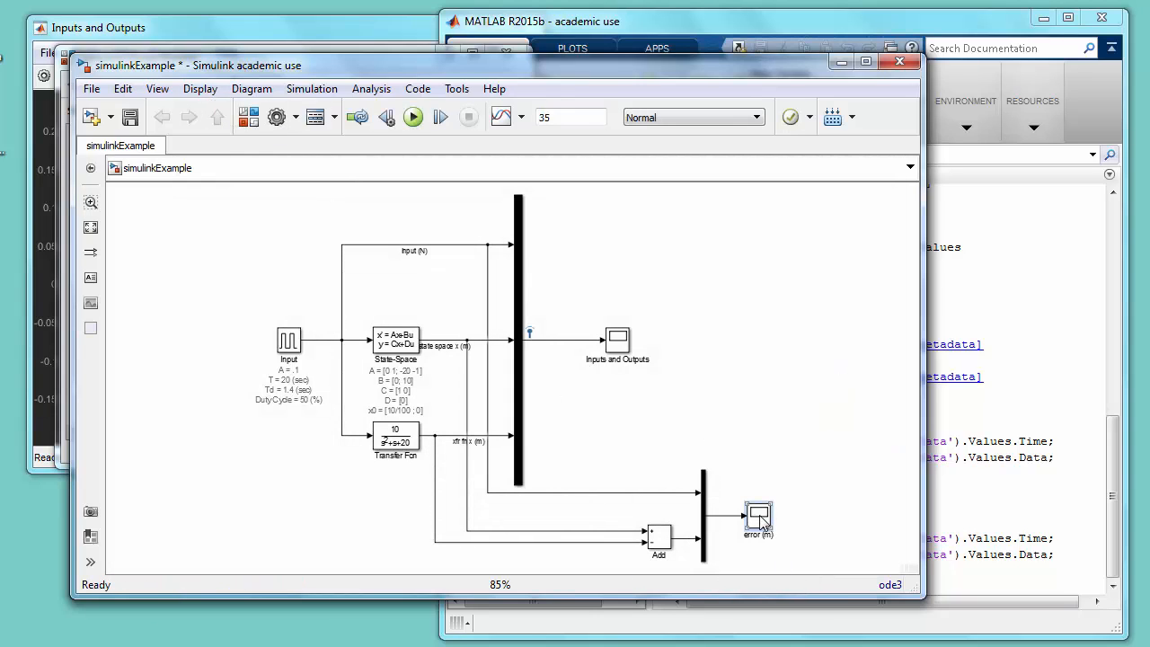
double_click(759, 519)
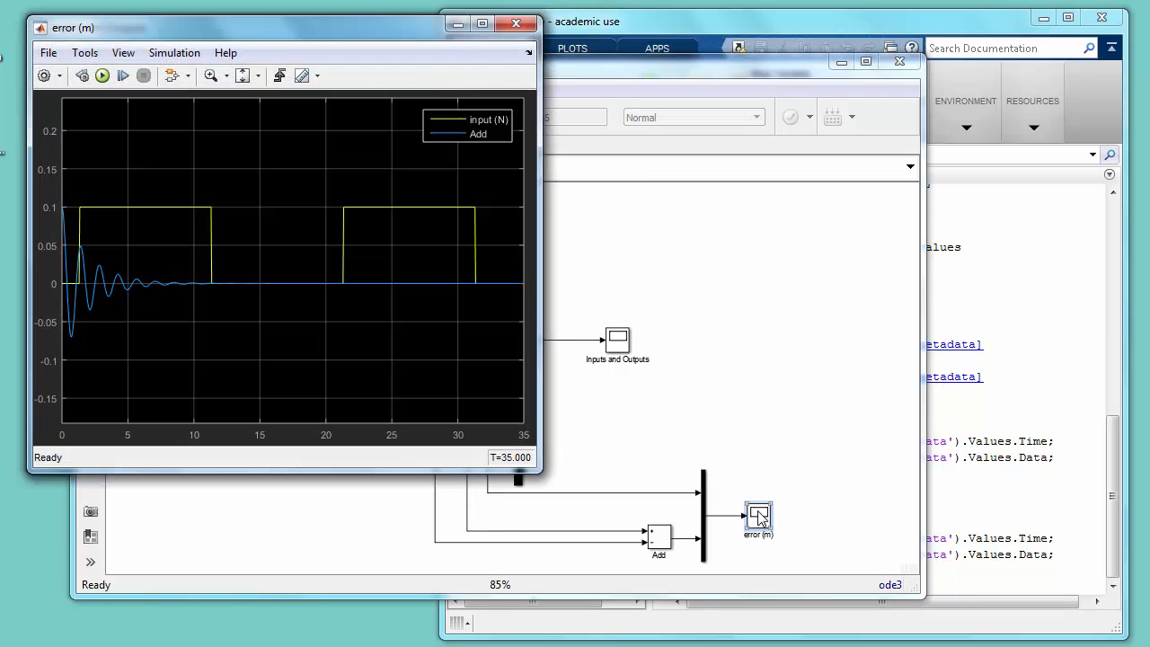
- Arrange the Inputs and Outputs and error (m) scopes side by side to compare their plots, and return to the model window
left_click_drag(158, 27, 700, 64)
left_click(315, 45)
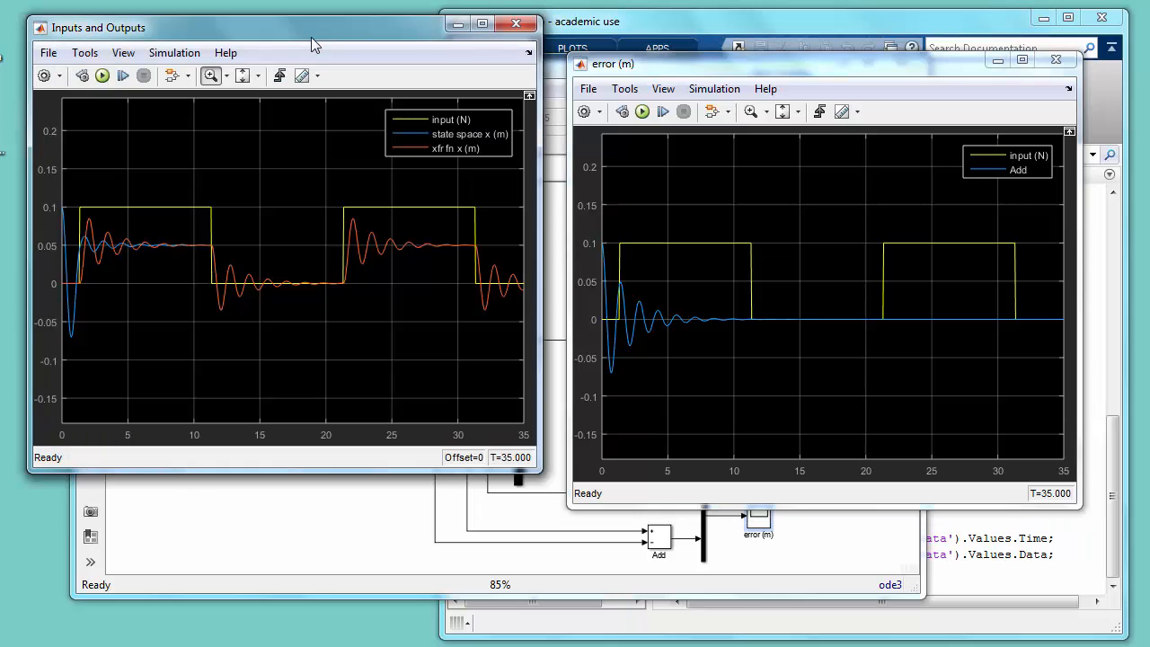
left_click_drag(316, 43, 325, 67)
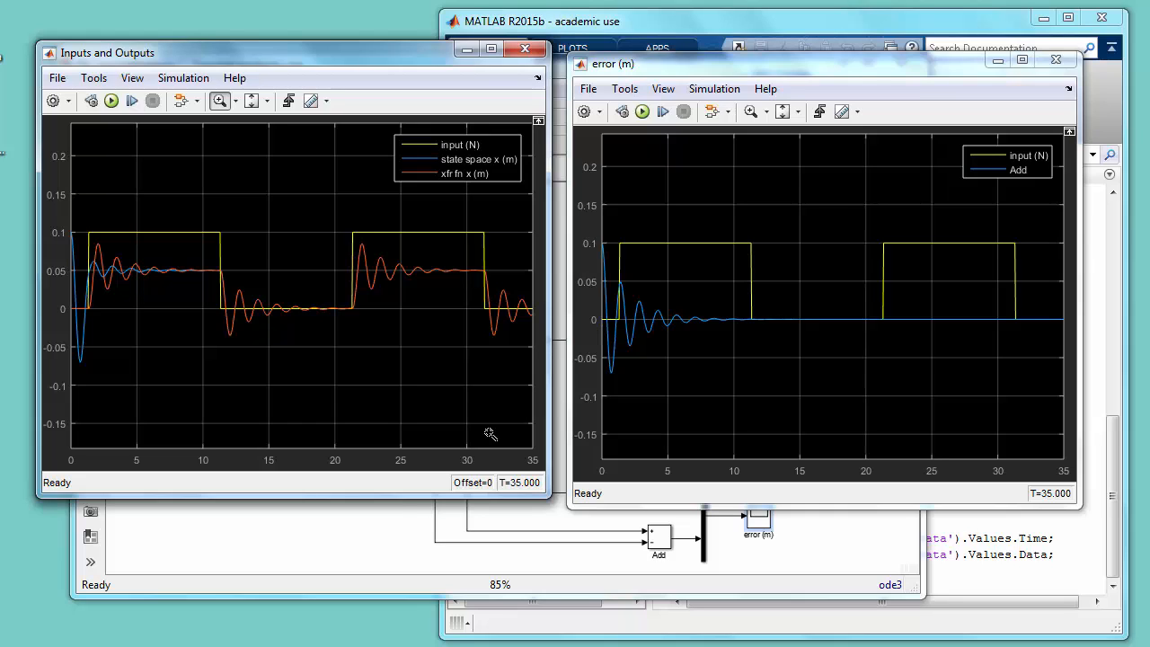
left_click(364, 542)
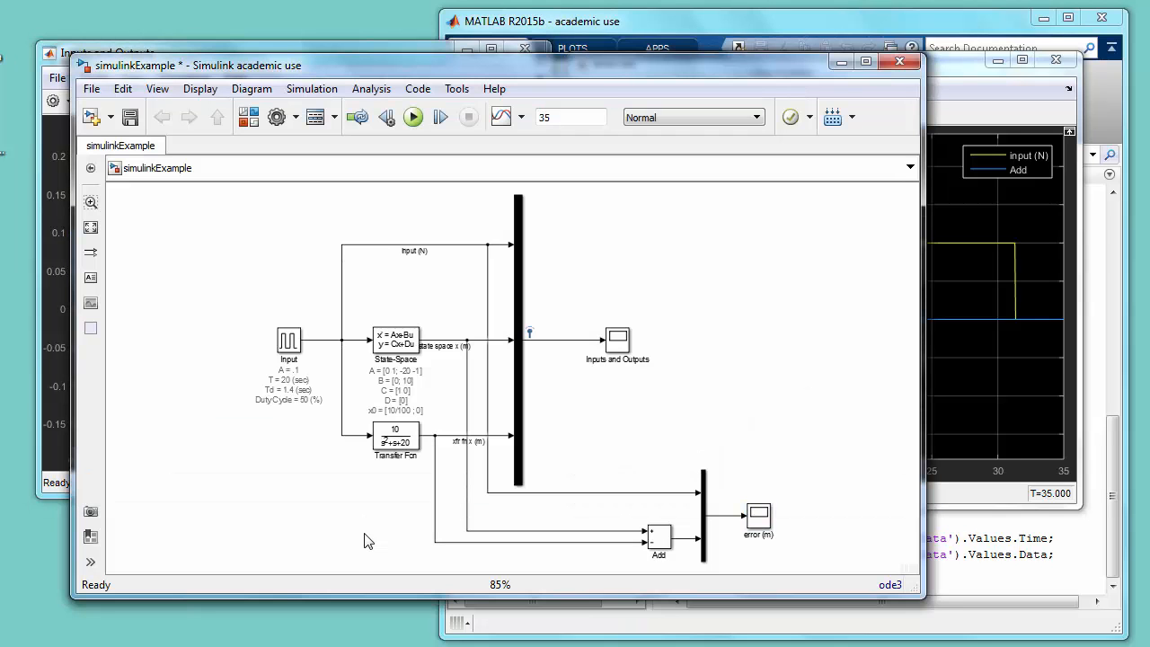